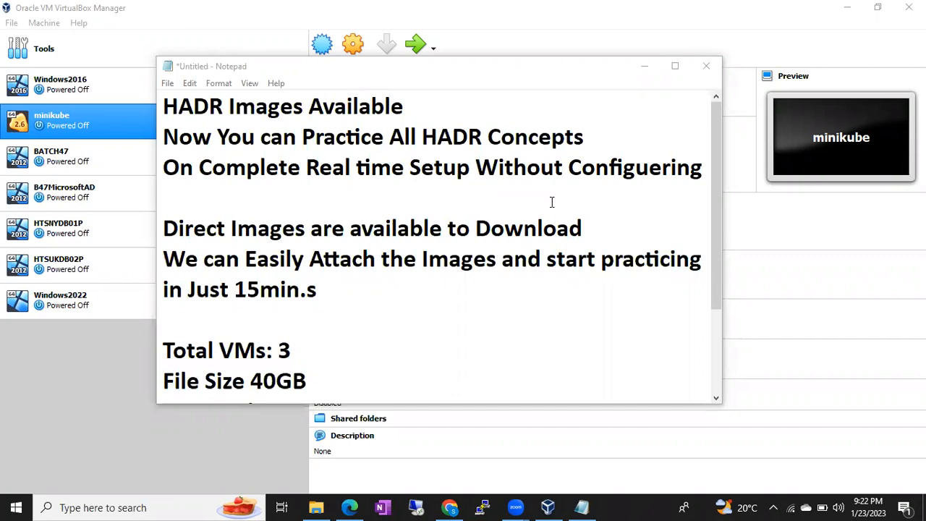
Under 'HADR Images Available', list Log Shipping, Mirroring, Replication, Windows Clustering, Sql Clustering and Always On, one per line
{"action": "left_click", "coordinate": [418, 105]}
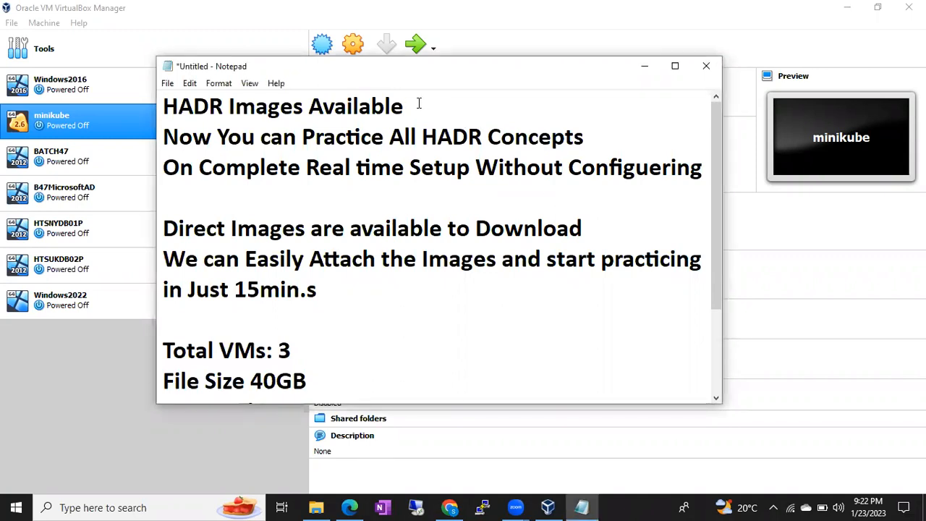
{"action": "key", "text": "Return"}
{"action": "type", "text": "Log Shp"}
{"action": "key", "text": "BackSpace"}
{"action": "type", "text": "ipping"}
{"action": "key", "text": "Return"}
{"action": "type", "text": "Mirroring"}
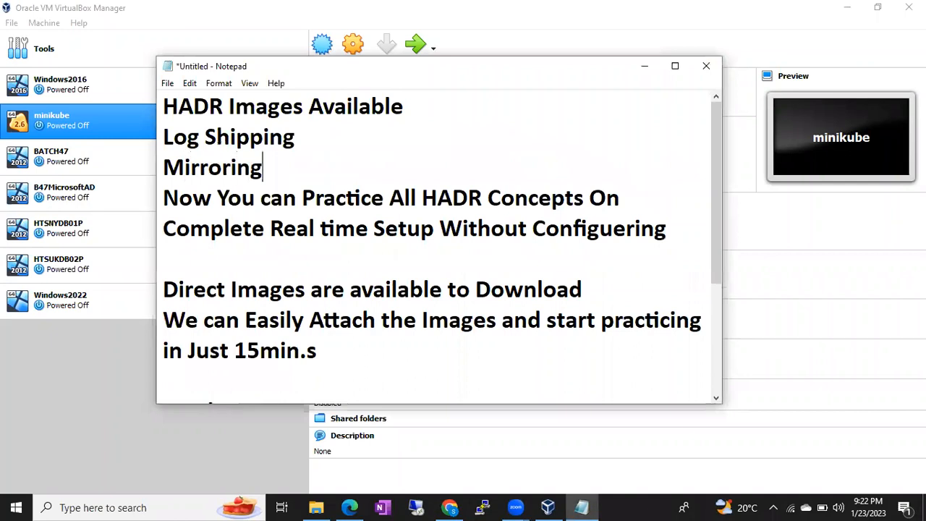
{"action": "key", "text": "Return"}
{"action": "type", "text": "Replicaiton"}
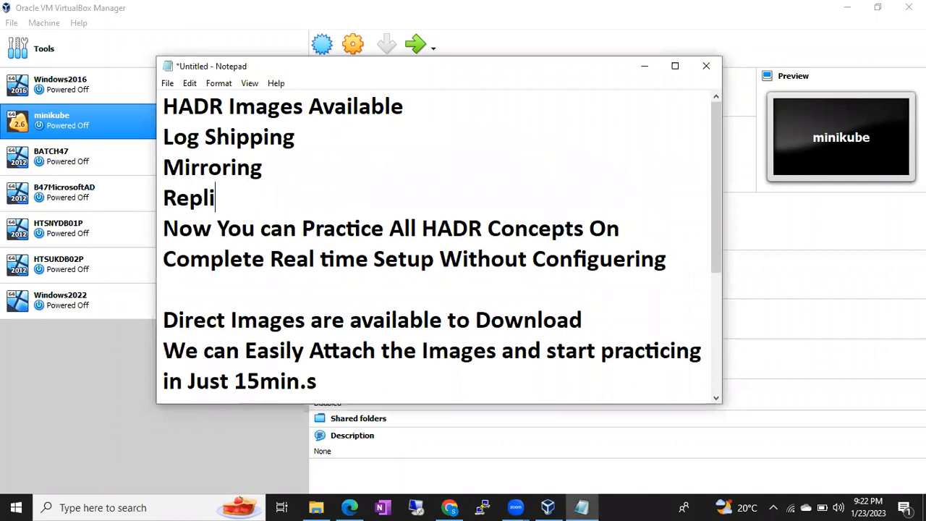
{"action": "key", "text": "Return"}
{"action": "type", "text": "Window"}
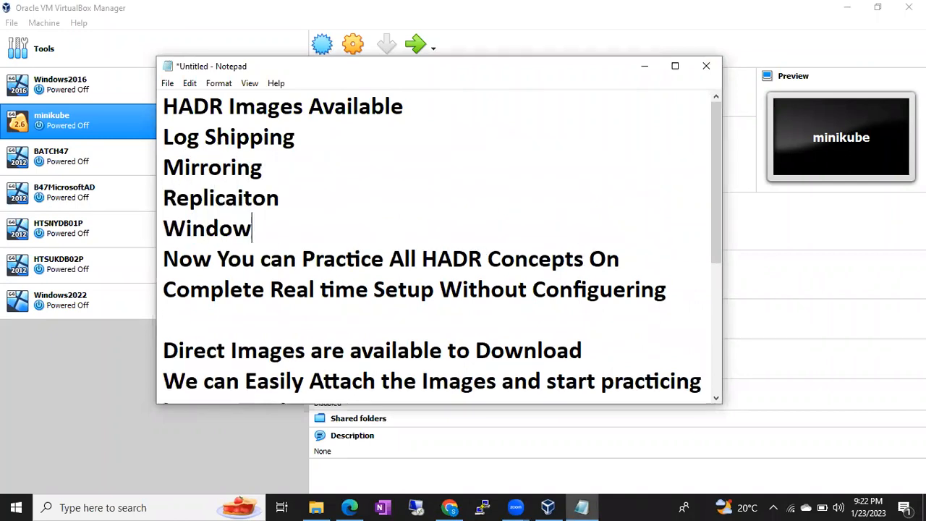
{"action": "type", "text": "s Clusteirn"}
{"action": "key", "text": "BackSpace"}
{"action": "key", "text": "BackSpace"}
{"action": "key", "text": "BackSpace"}
{"action": "type", "text": "ring"}
{"action": "key", "text": "Return"}
{"action": "type", "text": "Sql Clusterin"}
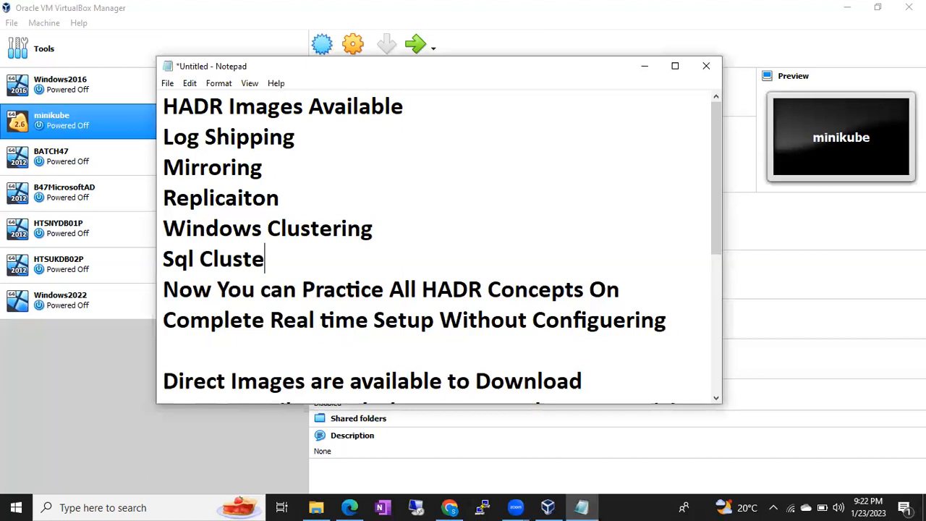
{"action": "key", "text": "BackSpace"}
{"action": "type", "text": "ing"}
{"action": "key", "text": "Return"}
{"action": "type", "text": "F"}
{"action": "key", "text": "BackSpace"}
{"action": "type", "text": "Always On"}
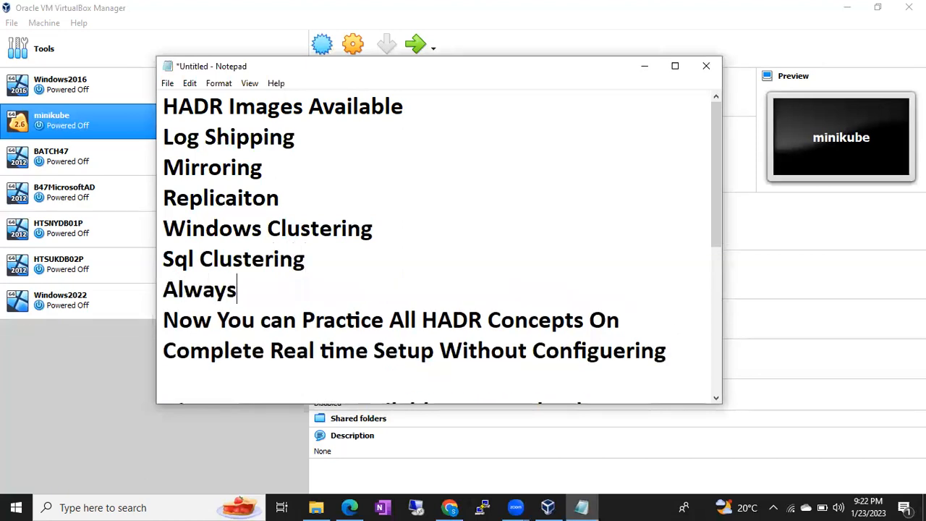
{"action": "key", "text": "Return"}
Add extra blank lines between the HADR list and the 'Now You can' paragraph
{"action": "key", "text": "Up"}
{"action": "key", "text": "Up"}
{"action": "key", "text": "Up"}
{"action": "key", "text": "Up"}
{"action": "key", "text": "Up"}
{"action": "key", "text": "Up"}
{"action": "key", "text": "Up"}
{"action": "key", "text": "Down"}
{"action": "key", "text": "shift+Down"}
{"action": "key", "text": "shift+Down"}
{"action": "key", "text": "shift+Down"}
{"action": "key", "text": "shift+Down"}
{"action": "key", "text": "shift+Down"}
{"action": "key", "text": "shift+Down"}
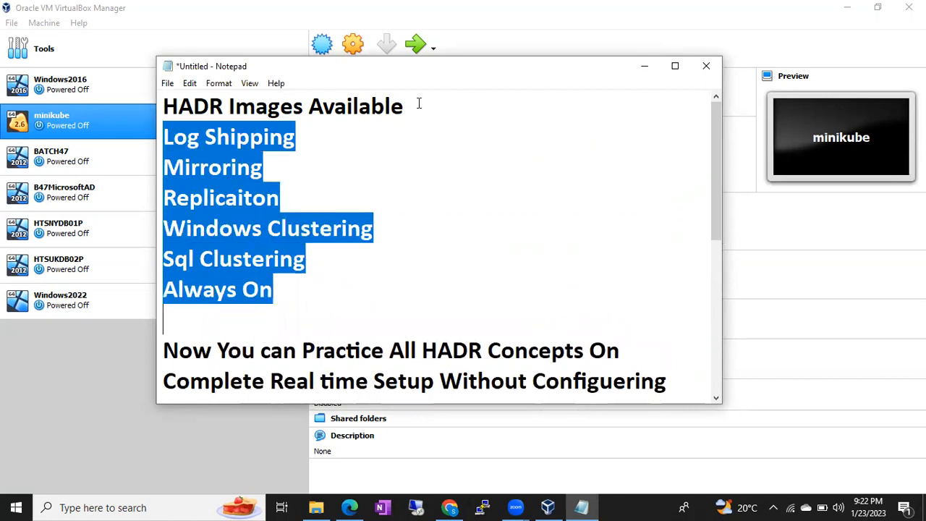
{"action": "key", "text": "Down"}
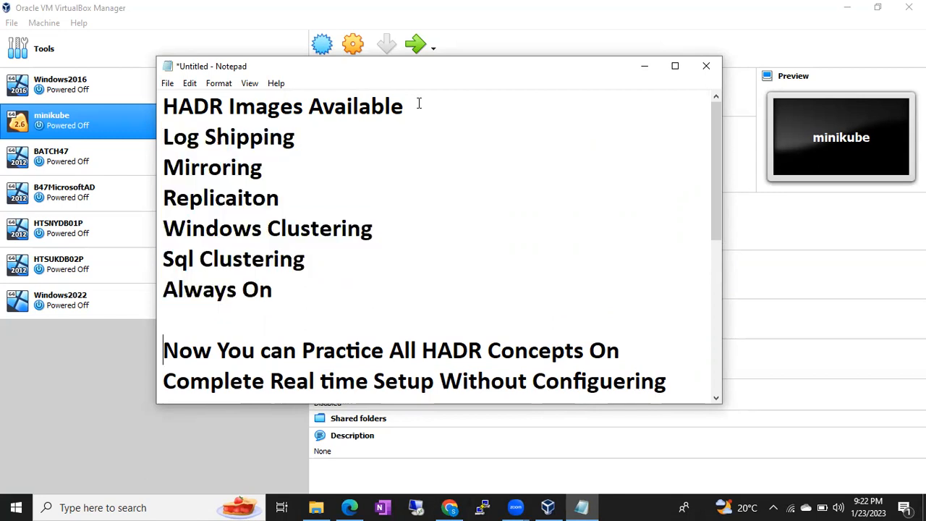
{"action": "key", "text": "Up"}
{"action": "key", "text": "Return"}
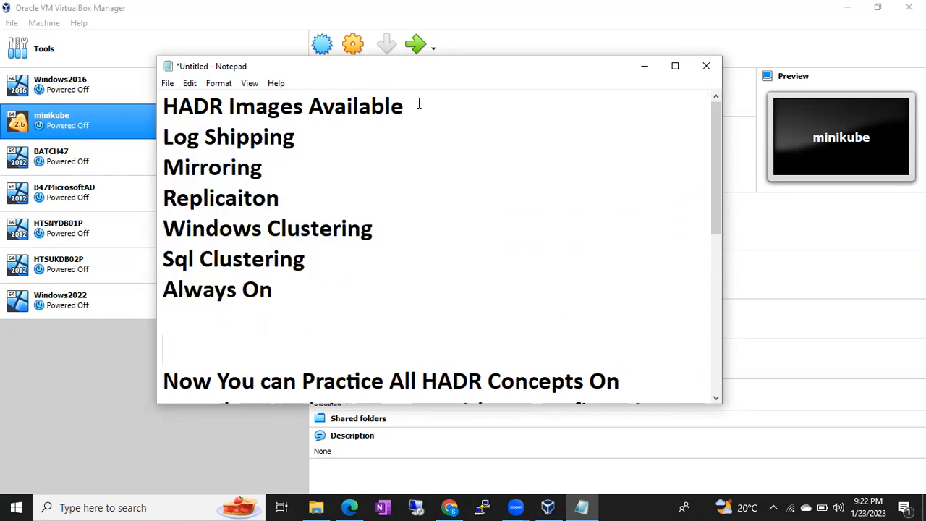
{"action": "key", "text": "Return"}
Add the checklist lines: Create 3 VMs, install 3 OS, configure the DOMAIN, add servers to the DOMAIN
{"action": "key", "text": "Up"}
{"action": "type", "text": "Crete"}
{"action": "key", "text": "BackSpace"}
{"action": "key", "text": "BackSpace"}
{"action": "type", "text": "ate "}
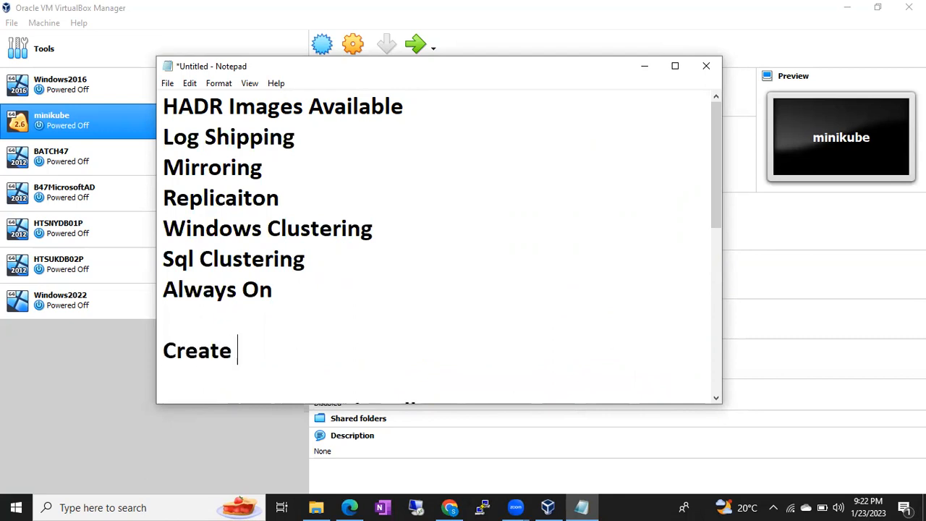
{"action": "type", "text": "3 VMs"}
{"action": "key", "text": "Return"}
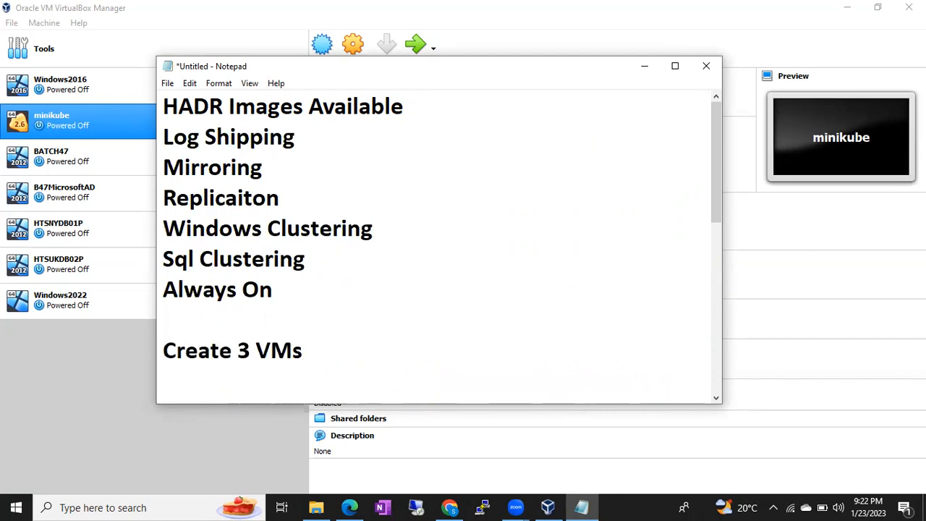
{"action": "type", "text": "We have "}
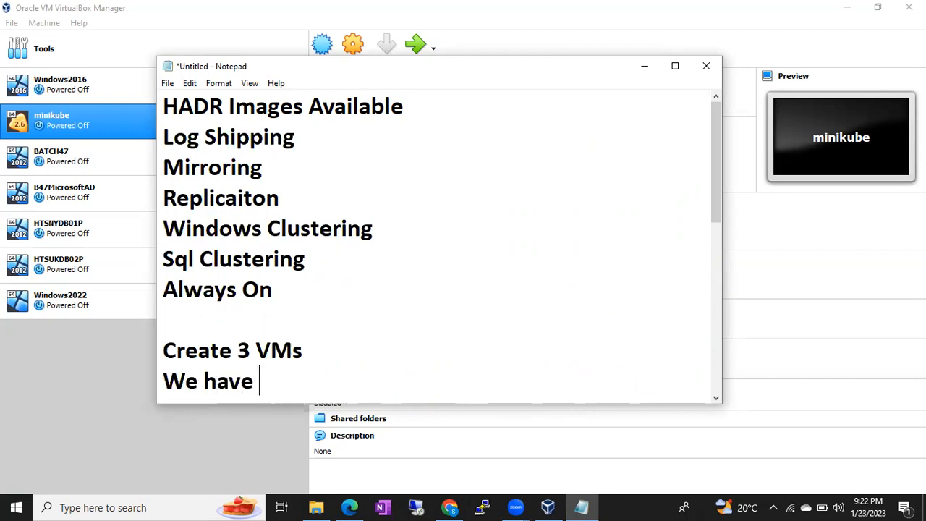
{"action": "type", "text": "to install"}
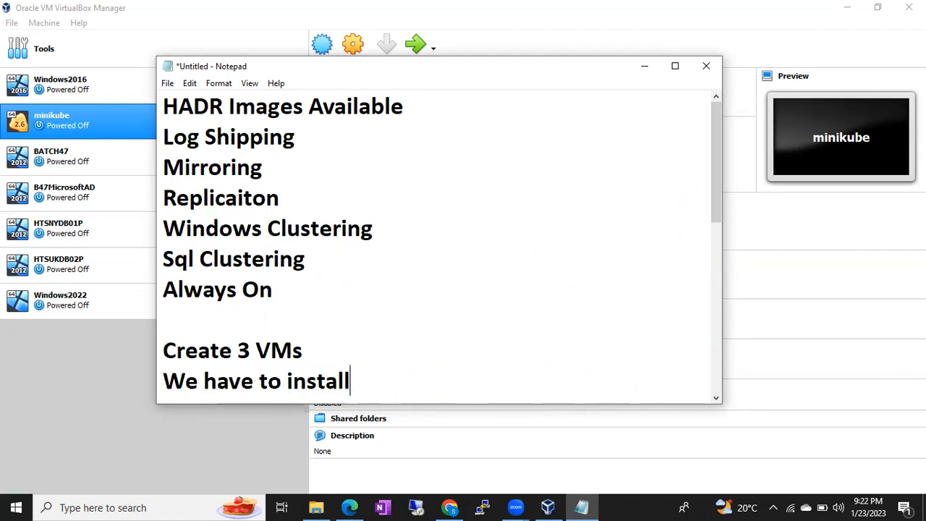
{"action": "type", "text": " 3 OS"}
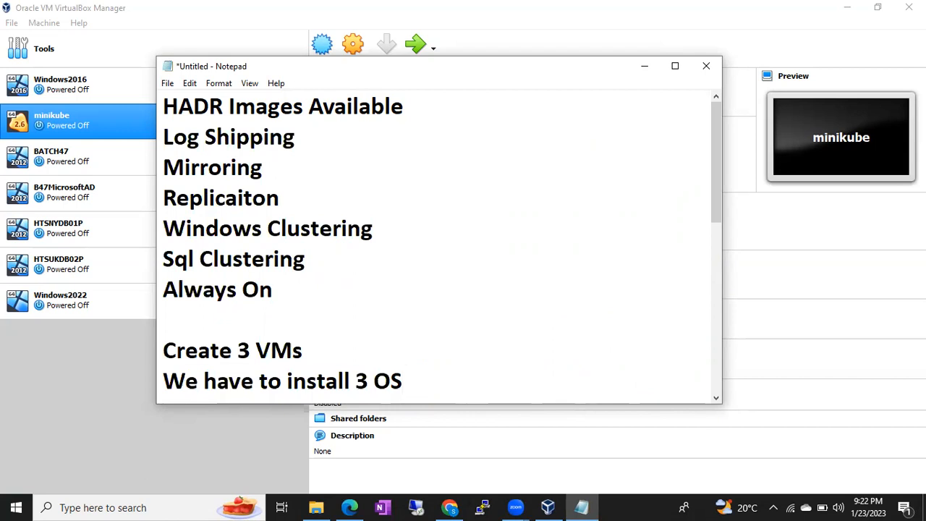
{"action": "key", "text": "Return"}
{"action": "type", "text": "and we"}
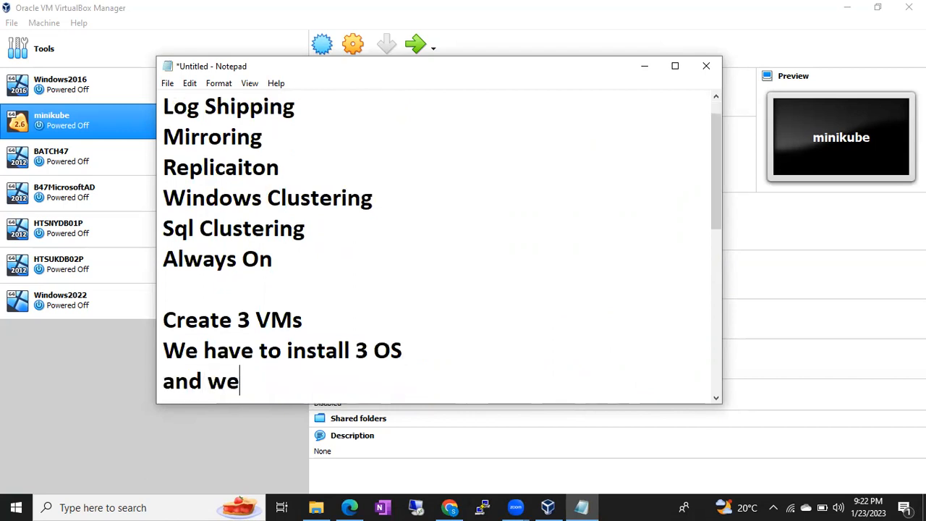
{"action": "type", "text": " have to configure "}
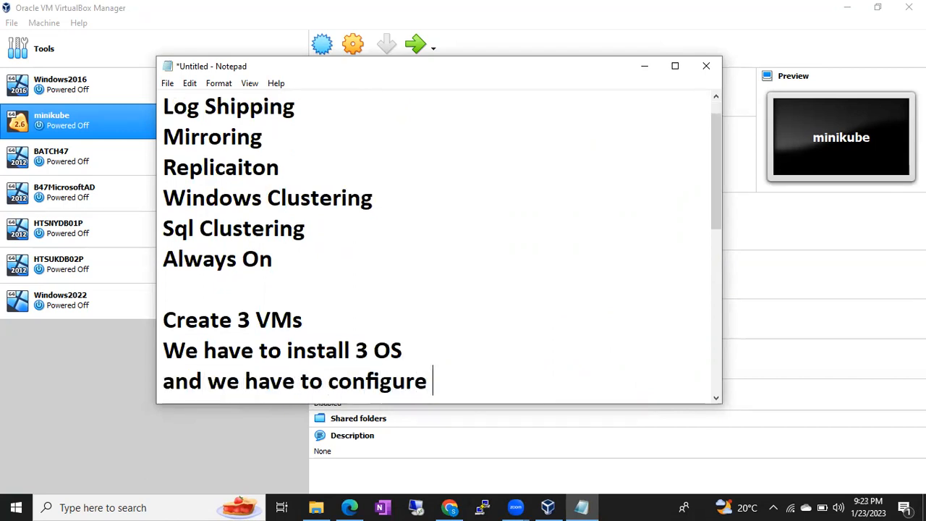
{"action": "type", "text": "the DOMAIN"}
{"action": "key", "text": "Return"}
{"action": "type", "text": "we have to add "}
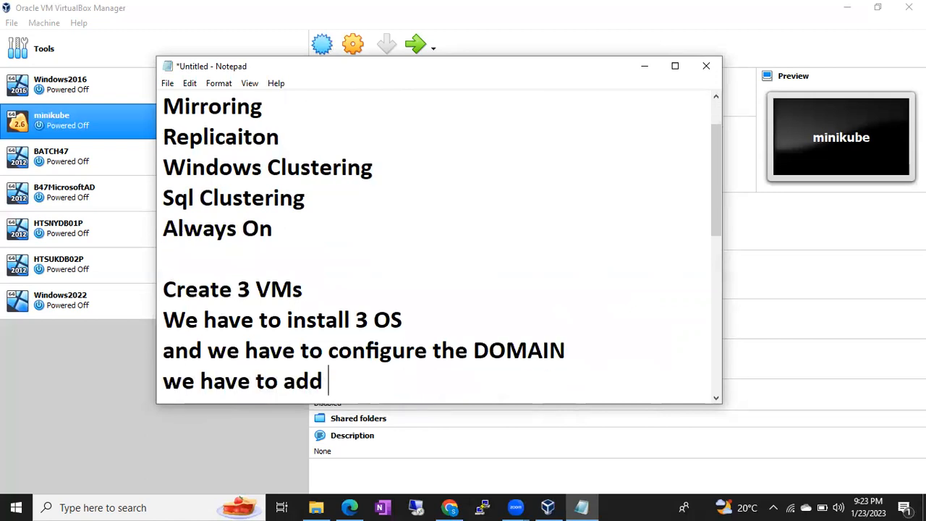
{"action": "type", "text": "the servers in to"}
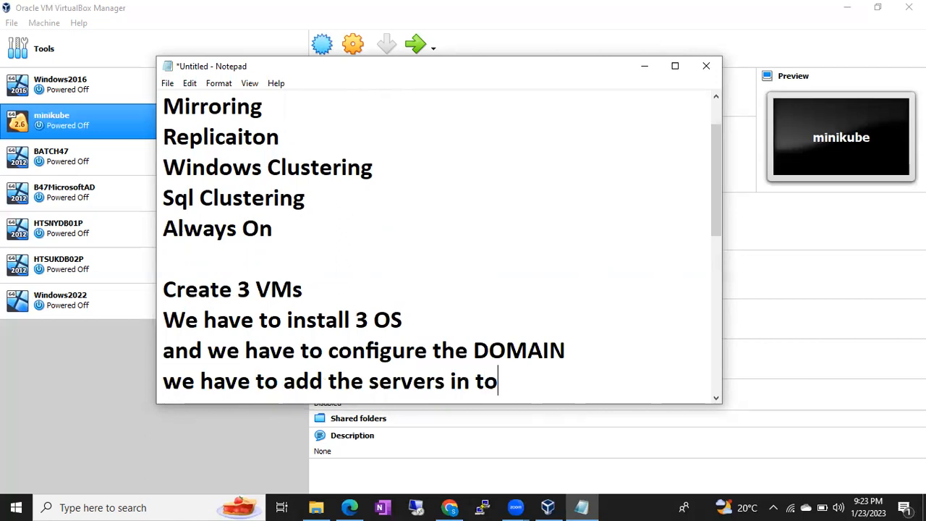
{"action": "type", "text": " the DOMAIN"}
{"action": "key", "text": "Return"}
Add lines for installing .net framework and Sql Server on the other 2 vms
{"action": "type", "text": "and we have to "}
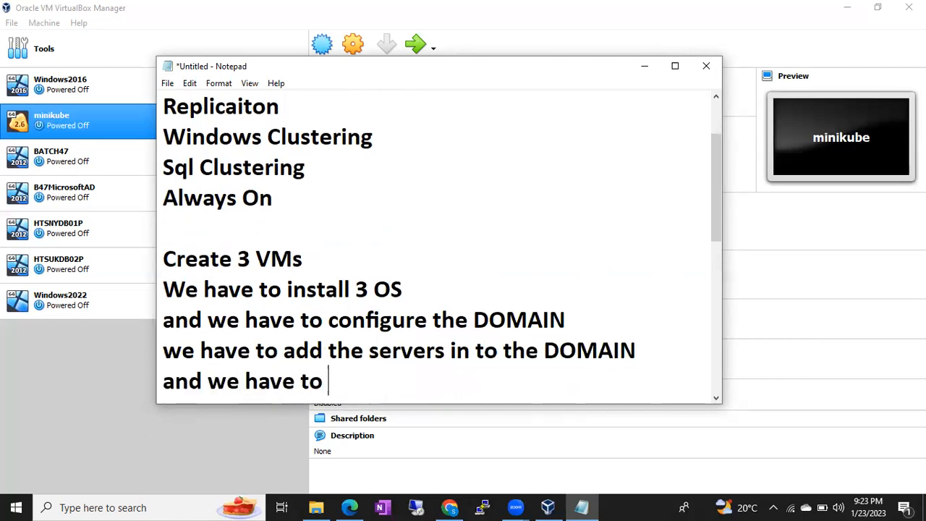
{"action": "type", "text": "Install .ne"}
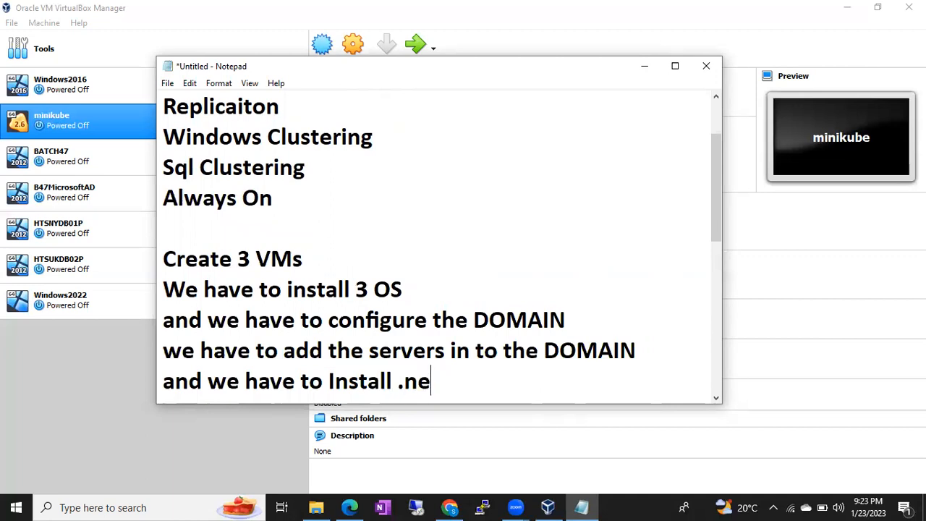
{"action": "type", "text": "t frame w"}
{"action": "key", "text": "BackSpace"}
{"action": "key", "text": "BackSpace"}
{"action": "type", "text": "w"}
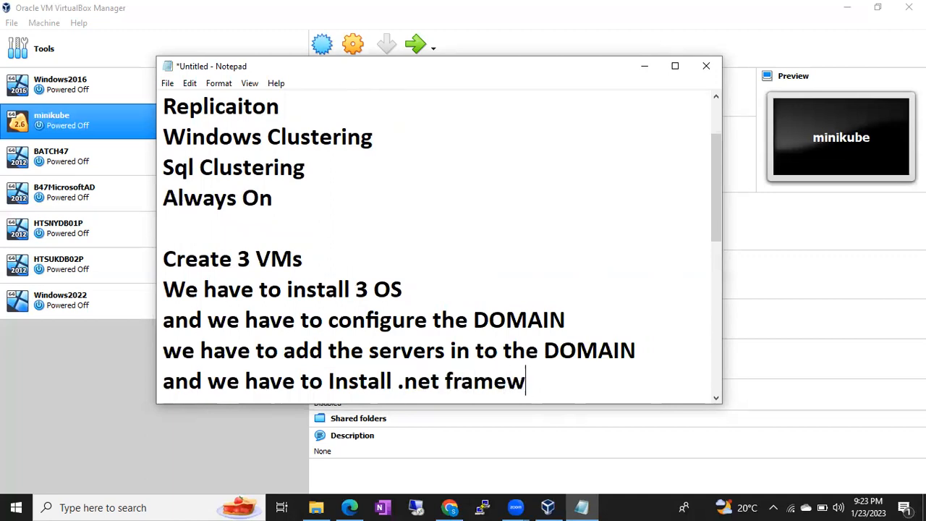
{"action": "type", "text": "ork on Oht"}
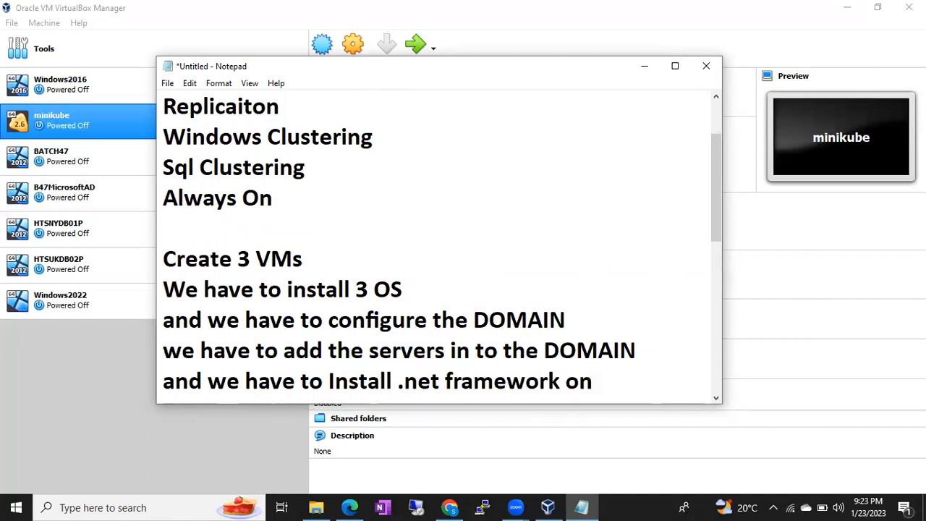
{"action": "key", "text": "BackSpace"}
{"action": "key", "text": "BackSpace"}
{"action": "type", "text": "ther 2"}
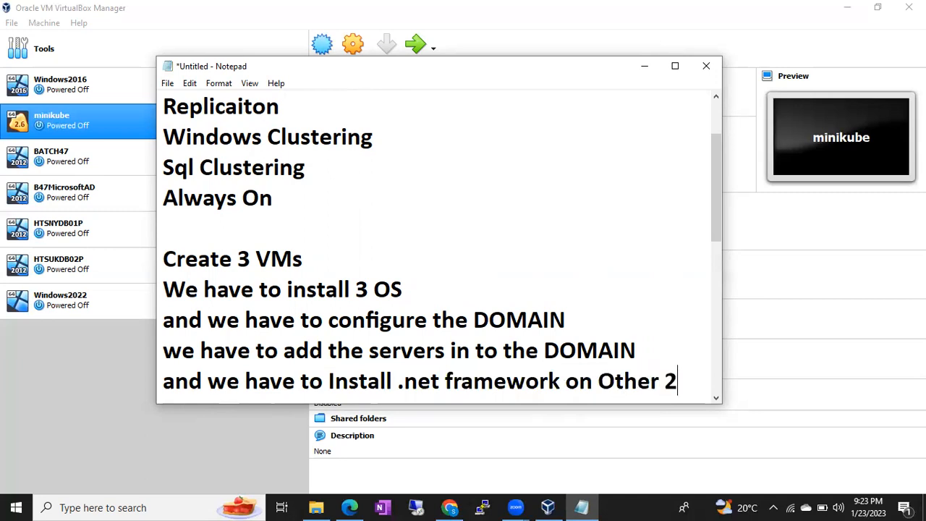
{"action": "key", "text": "Return"}
{"action": "type", "text": "vms"}
{"action": "key", "text": "Return"}
{"action": "type", "text": "and"}
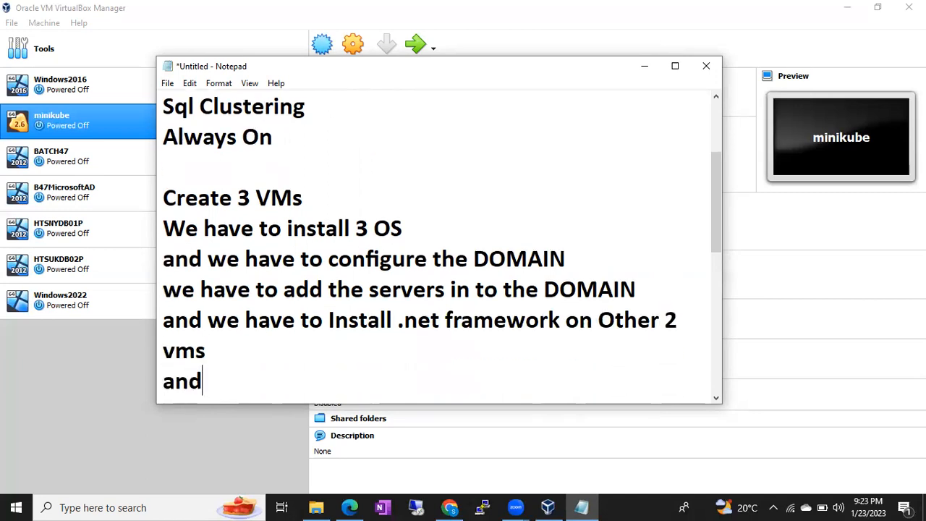
{"action": "type", "text": " we have to instal"}
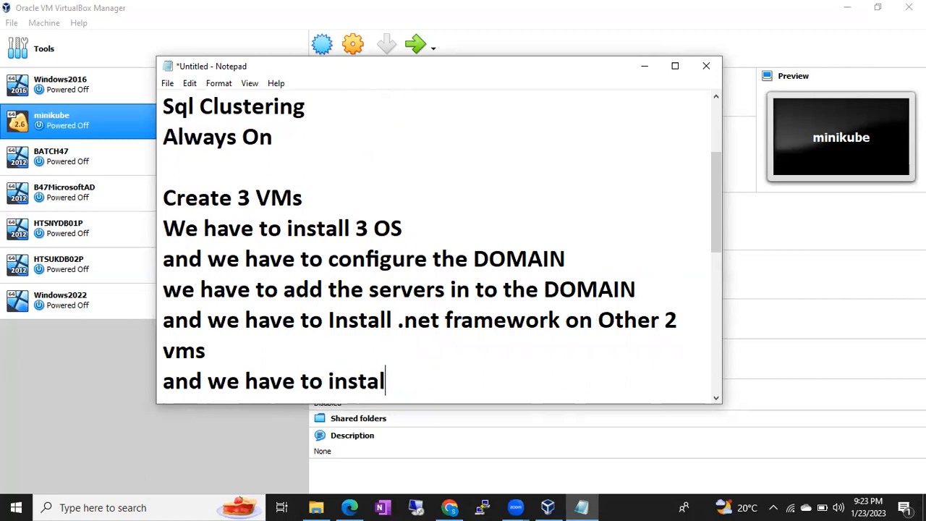
{"action": "type", "text": "l Sql Server o"}
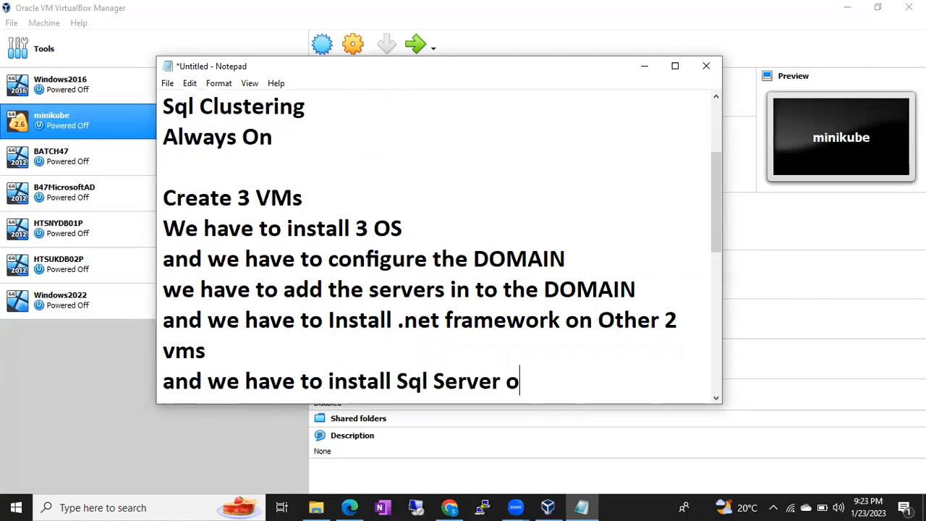
{"action": "type", "text": "n other 2 vms"}
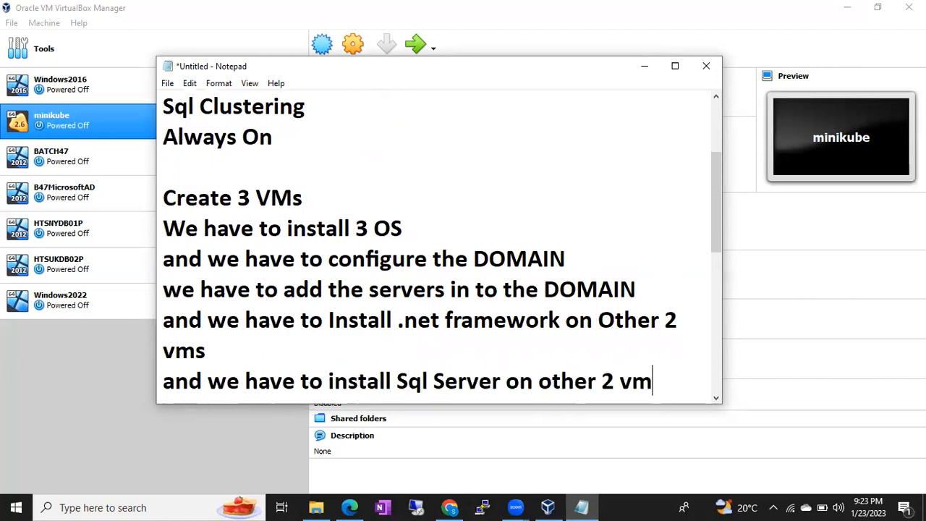
{"action": "key", "text": "Return"}
Finish with 'and Finally You have to install SSMS and you can start practicing the HADR topics'
{"action": "type", "text": "and"}
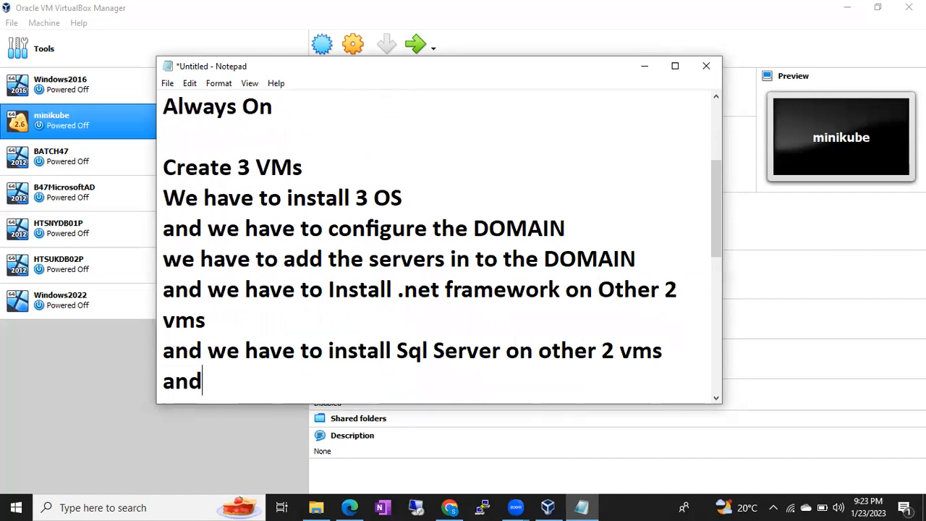
{"action": "type", "text": " Finally "}
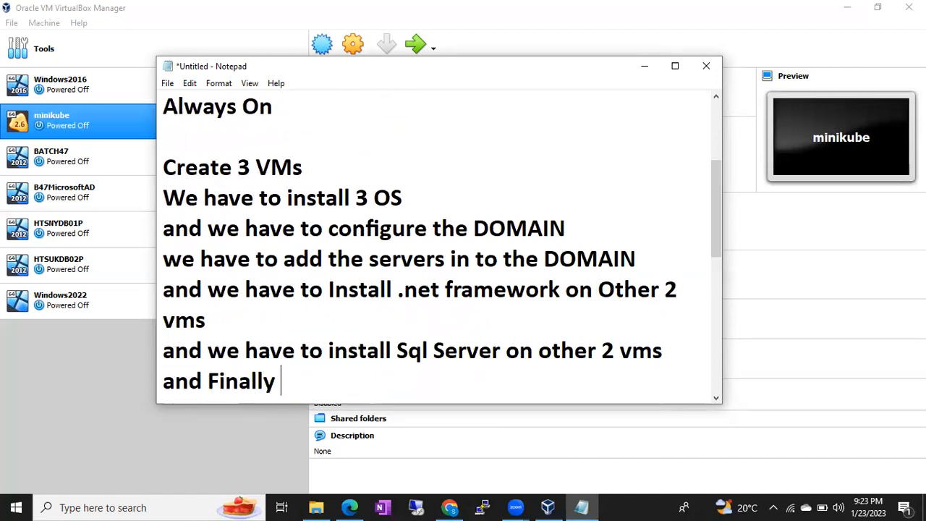
{"action": "type", "text": "You have to "}
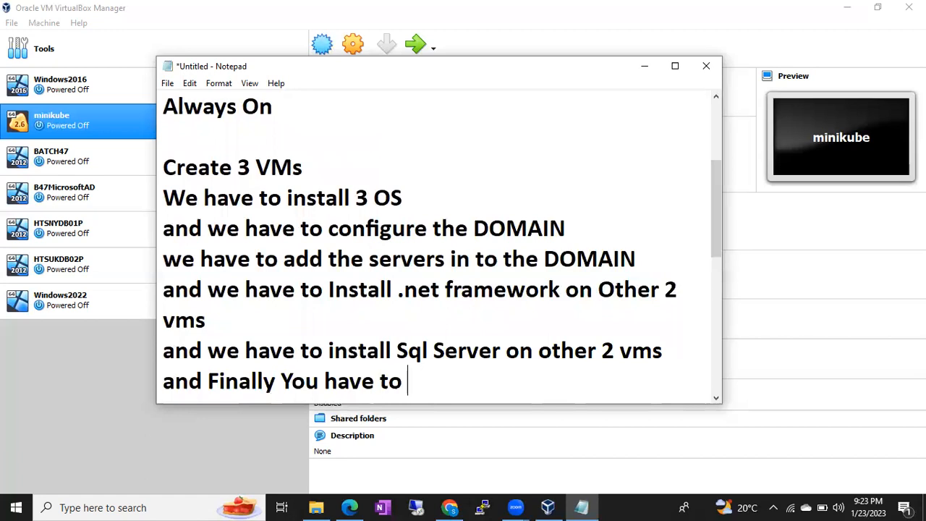
{"action": "type", "text": "install S"}
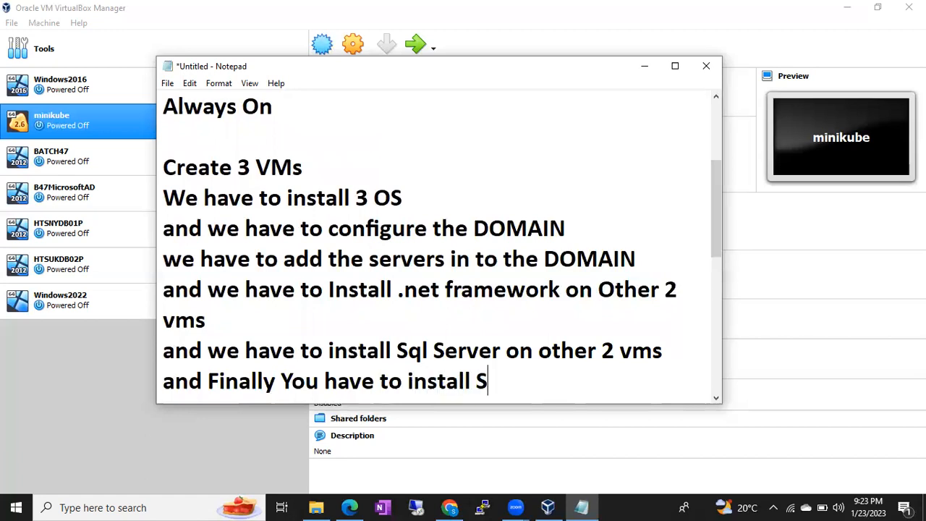
{"action": "type", "text": "SMS and you can str"}
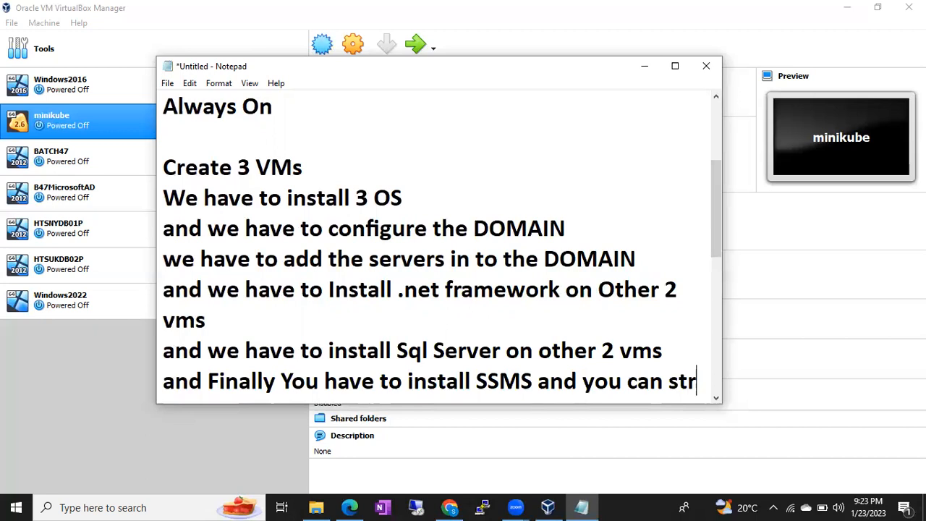
{"action": "key", "text": "BackSpace"}
{"action": "type", "text": "art p"}
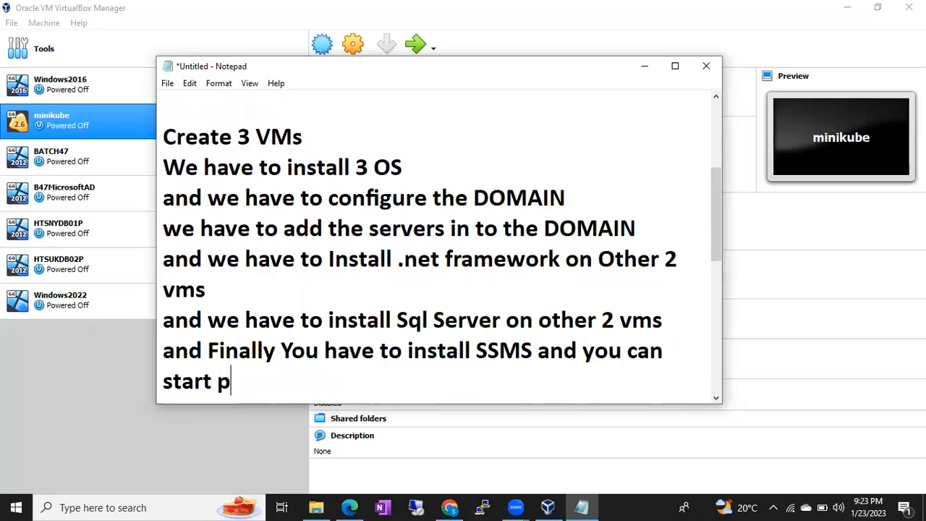
{"action": "type", "text": "ractic"}
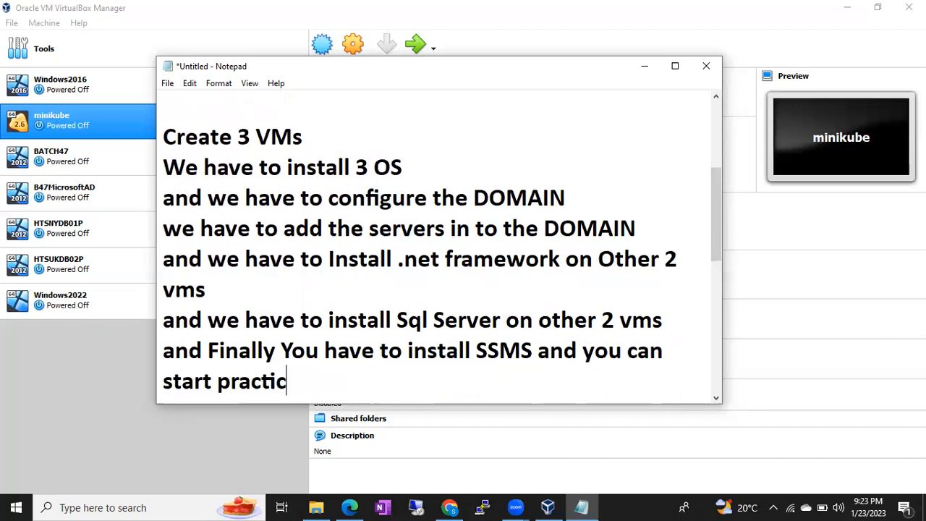
{"action": "key", "text": "BackSpace"}
{"action": "key", "text": "BackSpace"}
{"action": "type", "text": "cing "}
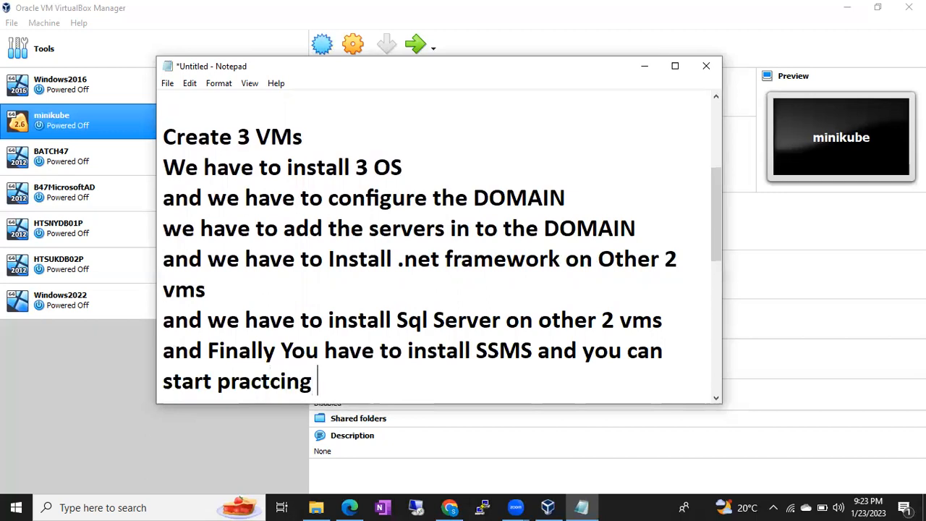
{"action": "type", "text": "the HADR topis"}
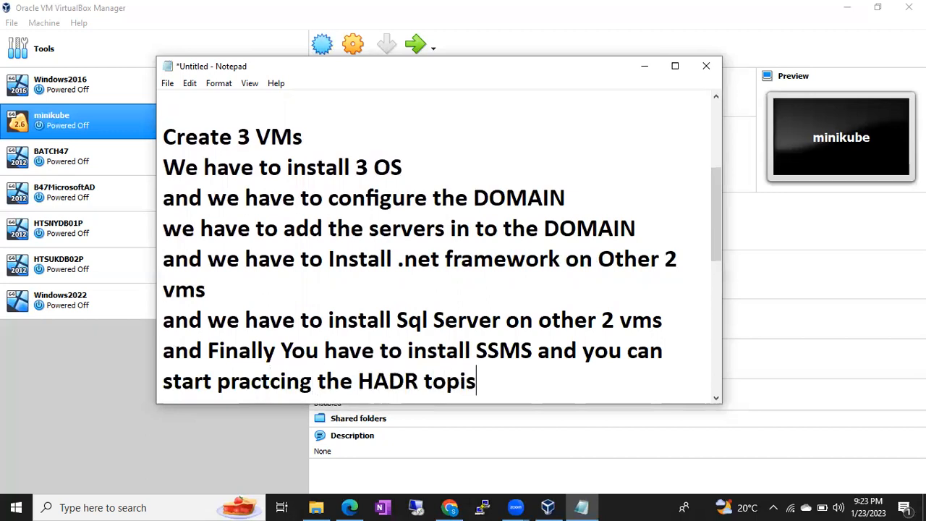
{"action": "key", "text": "BackSpace"}
{"action": "type", "text": "cs"}
{"action": "key", "text": "Return"}
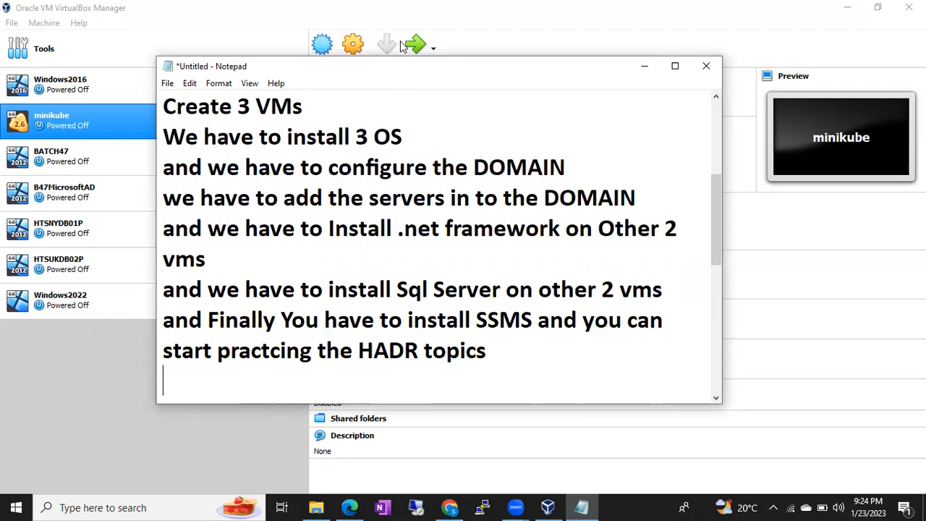
Scroll through the notes and briefly select the setup checklist lines
{"action": "scroll", "coordinate": [367, 168], "scroll_direction": "up", "scroll_amount": 2}
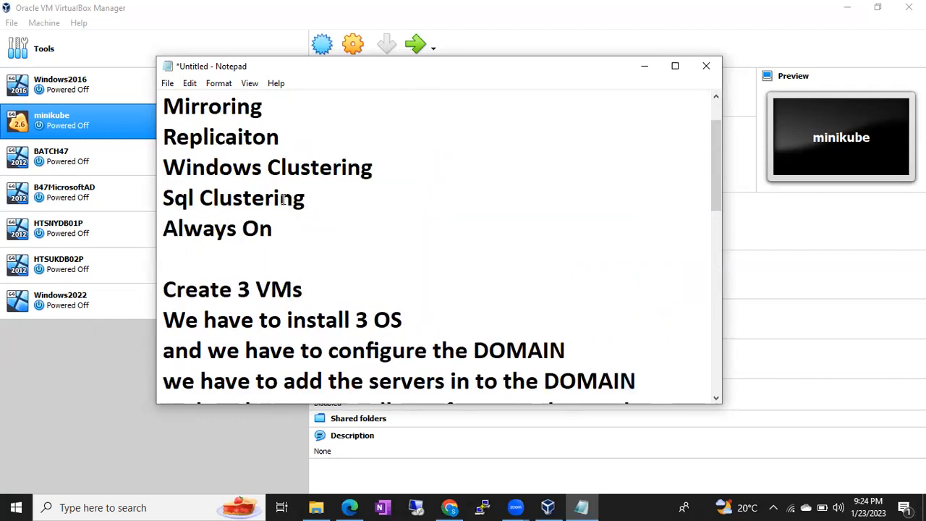
{"action": "scroll", "coordinate": [283, 199], "scroll_direction": "up", "scroll_amount": 1}
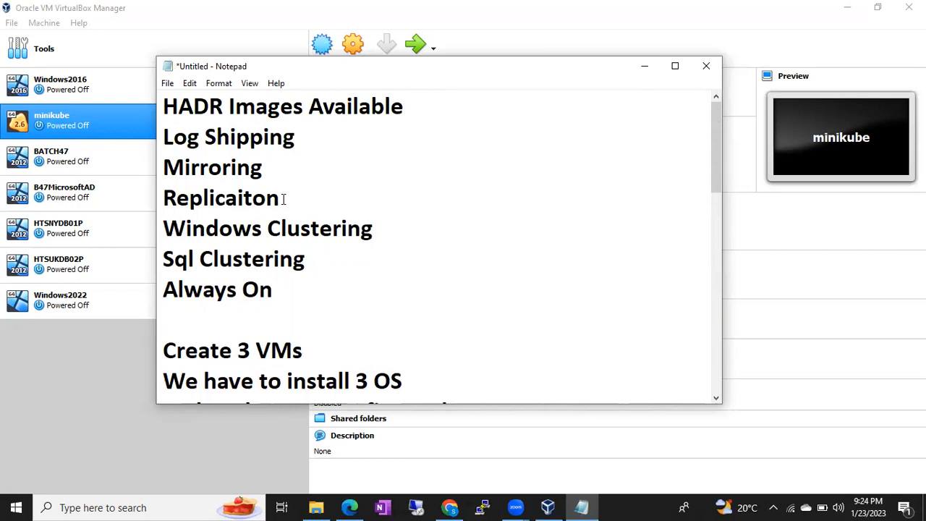
{"action": "scroll", "coordinate": [283, 199], "scroll_direction": "down", "scroll_amount": 3}
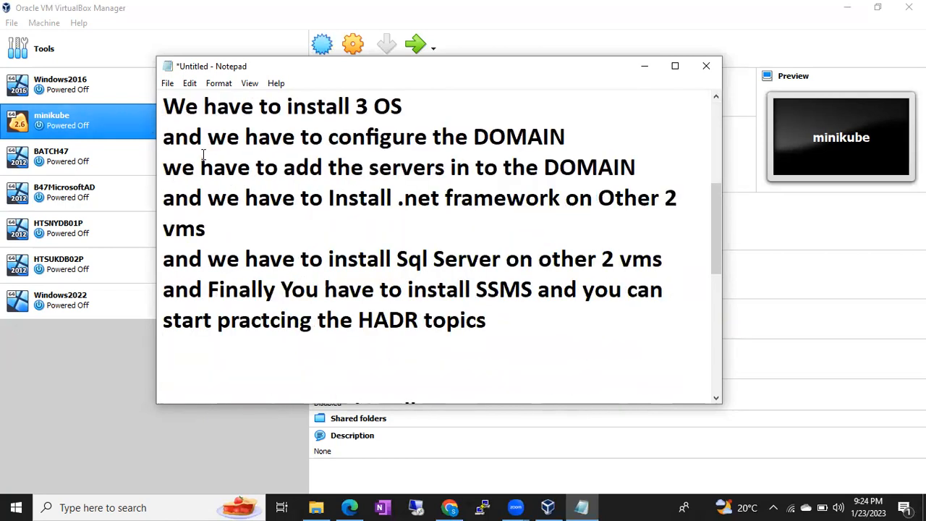
{"action": "scroll", "coordinate": [196, 145], "scroll_direction": "up", "scroll_amount": 2}
{"action": "left_click_drag", "start_coordinate": [166, 283], "coordinate": [221, 381]}
{"action": "left_click", "coordinate": [268, 239]}
Select the HADR topic lines from Log Shipping to Always On
{"action": "scroll", "coordinate": [268, 239], "scroll_direction": "up", "scroll_amount": 4}
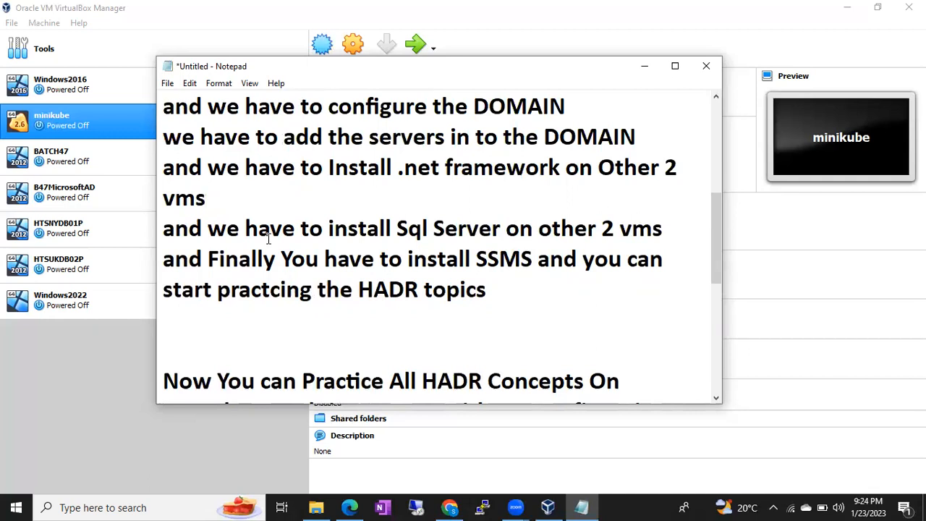
{"action": "scroll", "coordinate": [274, 208], "scroll_direction": "up", "scroll_amount": 3}
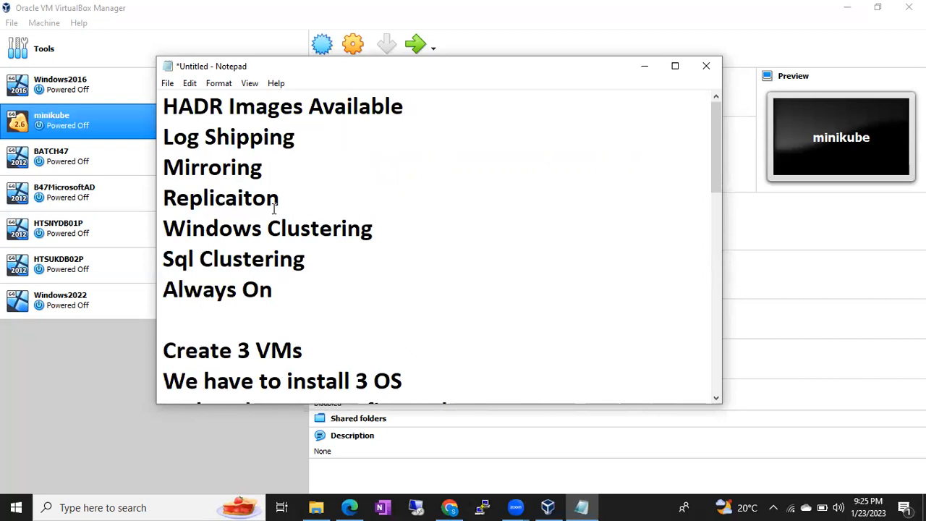
{"action": "left_click_drag", "start_coordinate": [289, 281], "coordinate": [165, 139]}
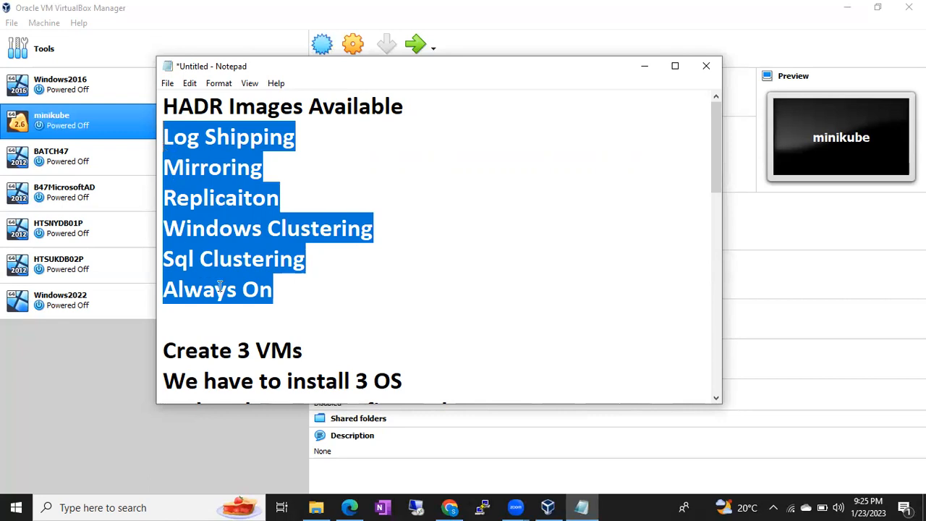
Reselect the topic lines Mirroring through Always On, then switch to VirtualBox Manager
{"action": "left_click", "coordinate": [285, 287]}
{"action": "mouse_move", "coordinate": [286, 288]}
{"action": "left_mouse_down"}
{"action": "mouse_move", "coordinate": [170, 180]}
{"action": "mouse_move", "coordinate": [159, 141]}
{"action": "left_mouse_up"}
{"action": "left_click", "coordinate": [79, 348]}
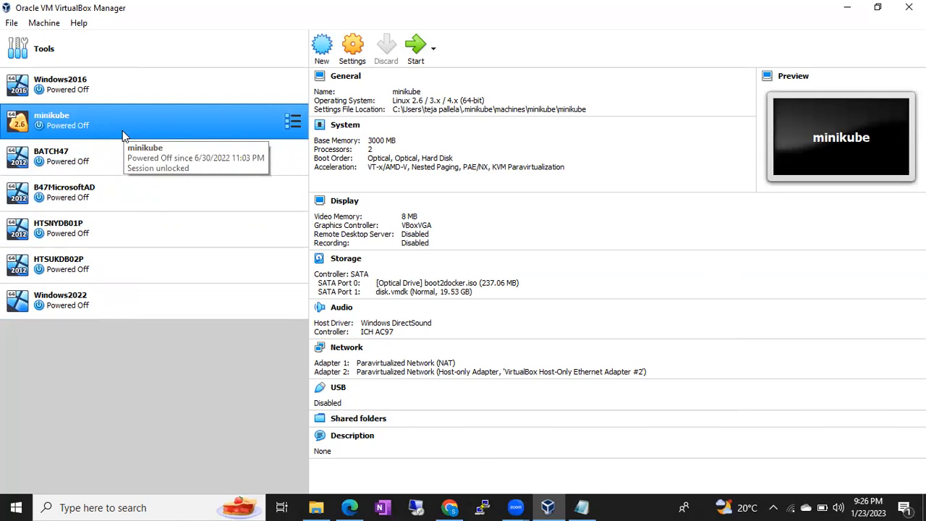
Add the B46ActiveDirectory machine from E:\Batch 46 VMs via Machine > Add and view its details
{"action": "left_click", "coordinate": [44, 23]}
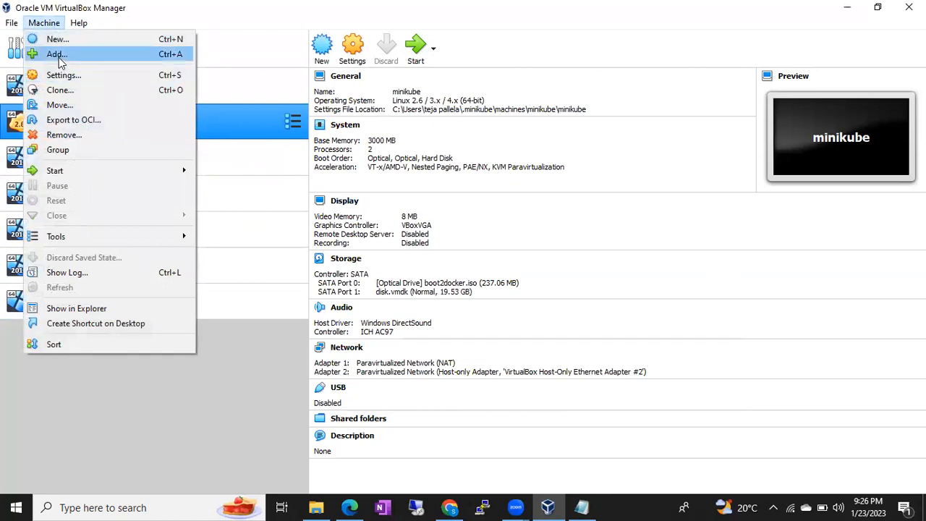
{"action": "left_click", "coordinate": [58, 55]}
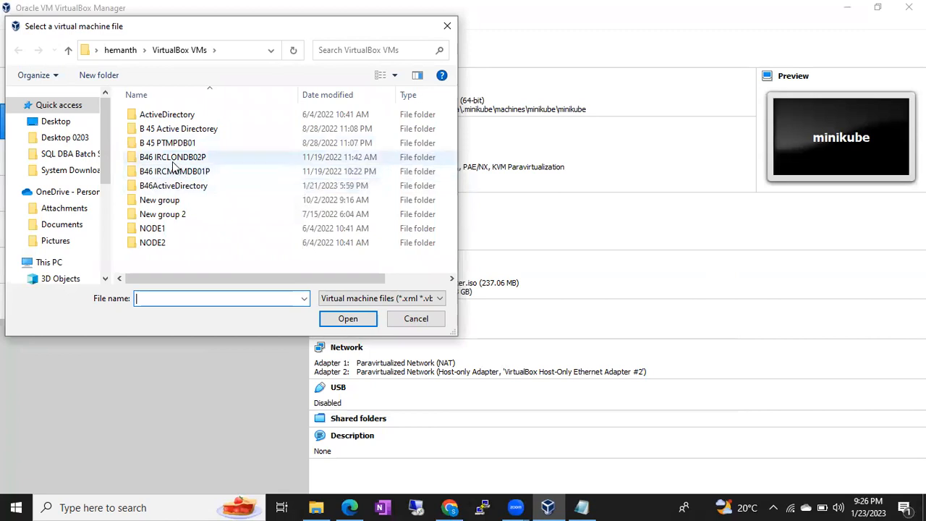
{"action": "scroll", "coordinate": [66, 254], "scroll_direction": "down", "scroll_amount": 1}
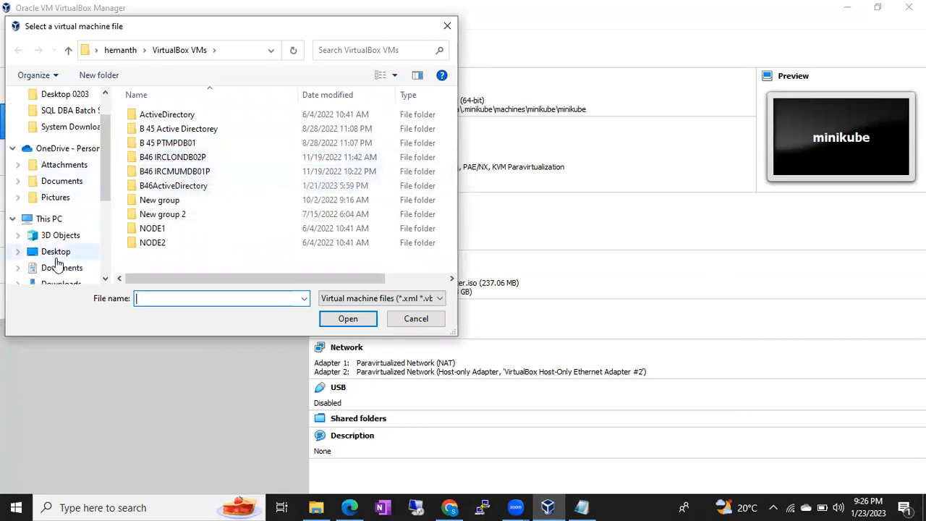
{"action": "scroll", "coordinate": [62, 264], "scroll_direction": "down", "scroll_amount": 1}
{"action": "scroll", "coordinate": [57, 242], "scroll_direction": "down", "scroll_amount": 1}
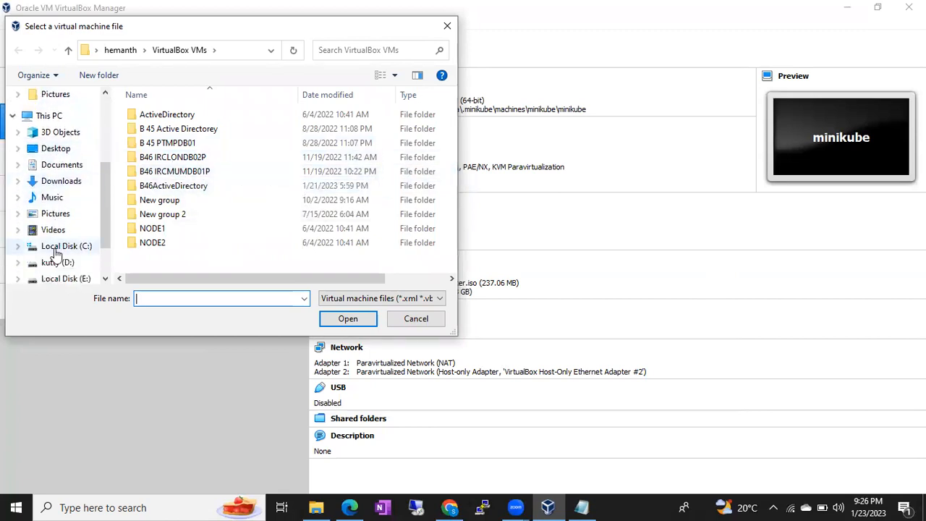
{"action": "left_click", "coordinate": [55, 278]}
{"action": "double_click", "coordinate": [174, 158]}
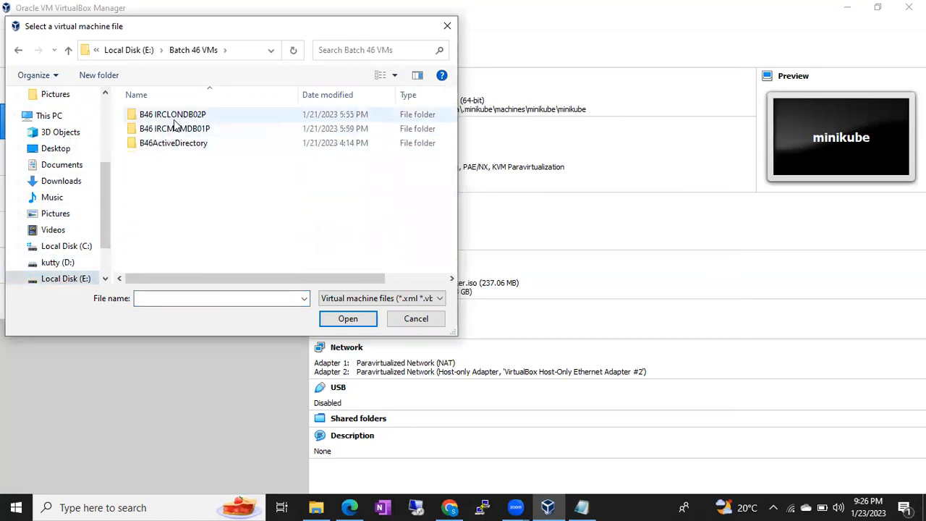
{"action": "double_click", "coordinate": [169, 146]}
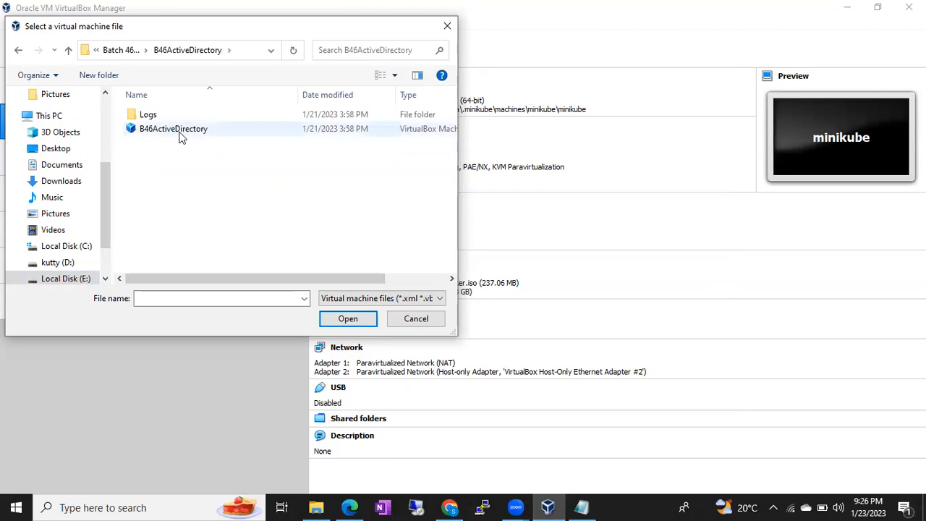
{"action": "double_click", "coordinate": [181, 130]}
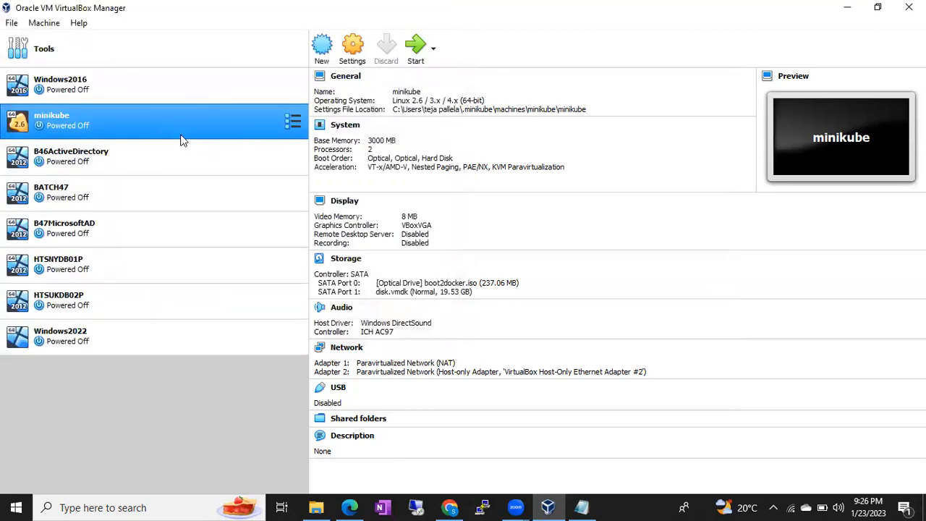
{"action": "left_click", "coordinate": [118, 169]}
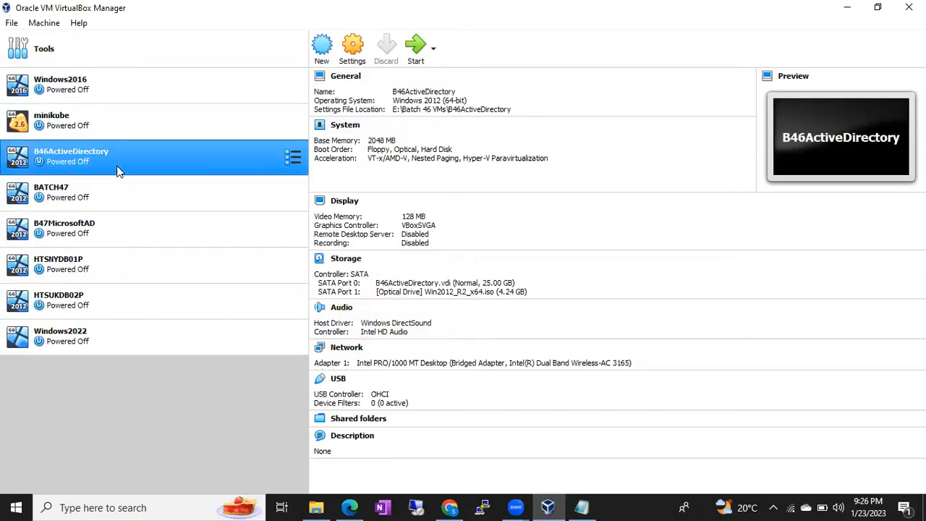
Add the B46 IRCMUMDB01P machine from E:\Batch 46 VMs via Machine > Add
{"action": "left_click", "coordinate": [44, 22]}
{"action": "left_click", "coordinate": [54, 55]}
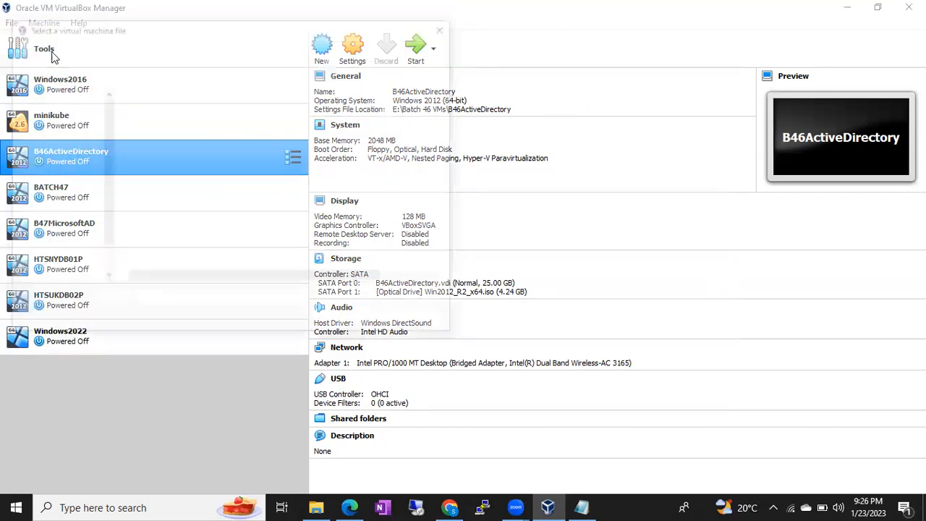
{"action": "scroll", "coordinate": [98, 232], "scroll_direction": "down", "scroll_amount": 1}
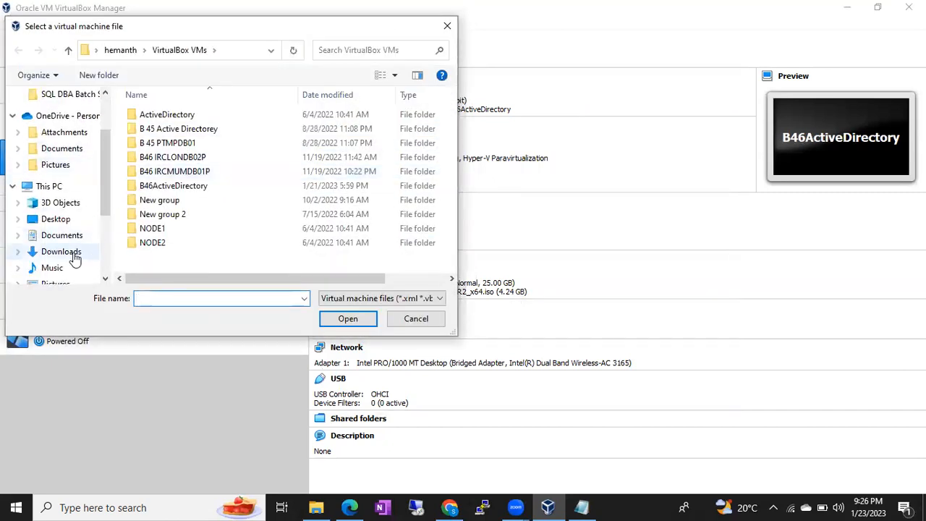
{"action": "scroll", "coordinate": [75, 257], "scroll_direction": "down", "scroll_amount": 1}
{"action": "scroll", "coordinate": [72, 249], "scroll_direction": "down", "scroll_amount": 1}
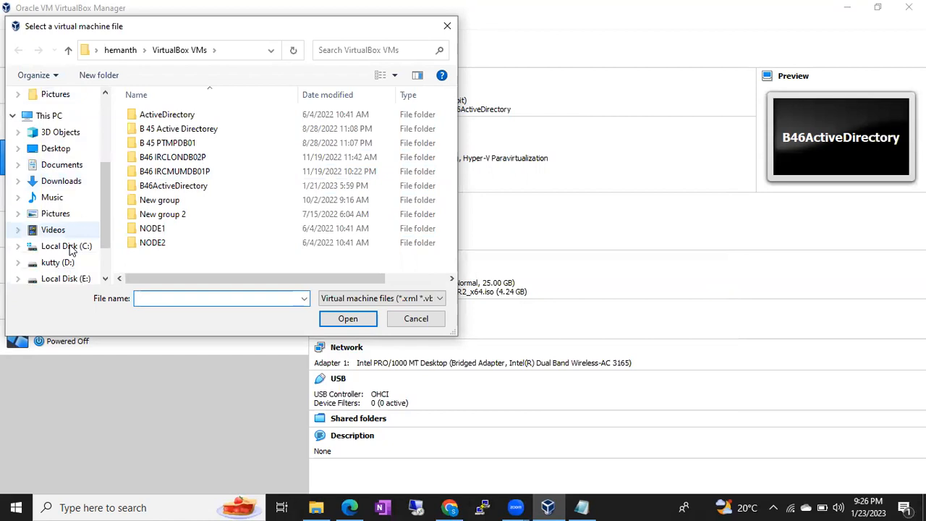
{"action": "scroll", "coordinate": [72, 250], "scroll_direction": "down", "scroll_amount": 1}
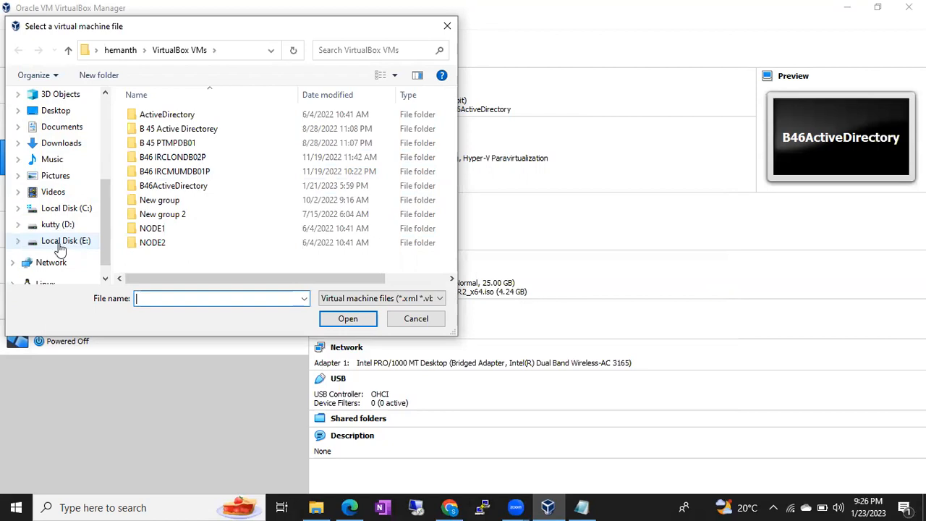
{"action": "left_click", "coordinate": [67, 246]}
{"action": "double_click", "coordinate": [164, 157]}
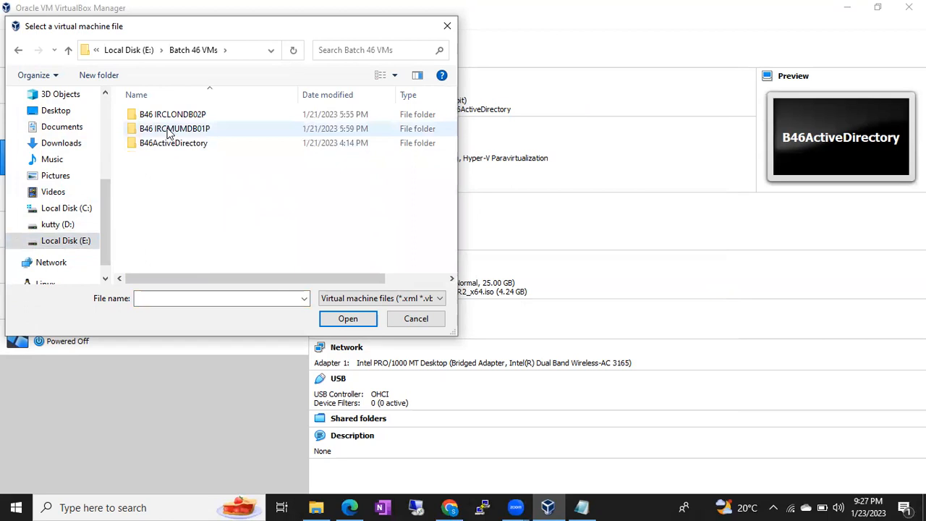
{"action": "double_click", "coordinate": [167, 132]}
{"action": "left_click", "coordinate": [159, 135]}
{"action": "double_click", "coordinate": [159, 135]}
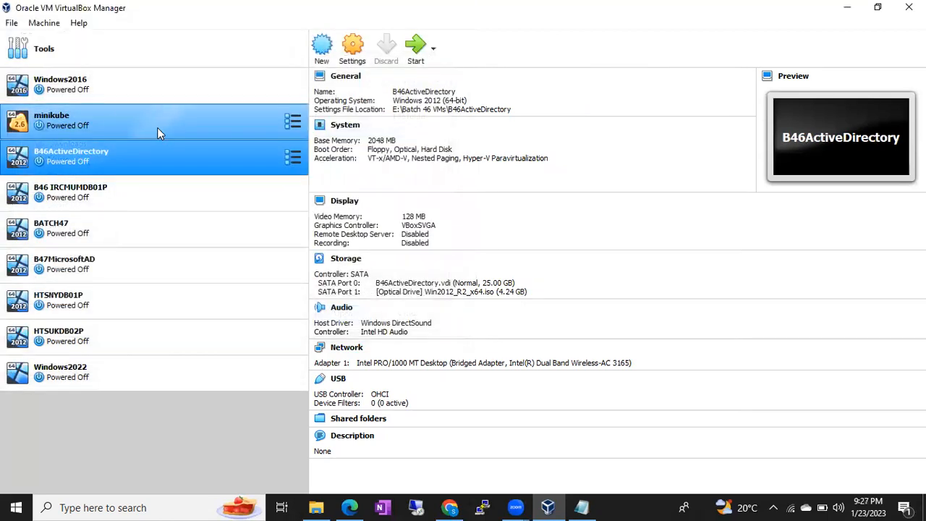
Register B46 IRCLONDB02P from E:\Batch 46 VMs\B46 IRCLONDB02P via Machine > Add
{"action": "left_click", "coordinate": [123, 208]}
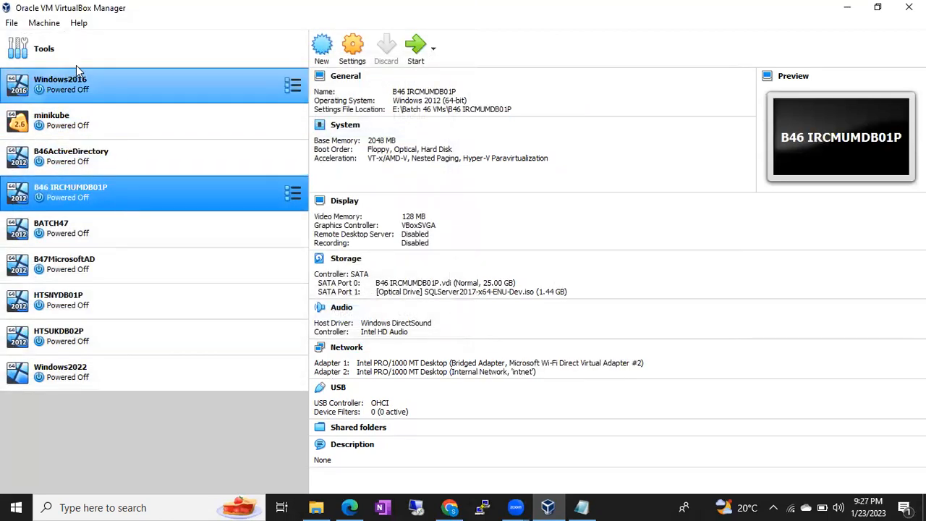
{"action": "left_click", "coordinate": [42, 26]}
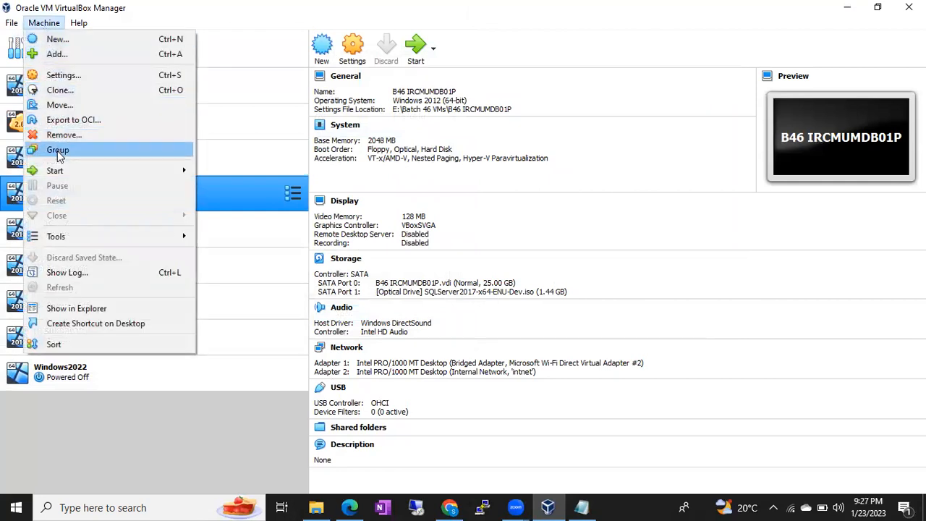
{"action": "left_click", "coordinate": [61, 55]}
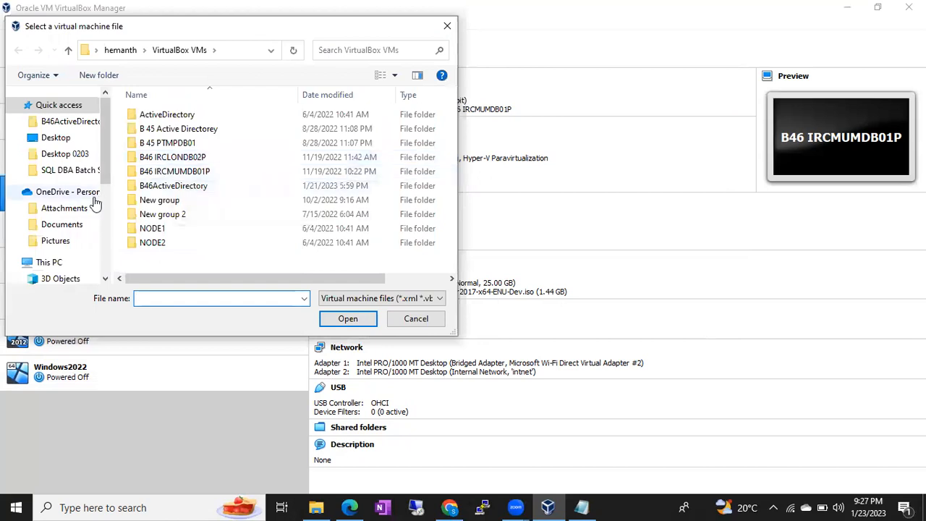
{"action": "scroll", "coordinate": [80, 217], "scroll_direction": "down", "scroll_amount": 5}
{"action": "left_click", "coordinate": [65, 225]}
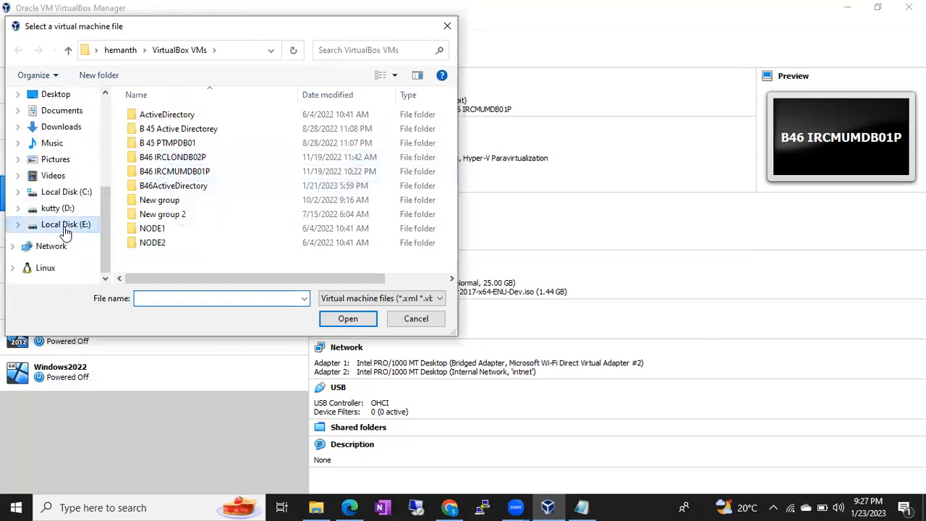
{"action": "left_click", "coordinate": [166, 159]}
{"action": "double_click", "coordinate": [166, 158]}
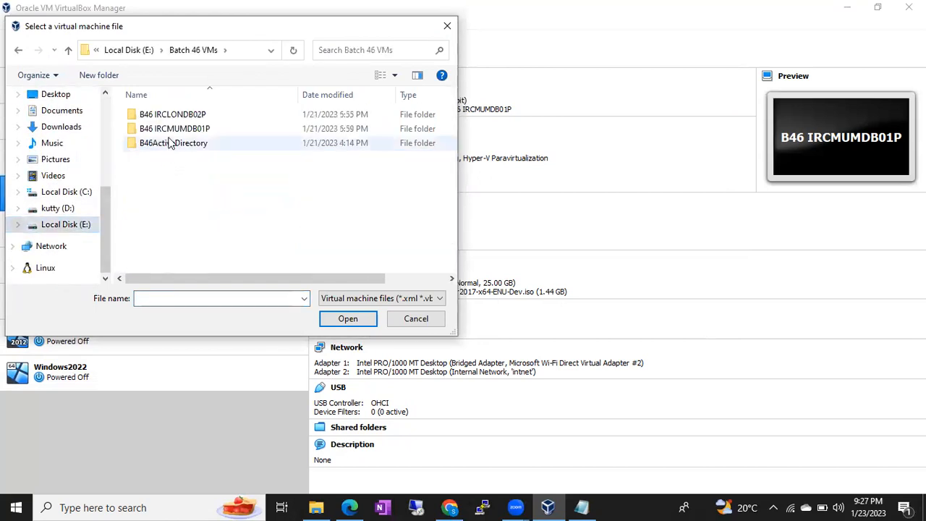
{"action": "double_click", "coordinate": [170, 116]}
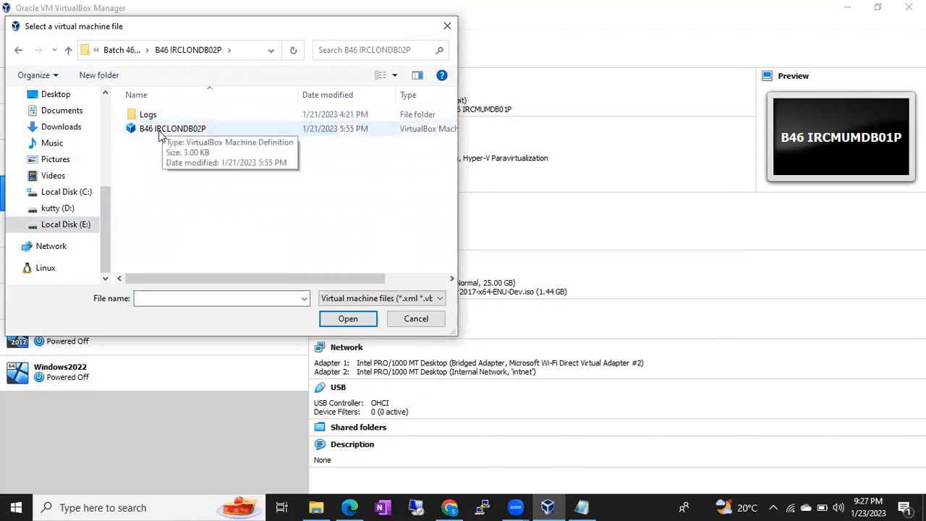
{"action": "double_click", "coordinate": [166, 129]}
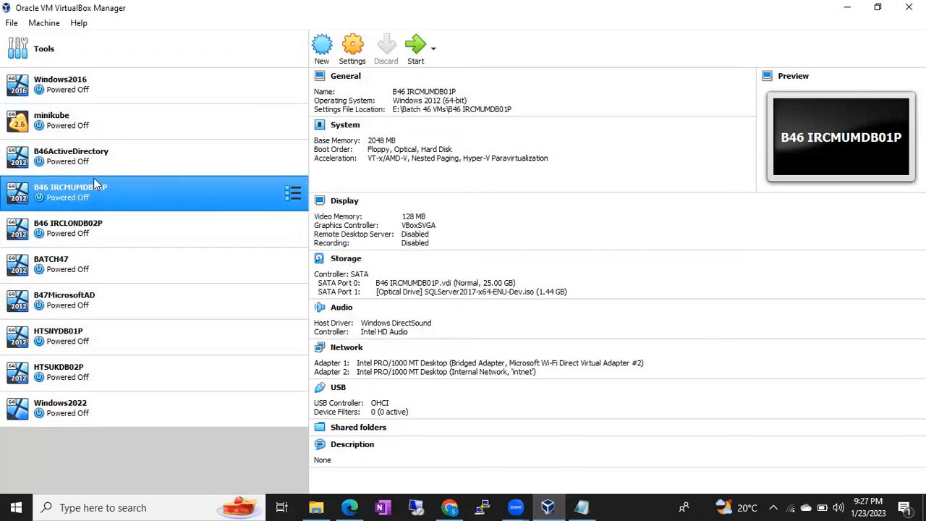
Review the details of B46ActiveDirectory, B46 IRCMUMDB01P and B46 IRCLONDB02P
{"action": "left_click", "coordinate": [91, 159]}
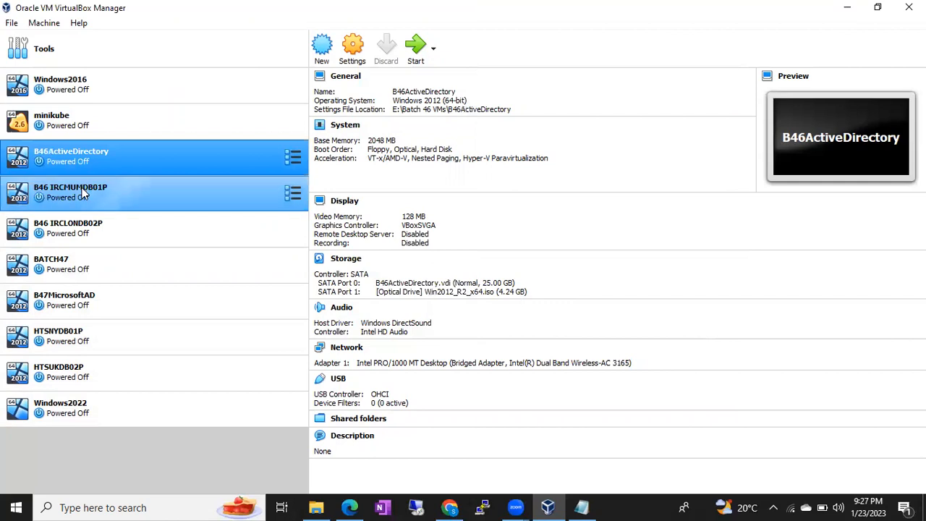
{"action": "left_click", "coordinate": [82, 192]}
{"action": "left_click", "coordinate": [76, 227]}
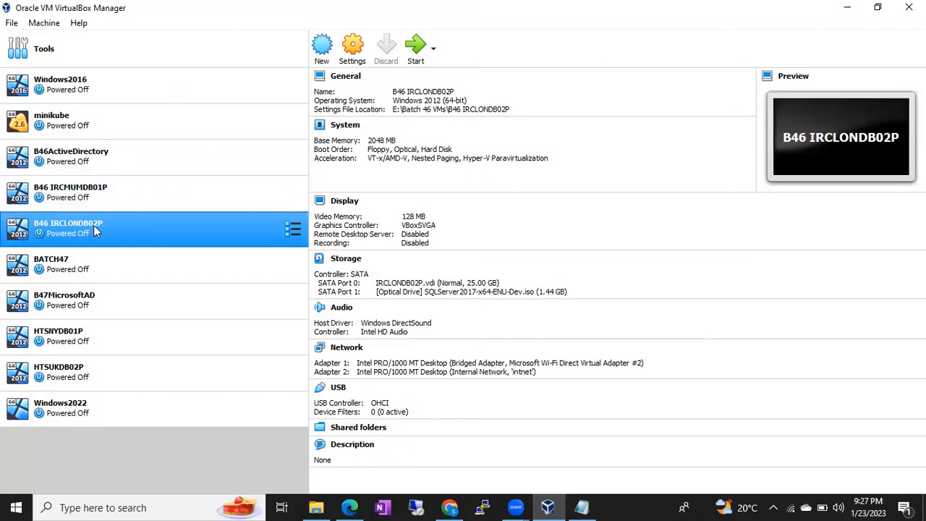
Launch B46ActiveDirectory from the machine list, leaving it as the only selected VM
{"action": "left_click", "coordinate": [111, 200]}
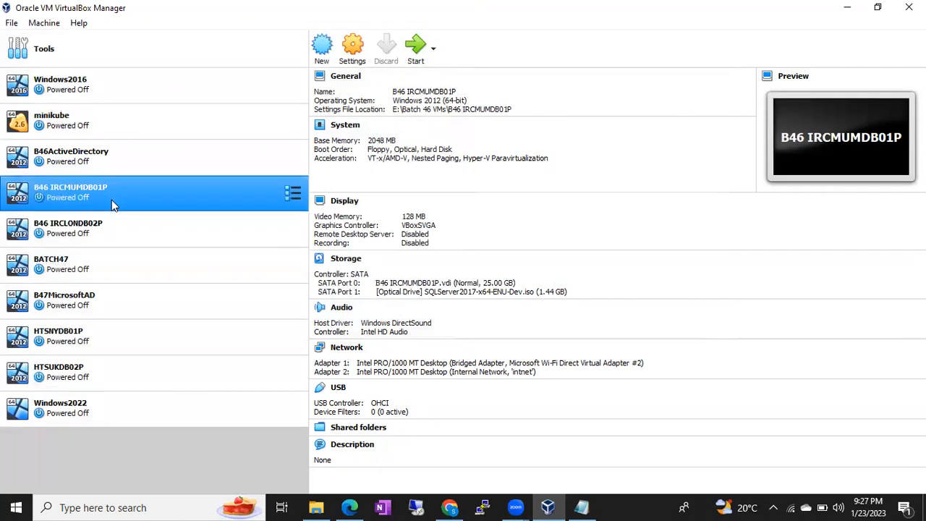
{"action": "left_click", "coordinate": [104, 162]}
{"action": "double_click", "coordinate": [73, 157]}
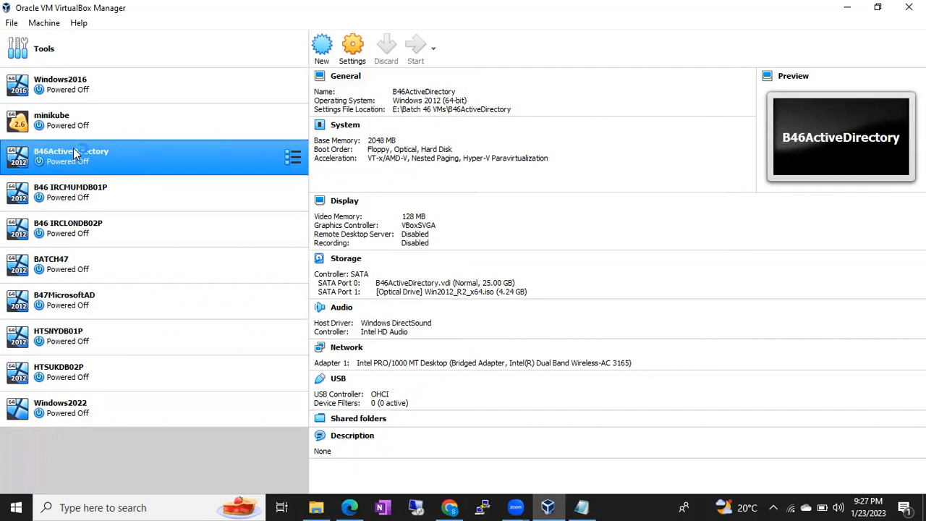
{"action": "left_click", "coordinate": [73, 189], "text": "ctrl"}
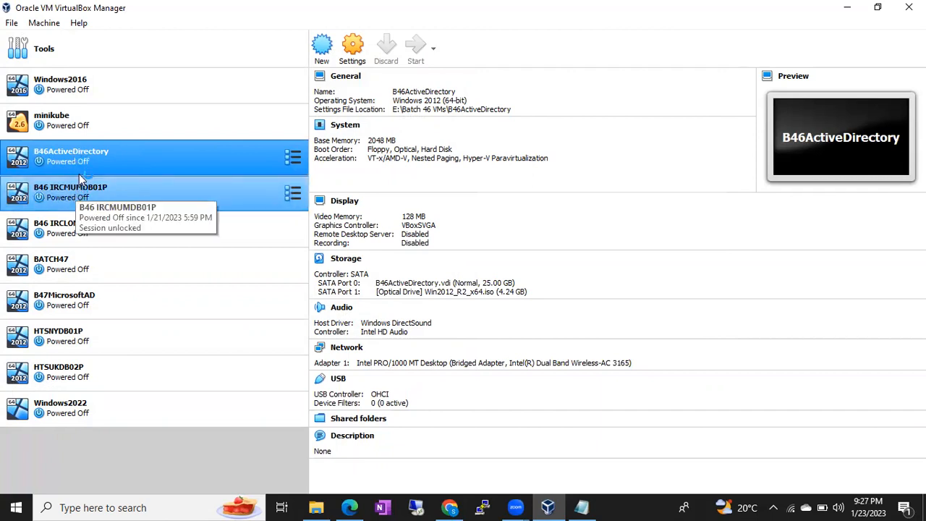
{"action": "left_click", "coordinate": [166, 162]}
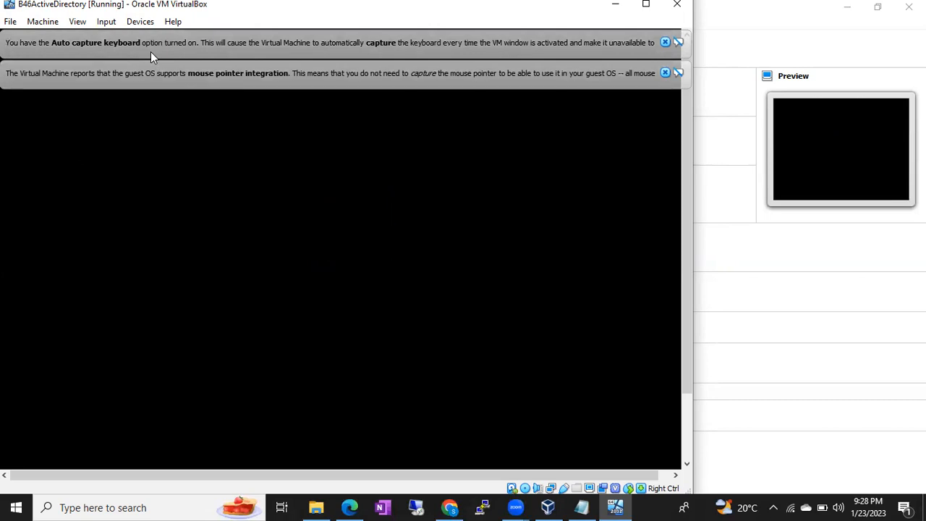
Start the B46 IRCMUMDB01P and B46 IRCLONDB02P virtual machines from the Manager
{"action": "left_click", "coordinate": [719, 38]}
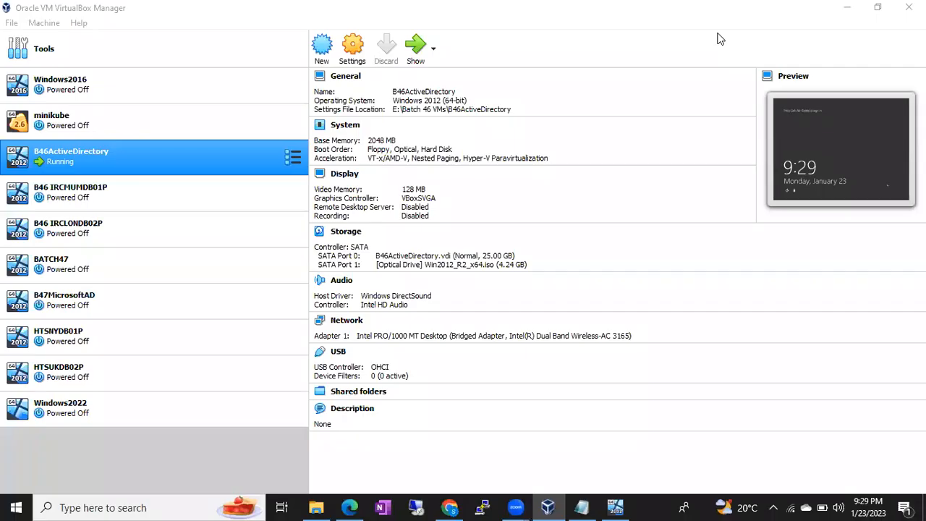
{"action": "left_click", "coordinate": [159, 194]}
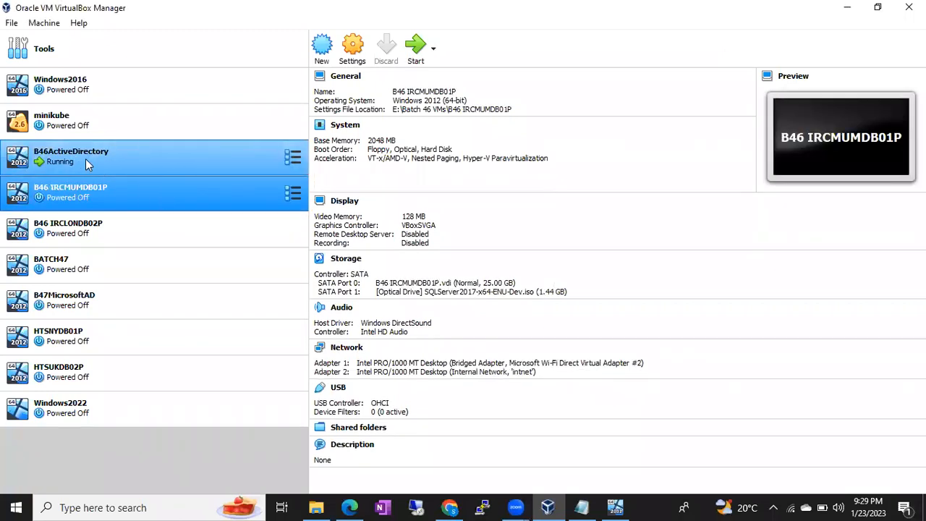
{"action": "left_click", "coordinate": [615, 507]}
{"action": "left_click", "coordinate": [616, 507]}
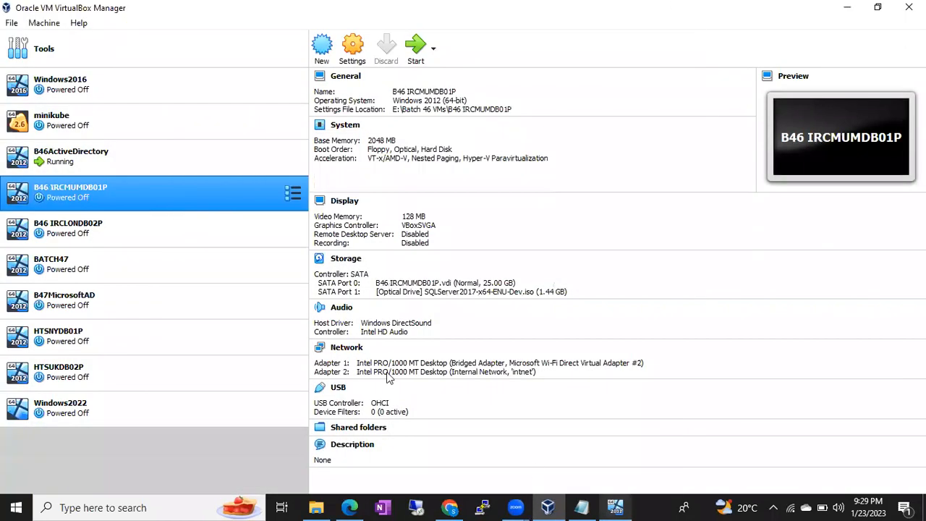
{"action": "left_click", "coordinate": [106, 226], "text": "ctrl"}
{"action": "double_click", "coordinate": [104, 191]}
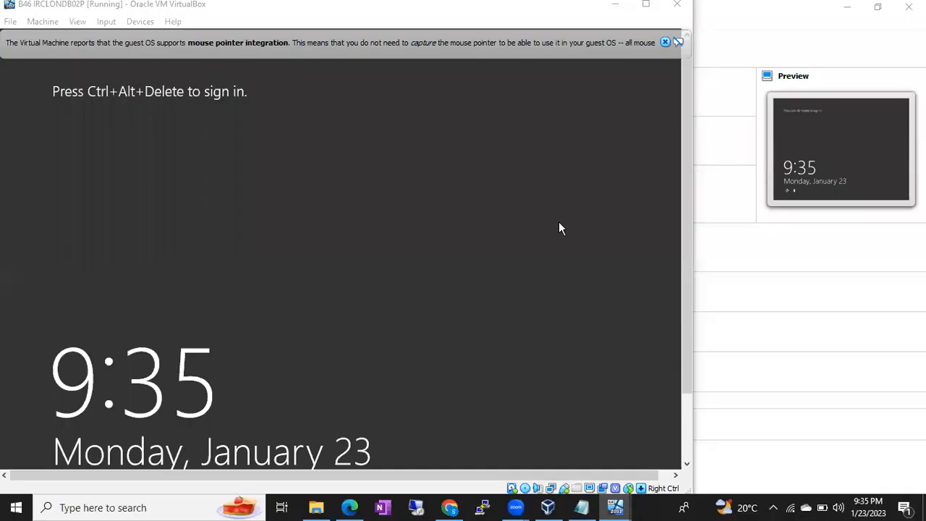
Check each running VM window, then send Ctrl+Alt+Delete to B46ActiveDirectory
{"action": "mouse_move", "coordinate": [615, 507]}
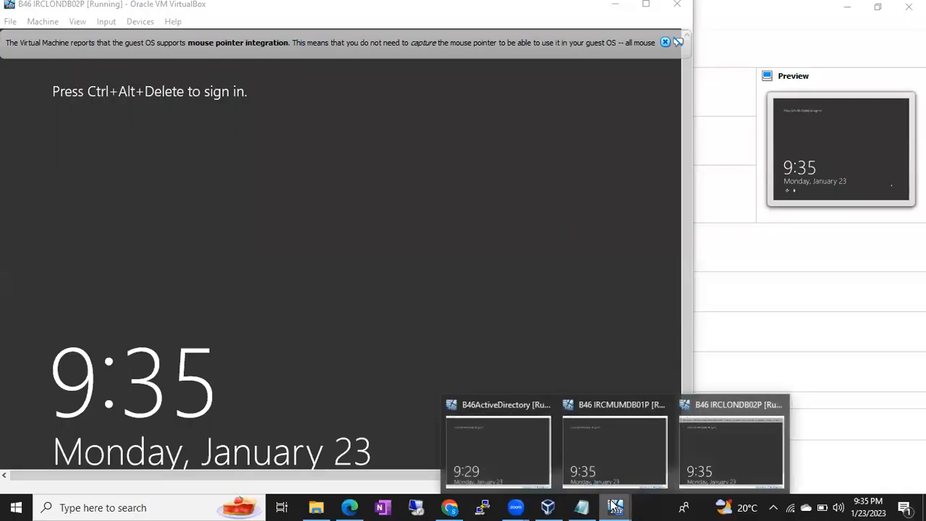
{"action": "left_click", "coordinate": [523, 441]}
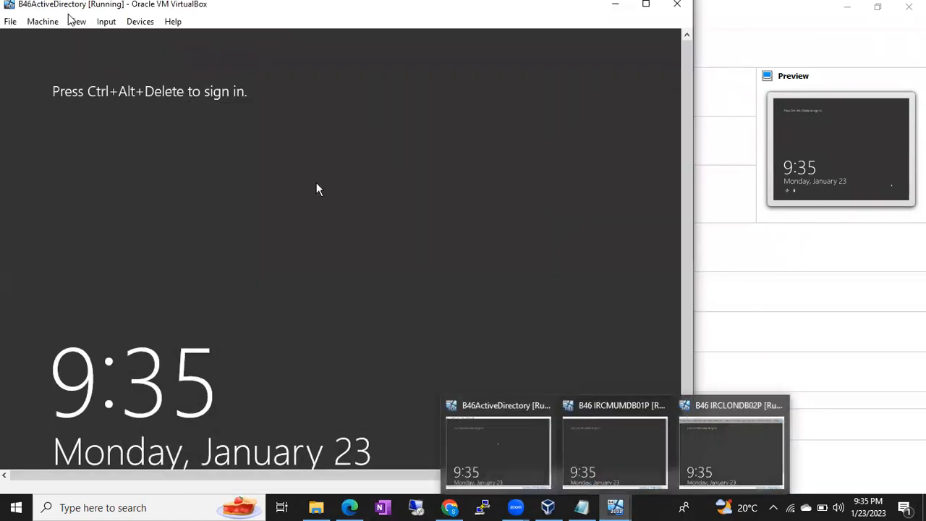
{"action": "left_click", "coordinate": [616, 506]}
{"action": "left_click", "coordinate": [614, 449]}
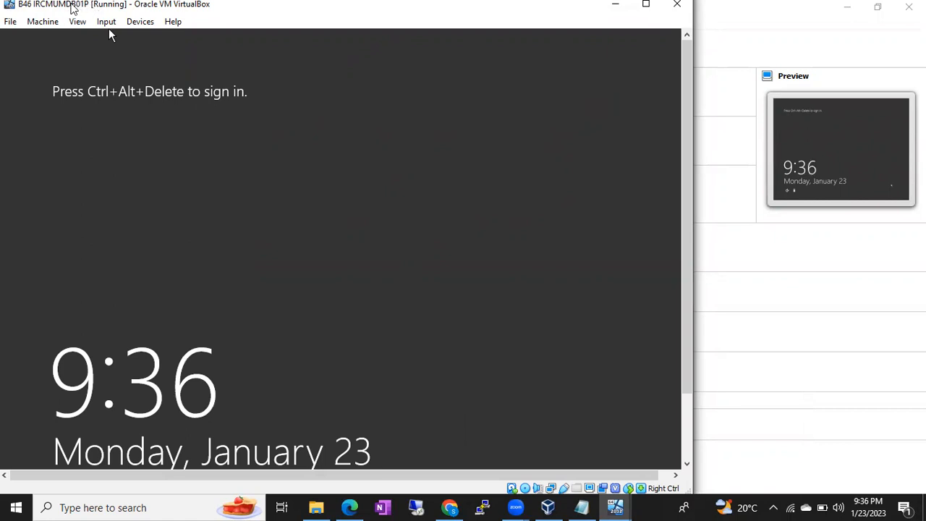
{"action": "left_click", "coordinate": [615, 505]}
{"action": "left_click", "coordinate": [724, 445]}
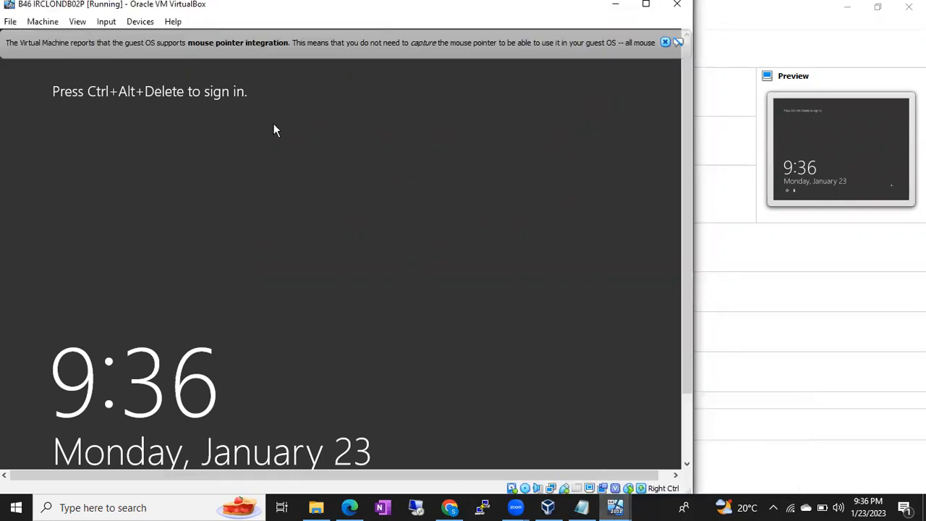
{"action": "left_click", "coordinate": [665, 42]}
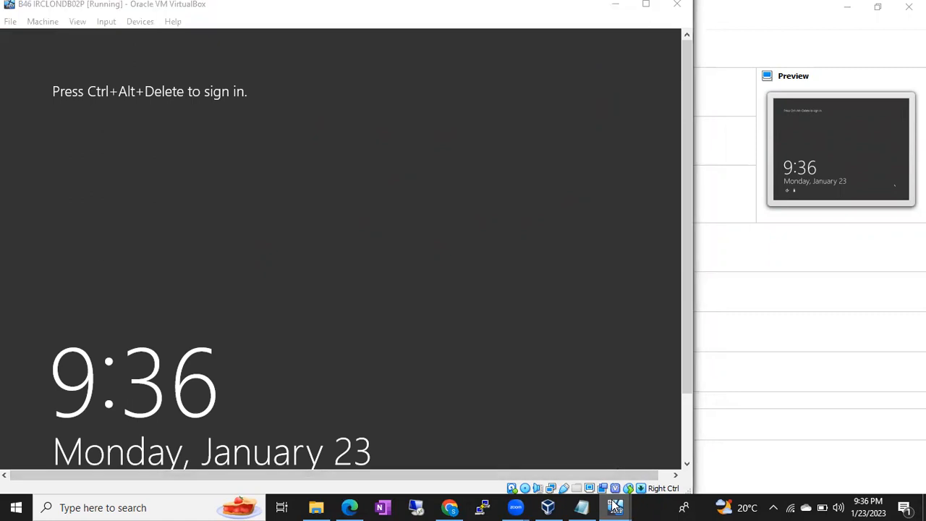
{"action": "mouse_move", "coordinate": [615, 507]}
{"action": "left_click", "coordinate": [507, 445]}
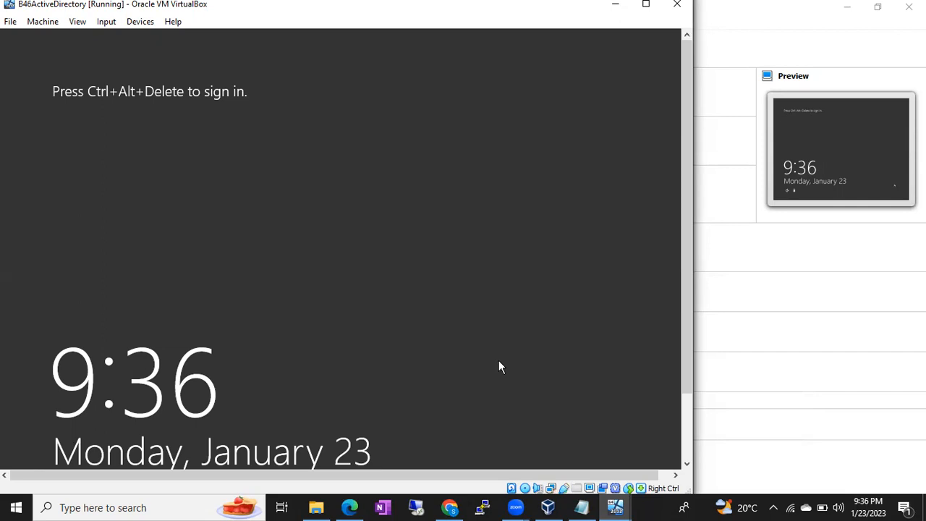
{"action": "key", "text": "ctrl+alt+Delete"}
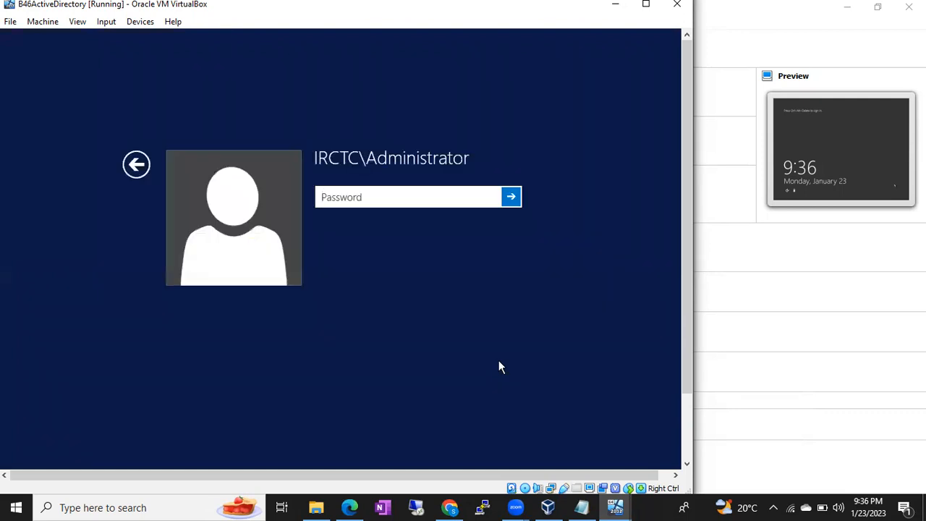
Sign in to B46ActiveDirectory with the Administrator password, retrying after an incorrect entry
{"action": "type", "text": "•••••••••••"}
{"action": "key", "text": "Return"}
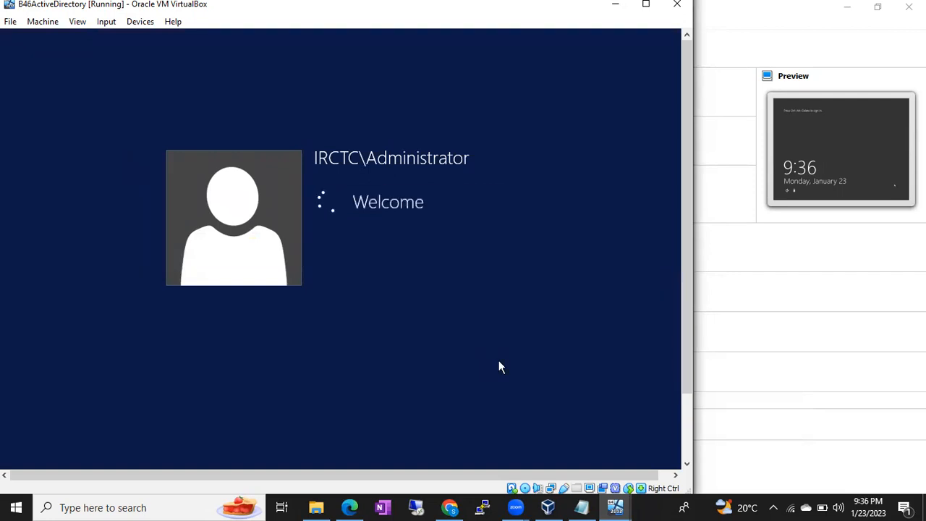
{"action": "key", "text": "Return"}
{"action": "type", "text": "•••••••••••••"}
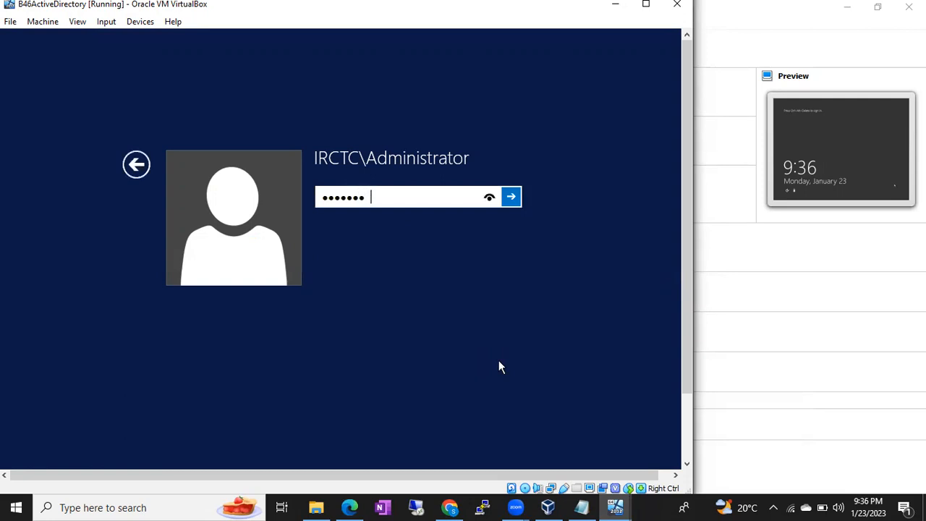
{"action": "key", "text": "Return"}
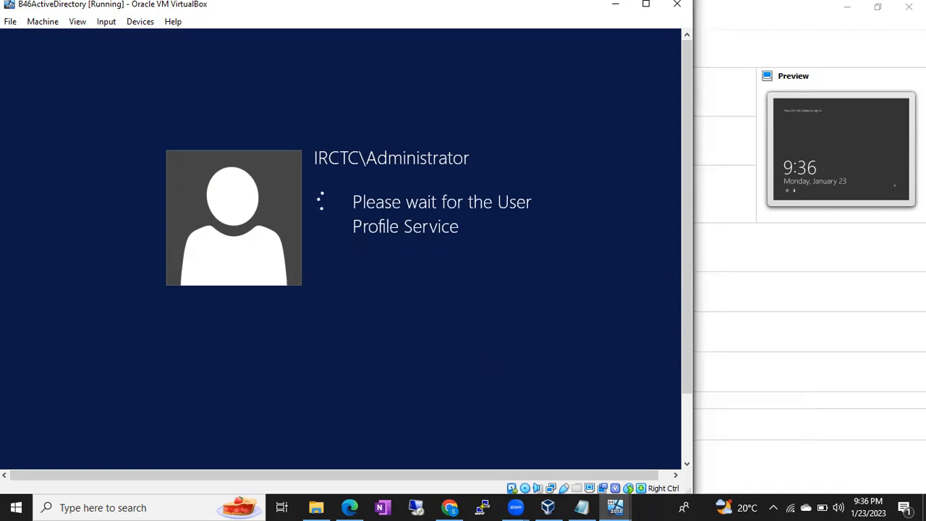
Switch to B46 IRCMUMDB01P and sign in with the domain Administrator password
{"action": "left_click", "coordinate": [619, 507]}
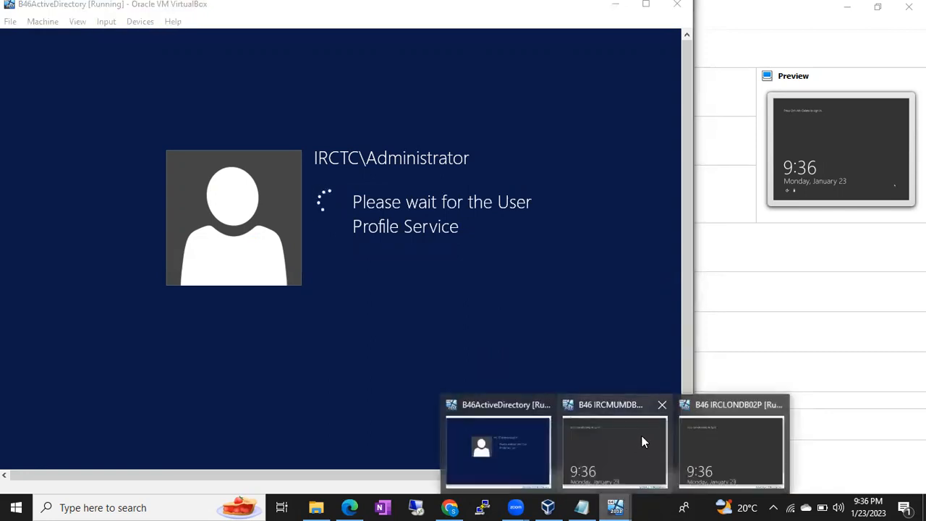
{"action": "left_click", "coordinate": [642, 436]}
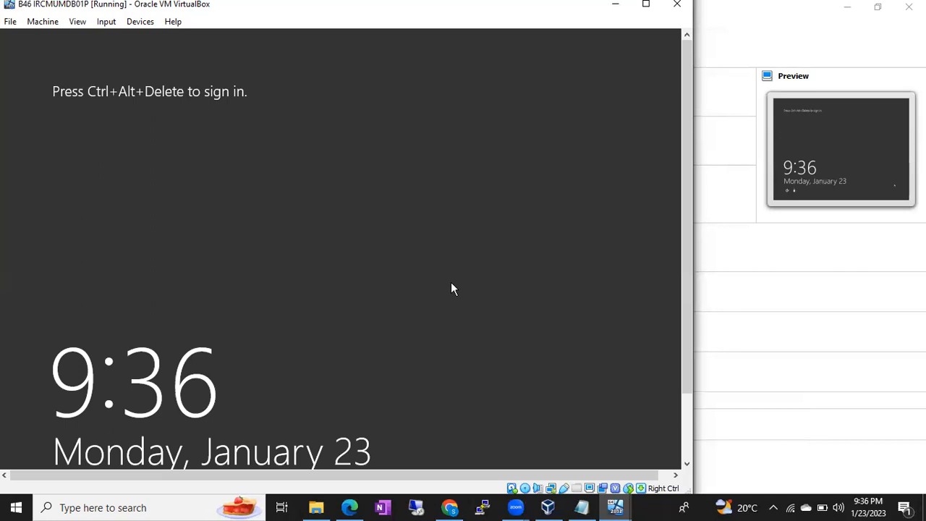
{"action": "key", "text": "ctrl+alt+Delete"}
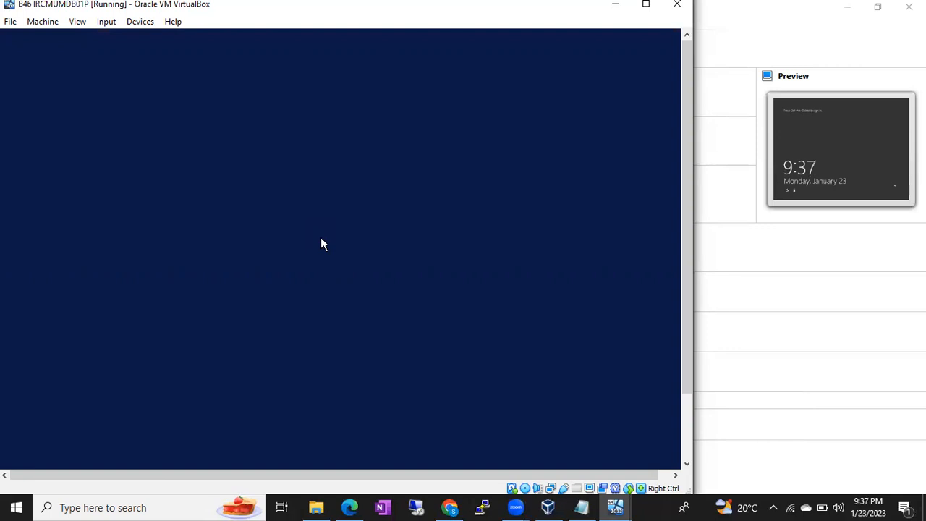
{"action": "type", "text": "••••••••••••••"}
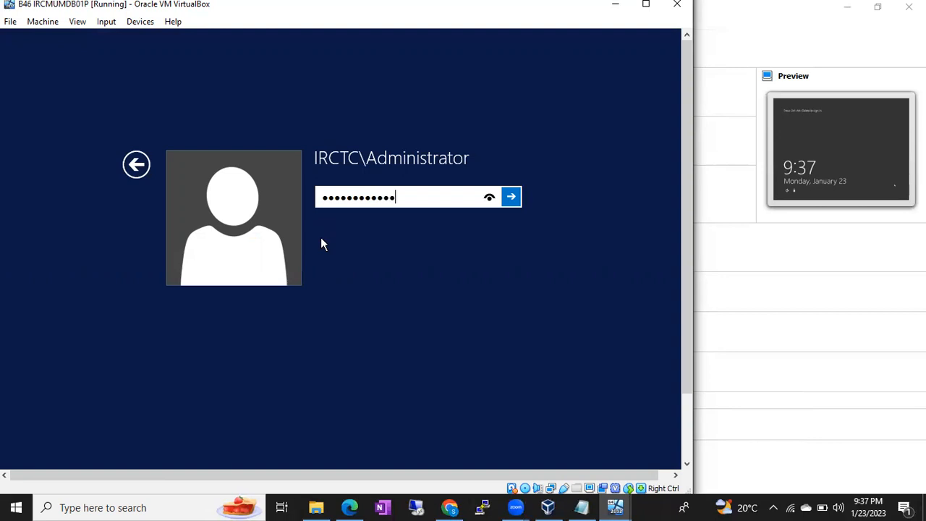
{"action": "key", "text": "Return"}
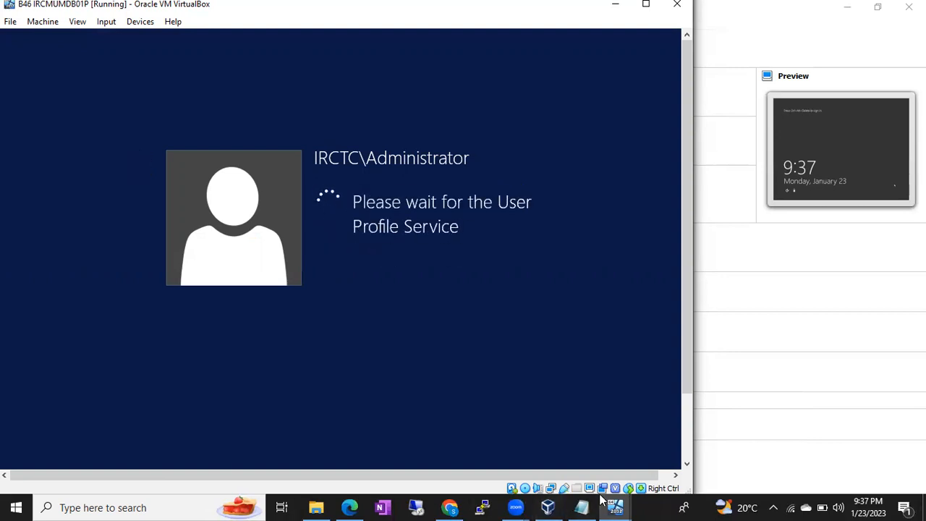
On the B46 IRCLONDB02P VM, sign in as Other user IRCTC\Administrator with the account password
{"action": "mouse_move", "coordinate": [615, 506]}
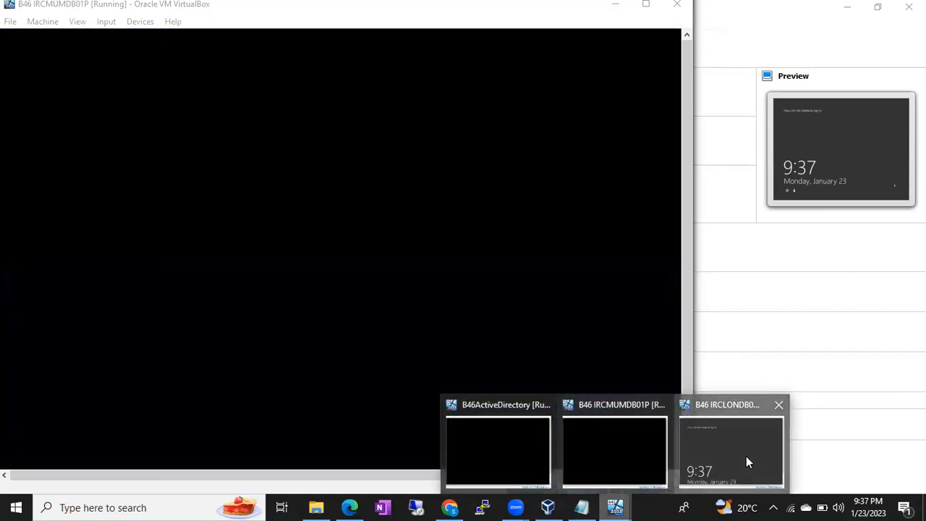
{"action": "left_click", "coordinate": [746, 456]}
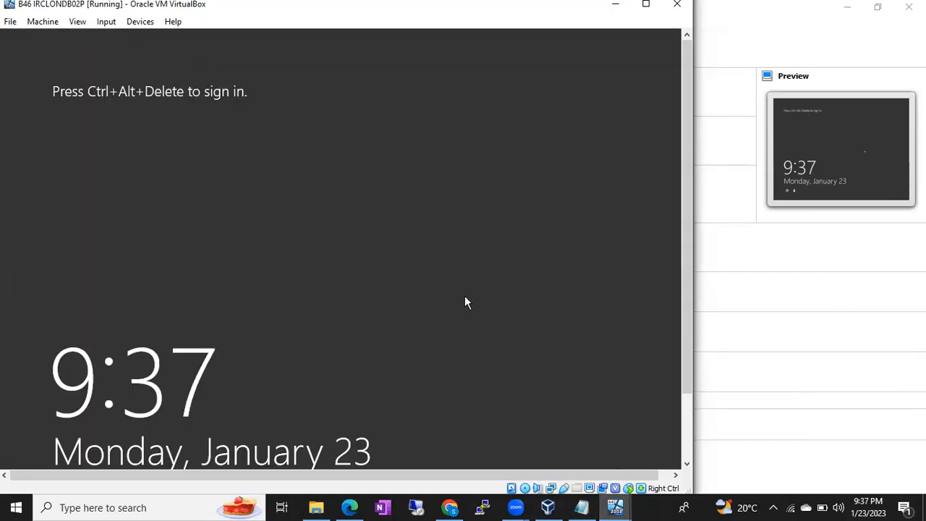
{"action": "key", "text": "ctrl+Delete"}
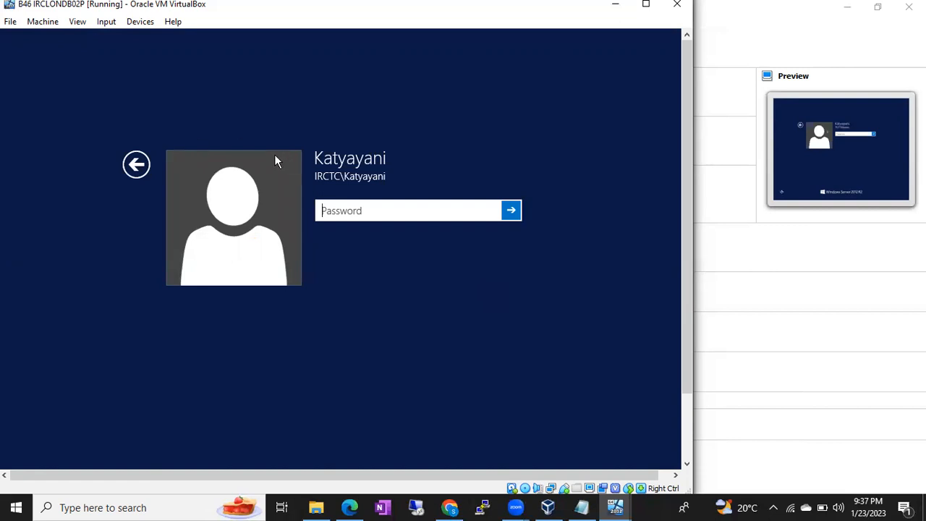
{"action": "left_click", "coordinate": [136, 164]}
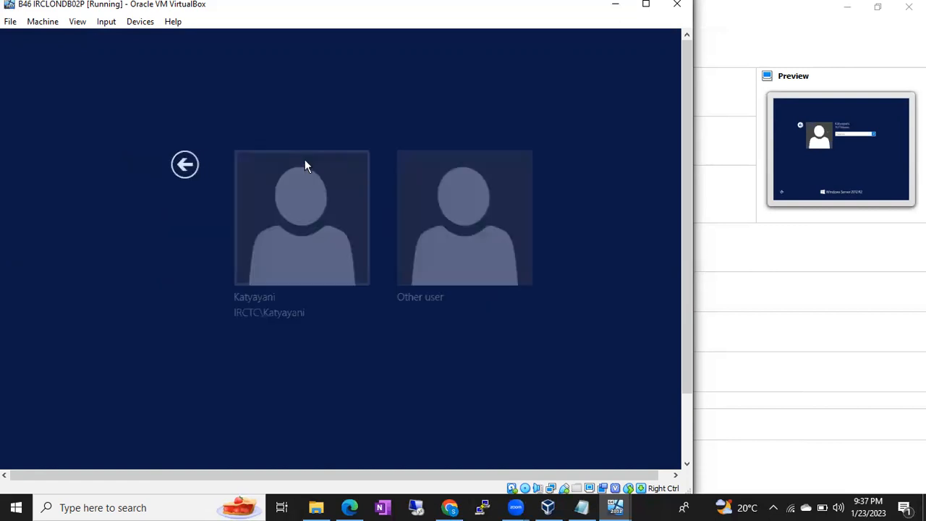
{"action": "left_click", "coordinate": [415, 242]}
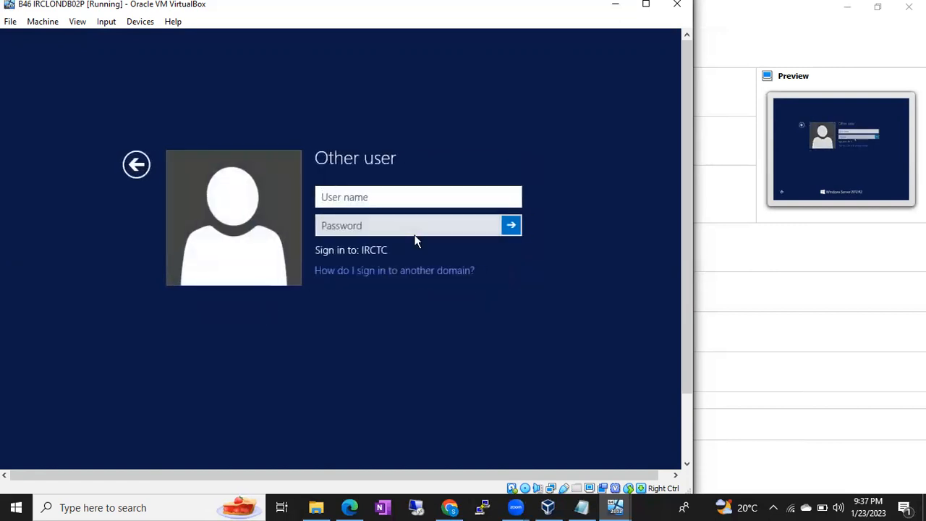
{"action": "type", "text": "IRCT"}
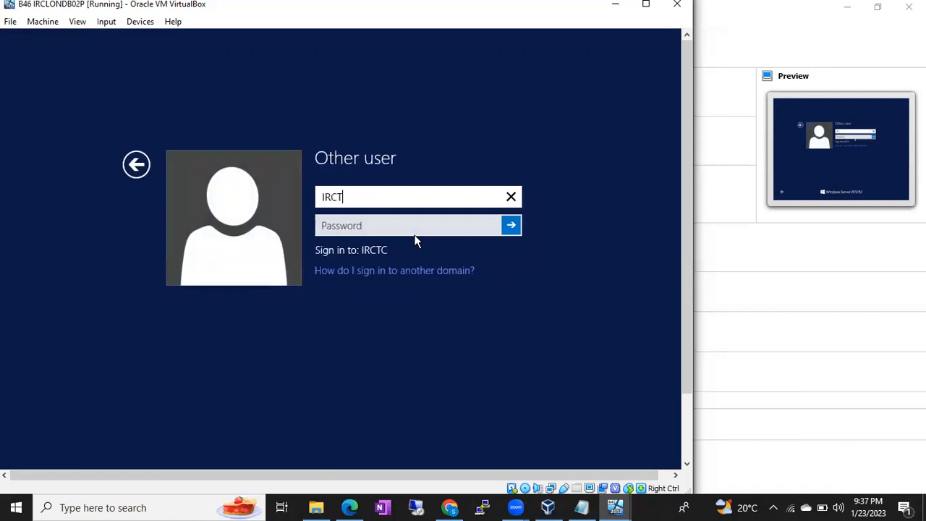
{"action": "type", "text": "C\\Administrator"}
{"action": "key", "text": "Tab"}
{"action": "type", "text": "•••••••••••••"}
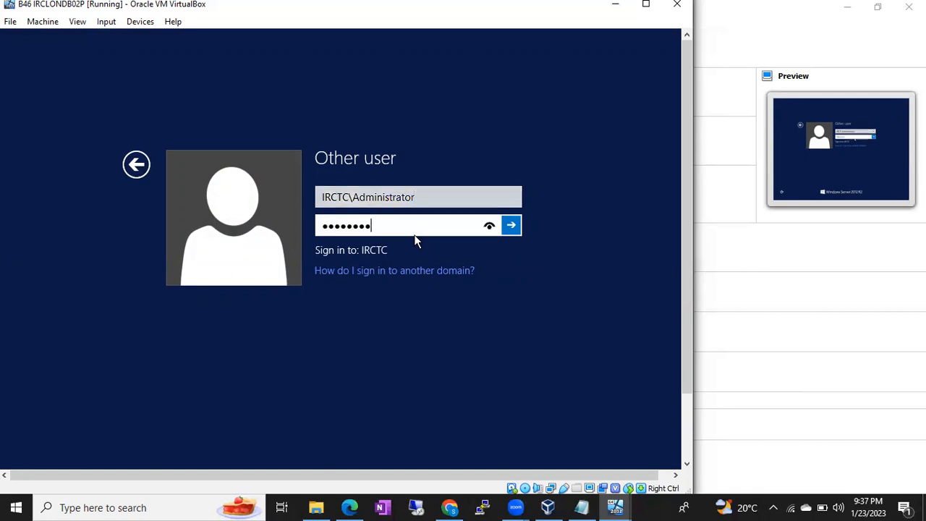
{"action": "key", "text": "Return"}
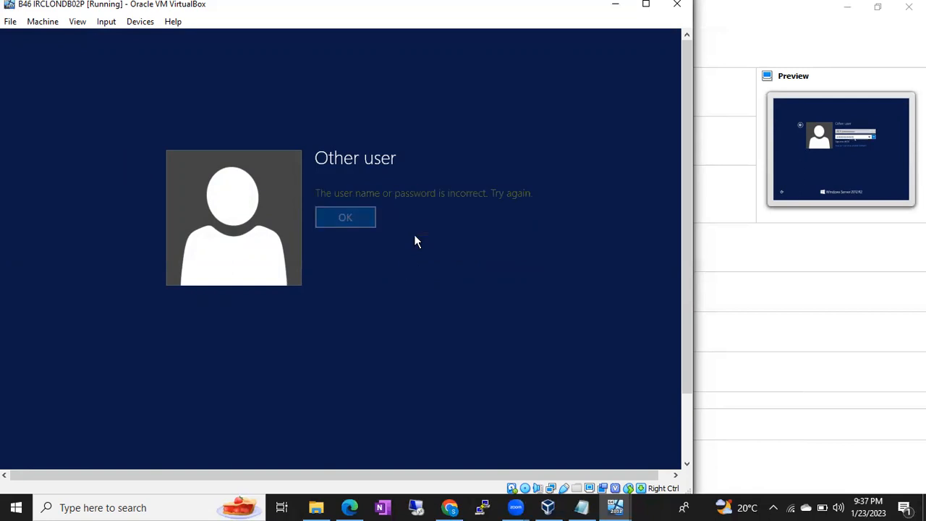
Dismiss the incorrect-password error and retry the password, which is rejected again
{"action": "left_click", "coordinate": [345, 218]}
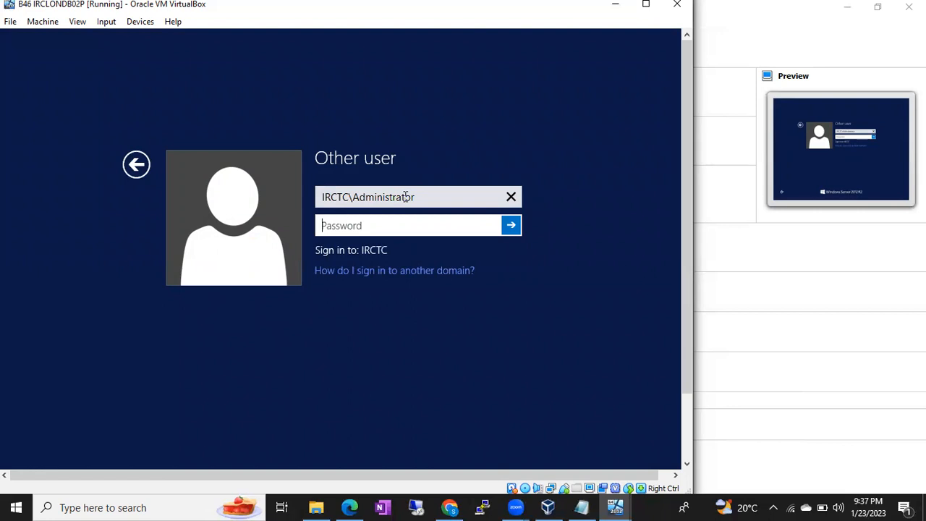
{"action": "type", "text": "••••••••••••"}
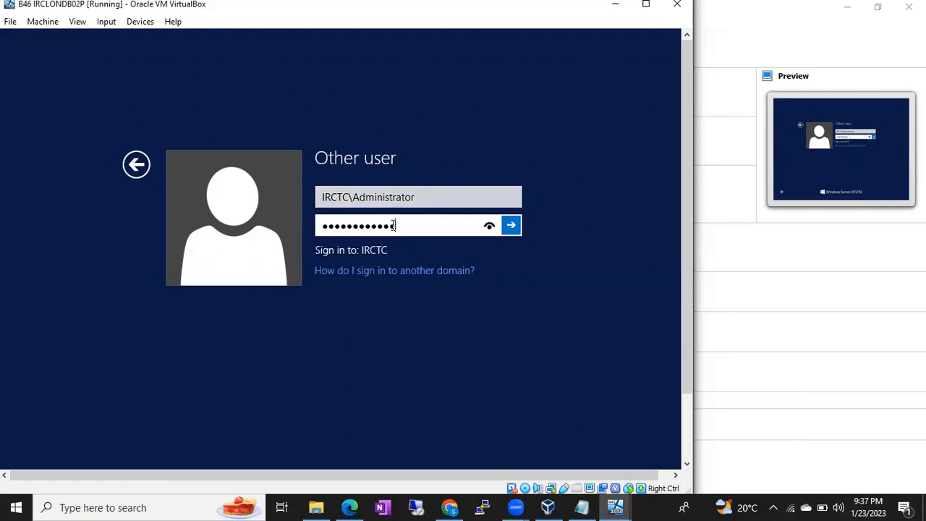
{"action": "key", "text": "Return"}
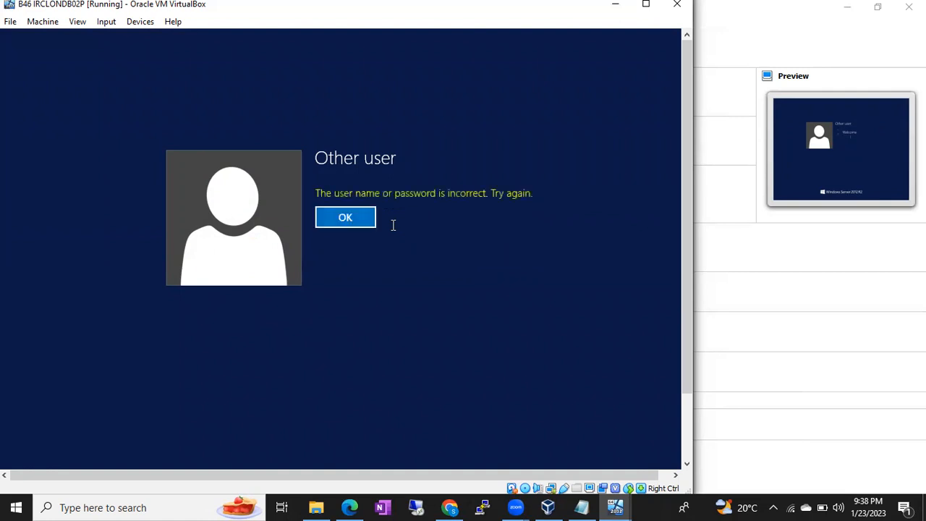
{"action": "left_click", "coordinate": [355, 225]}
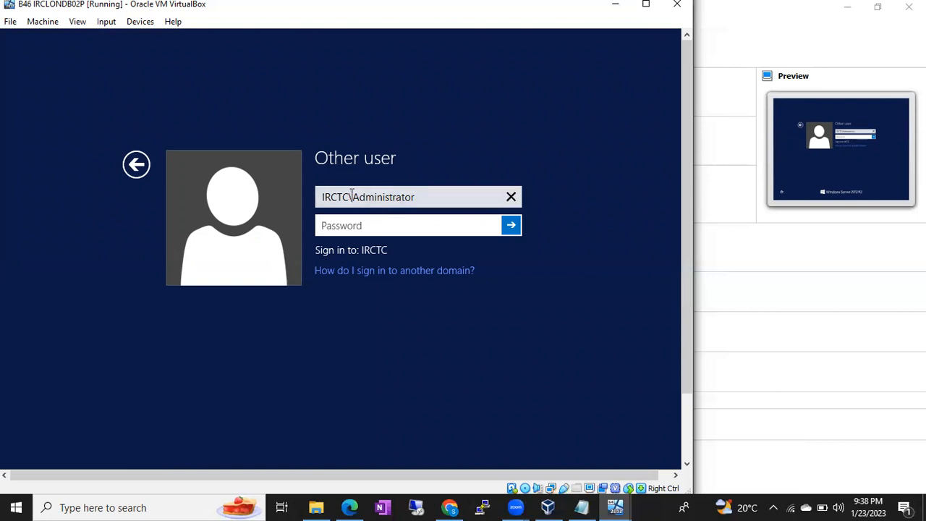
Remove the IRCTC domain prefix from the Other user name field
{"action": "left_click_drag", "start_coordinate": [351, 193], "coordinate": [284, 198]}
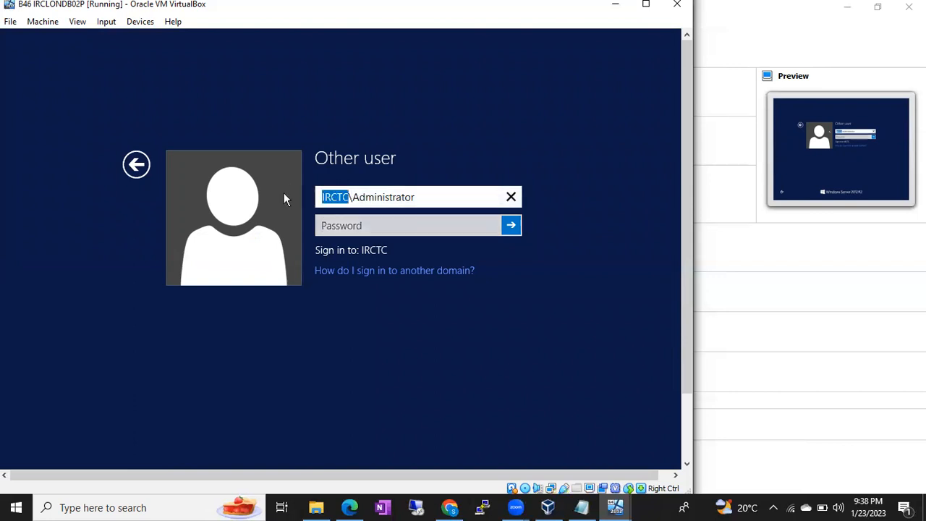
{"action": "key", "text": "Delete"}
{"action": "key", "text": "Delete"}
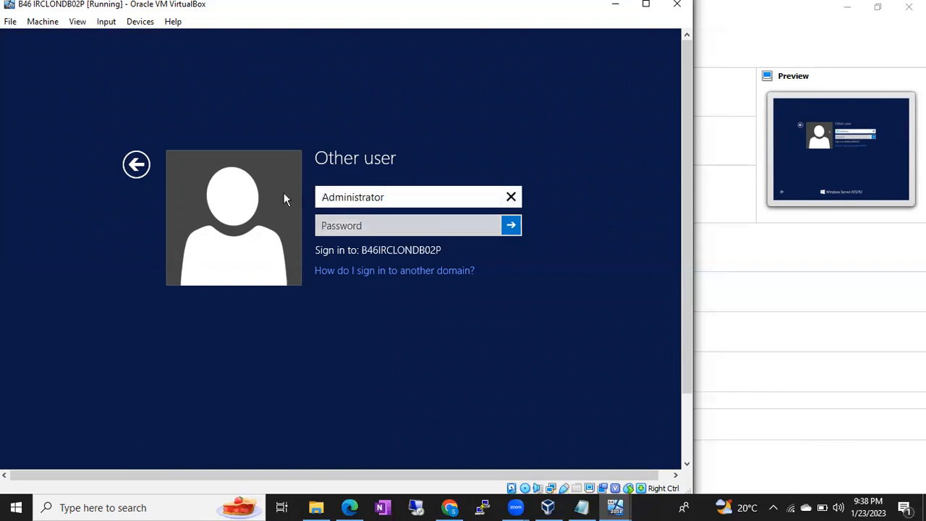
{"action": "left_click", "coordinate": [137, 164]}
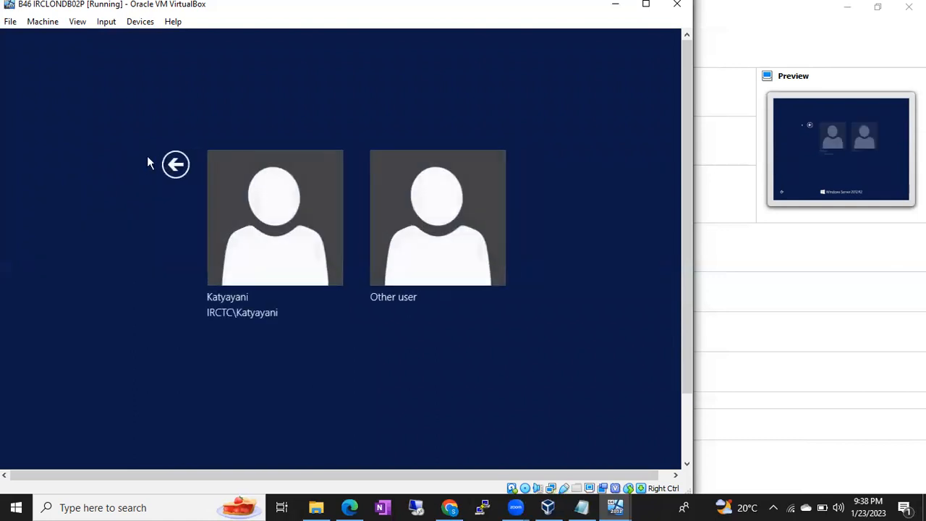
{"action": "left_click", "coordinate": [430, 224]}
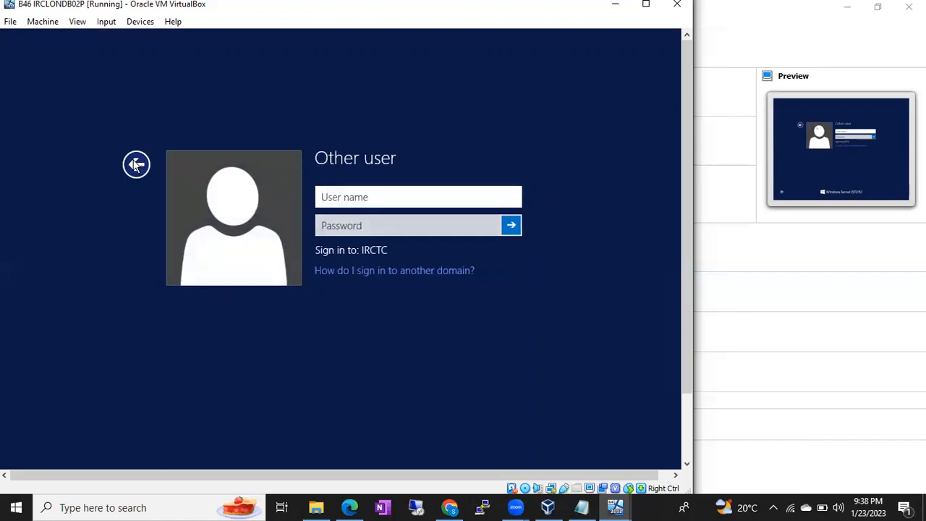
Choose the existing domain user tile and sign in with its password
{"action": "left_click", "coordinate": [136, 164]}
{"action": "left_click", "coordinate": [301, 252]}
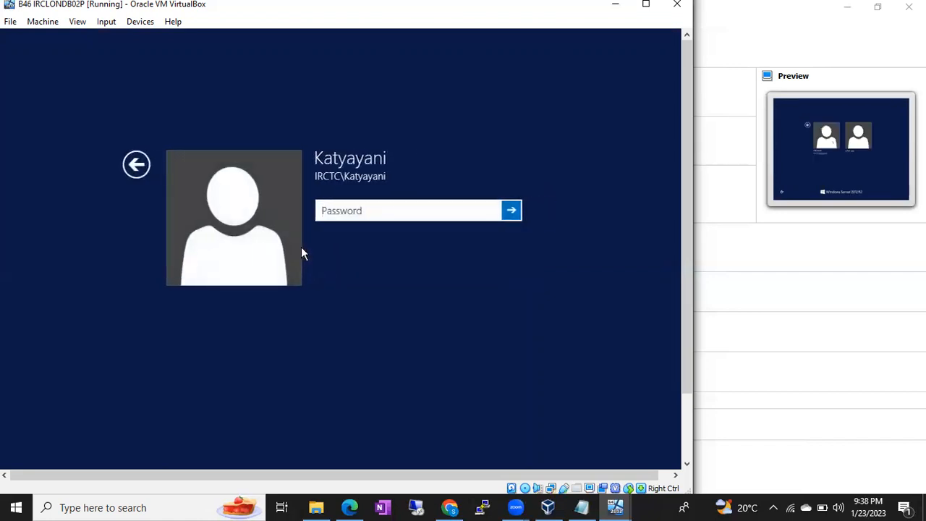
{"action": "type", "text": "••"}
{"action": "key", "text": "BackSpace"}
{"action": "key", "text": "BackSpace"}
{"action": "type", "text": "••••••••••••"}
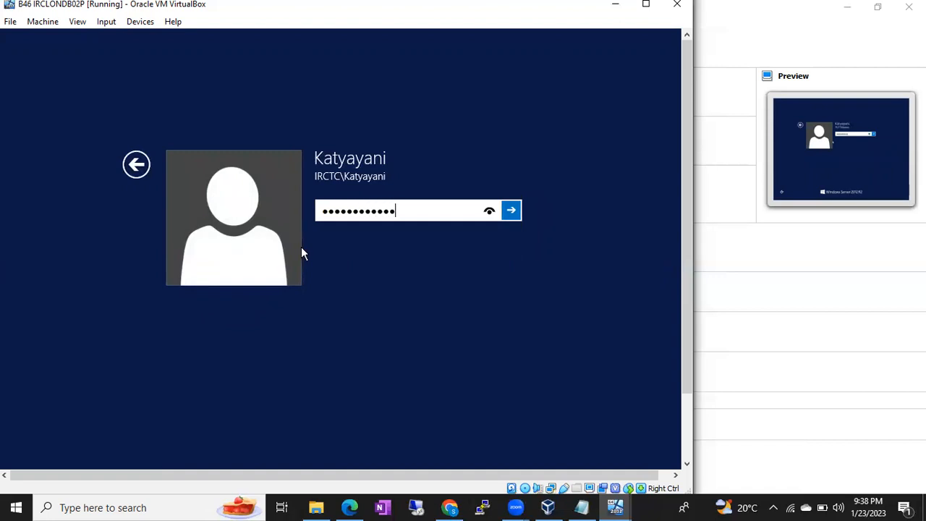
{"action": "key", "text": "Return"}
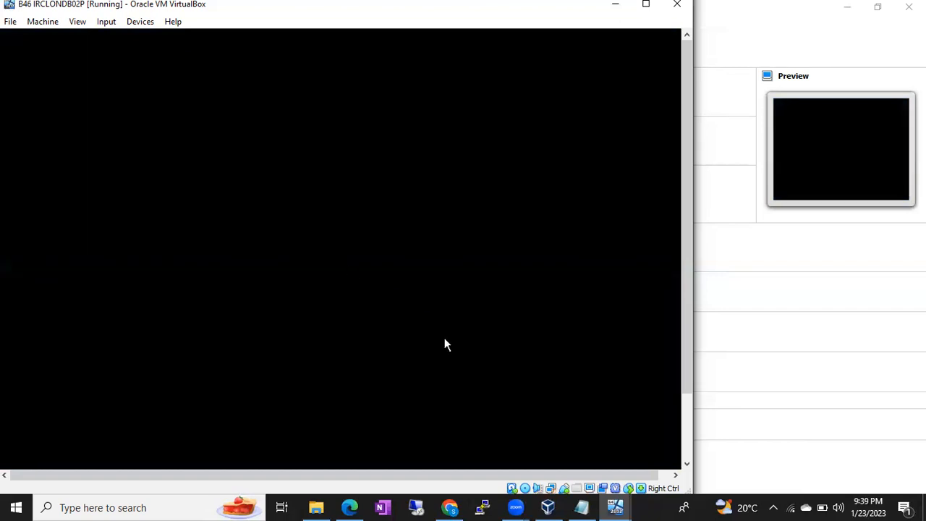
Move from B46ActiveDirectory to the B46 IRCMUMDB01P VM and minimize Server Manager
{"action": "left_click", "coordinate": [615, 506]}
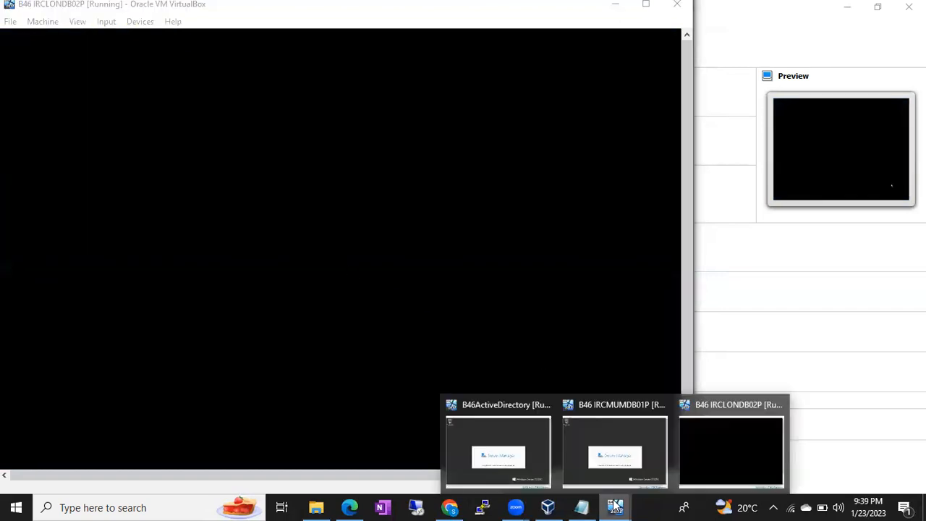
{"action": "left_click", "coordinate": [515, 447]}
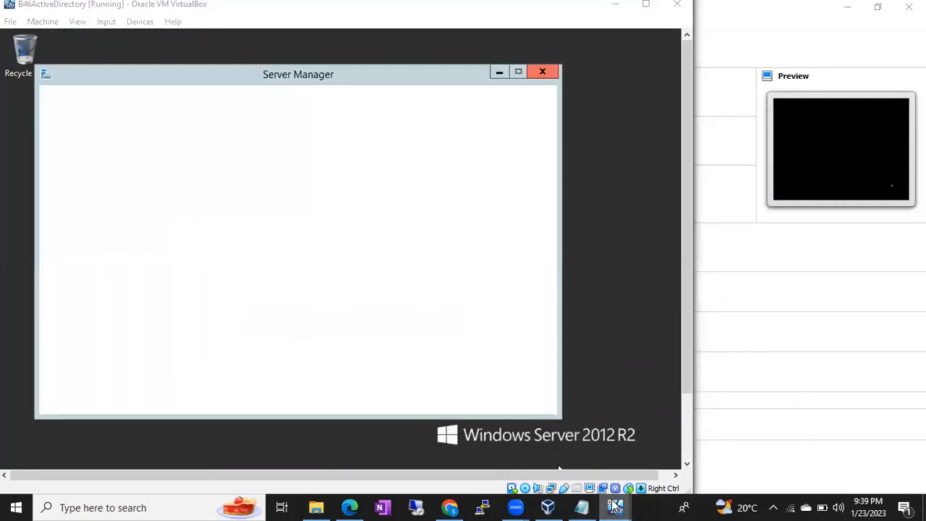
{"action": "mouse_move", "coordinate": [615, 506]}
{"action": "left_click", "coordinate": [606, 463]}
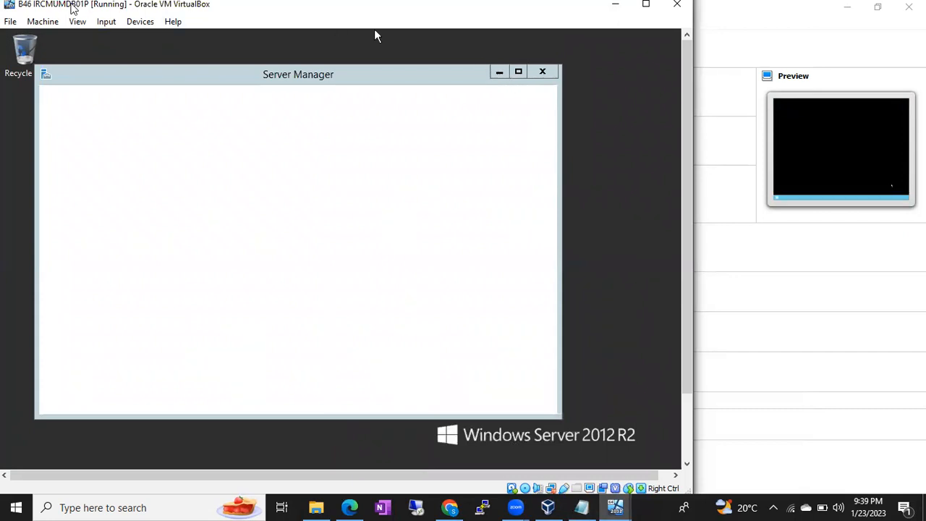
{"action": "left_click", "coordinate": [499, 74]}
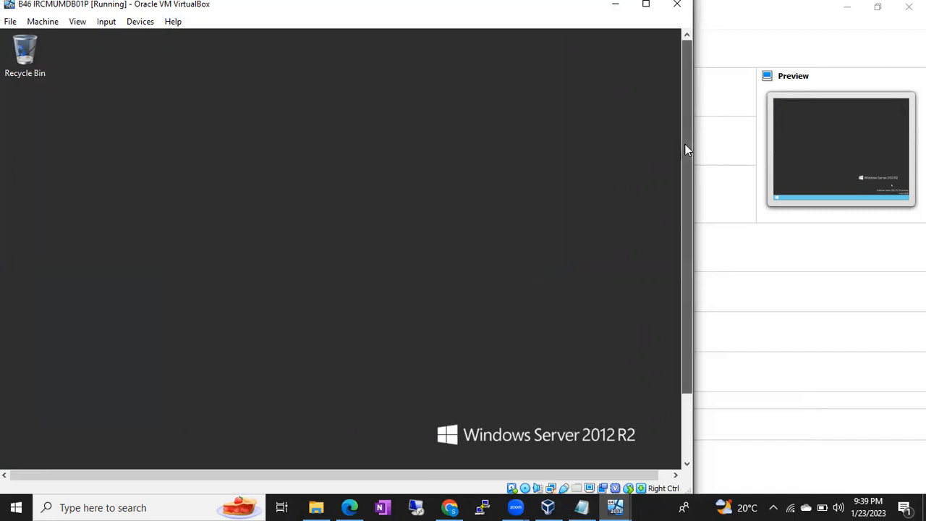
{"action": "left_click_drag", "start_coordinate": [685, 144], "coordinate": [695, 237]}
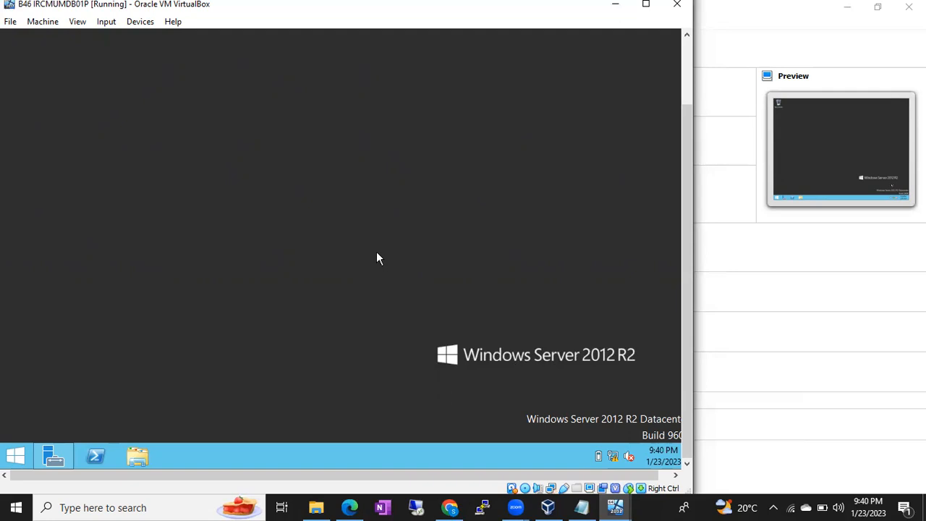
Search 'ssms' on the guest Start screen and launch SQL Server Management Studio 18
{"action": "left_click", "coordinate": [16, 456]}
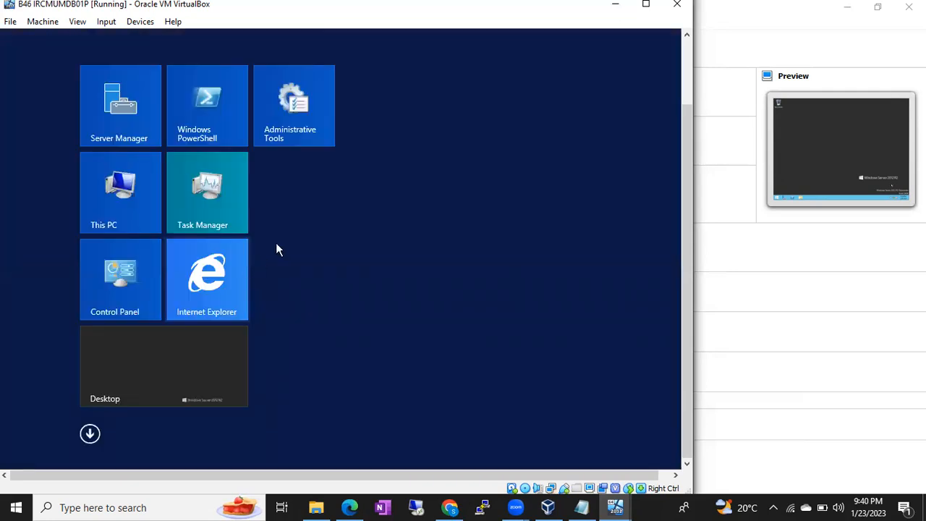
{"action": "left_click_drag", "start_coordinate": [684, 131], "coordinate": [684, 63]}
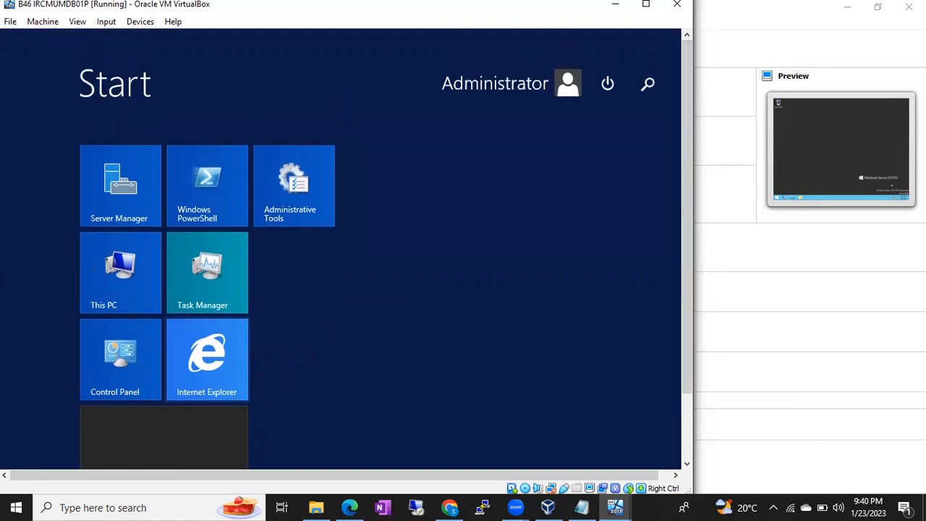
{"action": "type", "text": "ssms"}
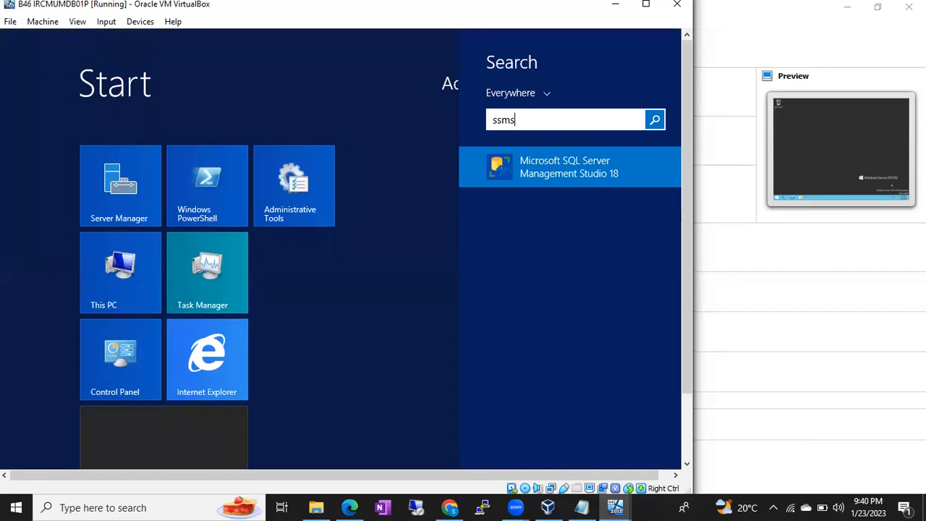
{"action": "left_click", "coordinate": [578, 175]}
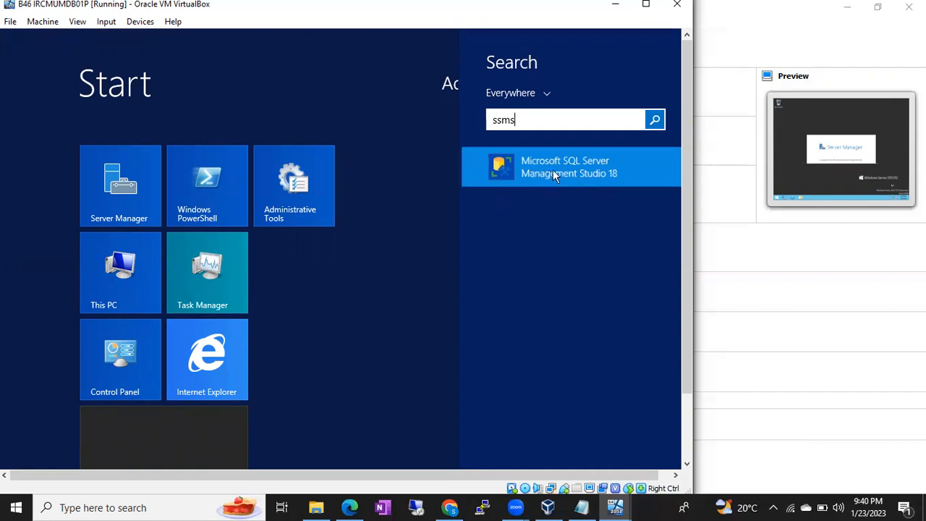
{"action": "left_click", "coordinate": [559, 167]}
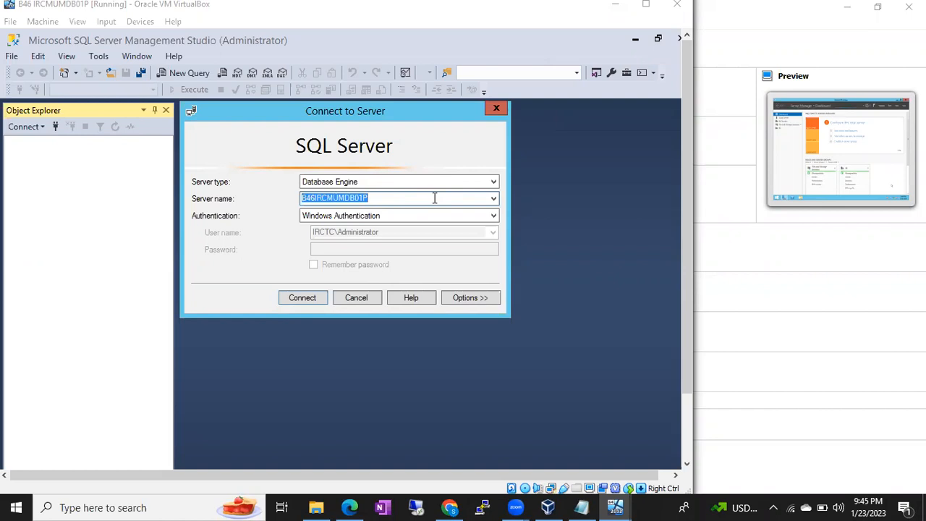
Connect to B46IRCMUMDB01P\B46IRCSQL01P and dismiss the resulting pipe error 233
{"action": "left_click", "coordinate": [492, 199]}
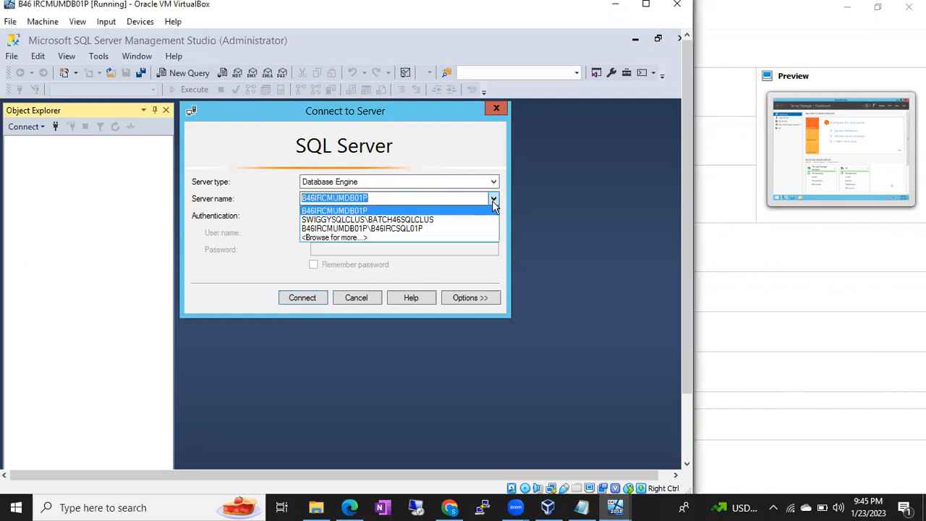
{"action": "left_click", "coordinate": [430, 230]}
{"action": "left_click", "coordinate": [318, 297]}
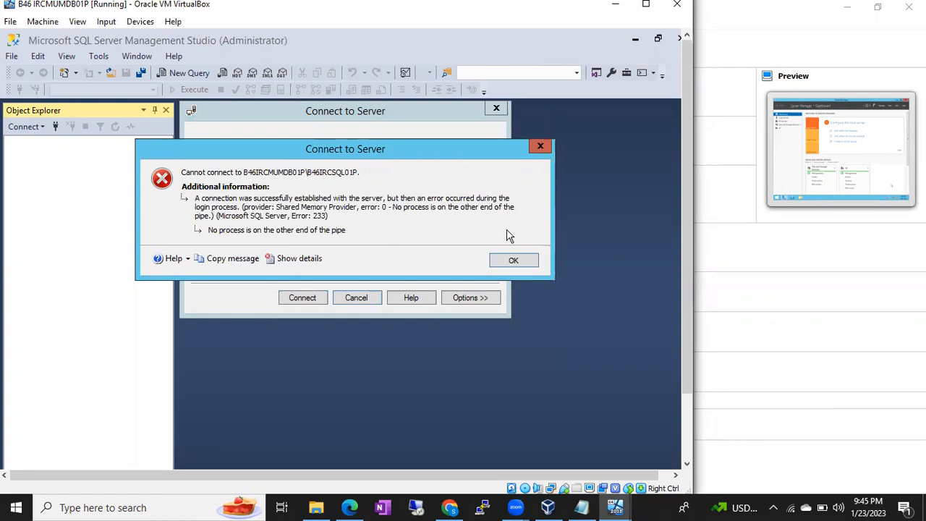
{"action": "left_click", "coordinate": [515, 261]}
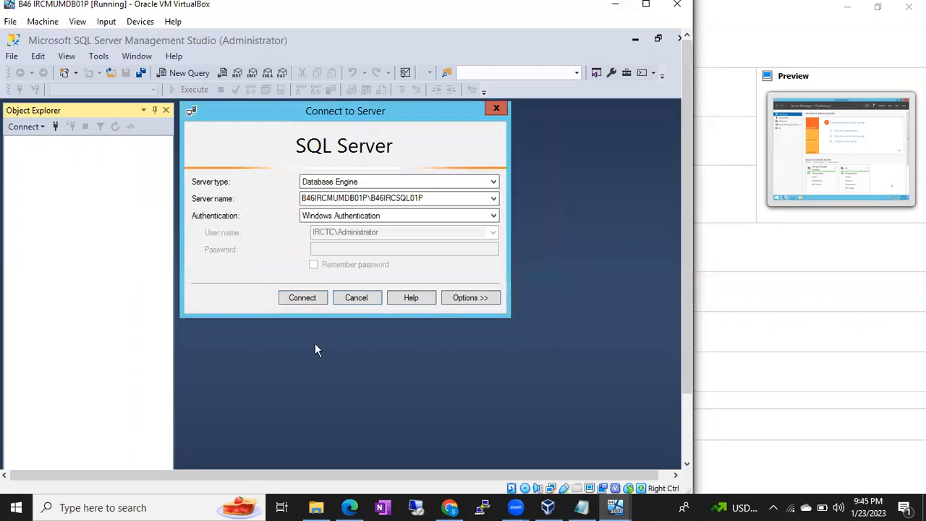
{"action": "left_click_drag", "start_coordinate": [685, 205], "coordinate": [690, 294]}
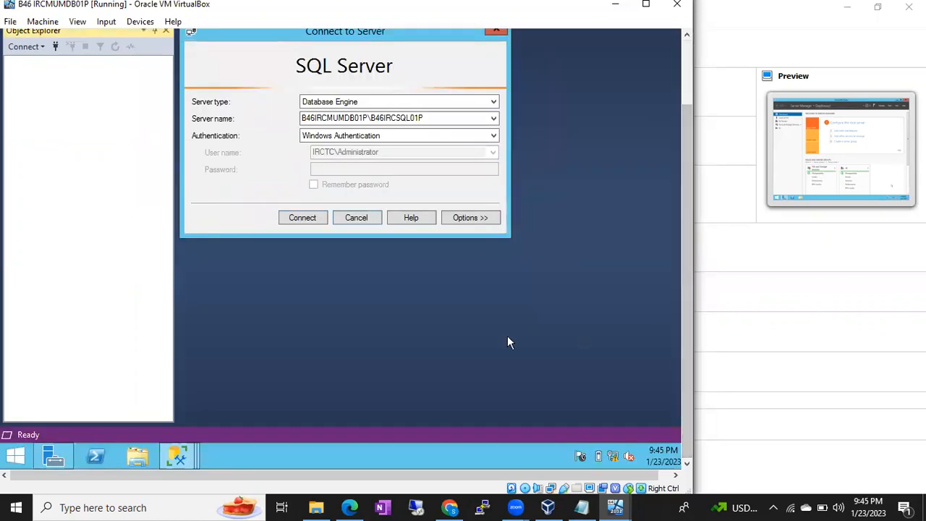
Search 'confi' on the guest Start screen and open SQL Server 2017 Configuration Manager
{"action": "key", "text": "super"}
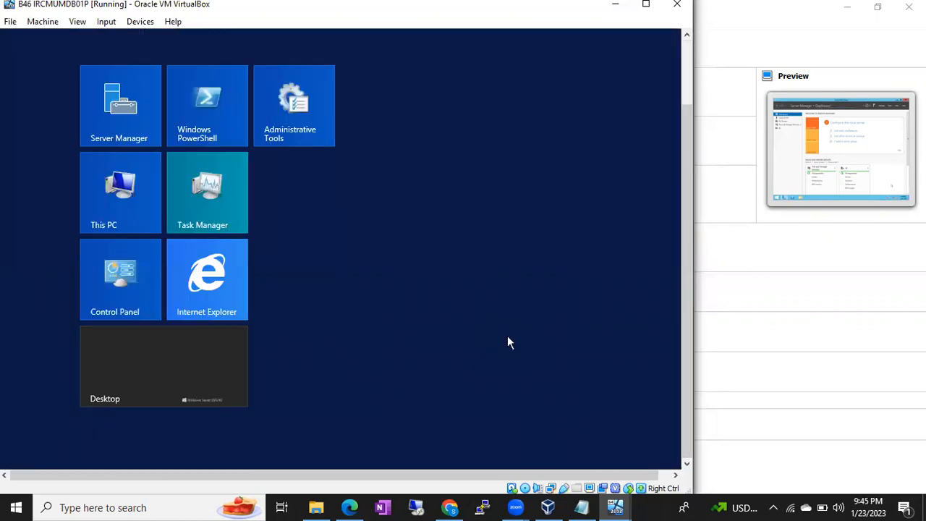
{"action": "type", "text": "co"}
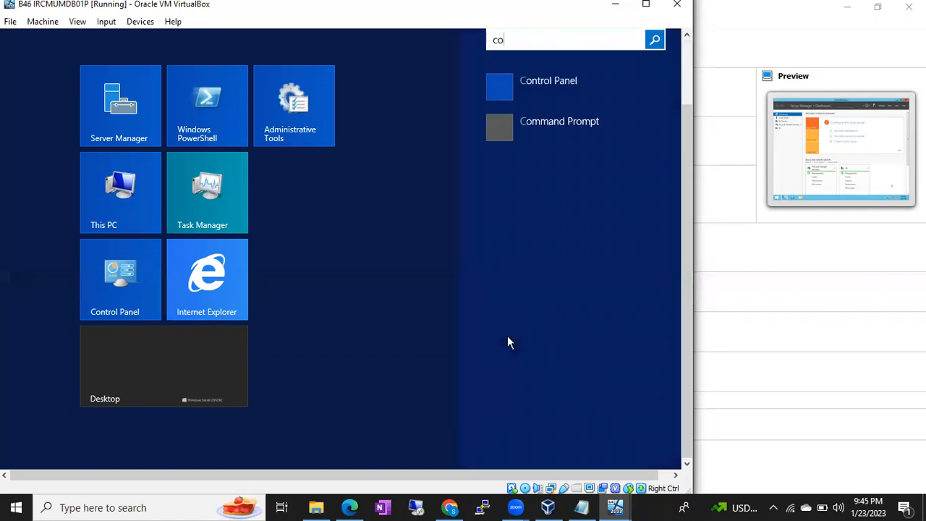
{"action": "type", "text": "nfiguration"}
{"action": "left_click_drag", "start_coordinate": [685, 126], "coordinate": [685, 61]}
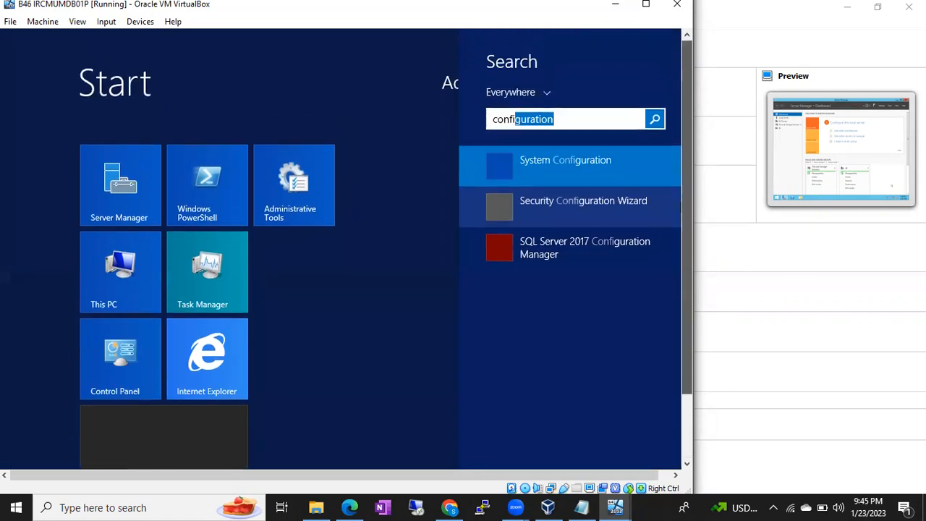
{"action": "left_click", "coordinate": [567, 249]}
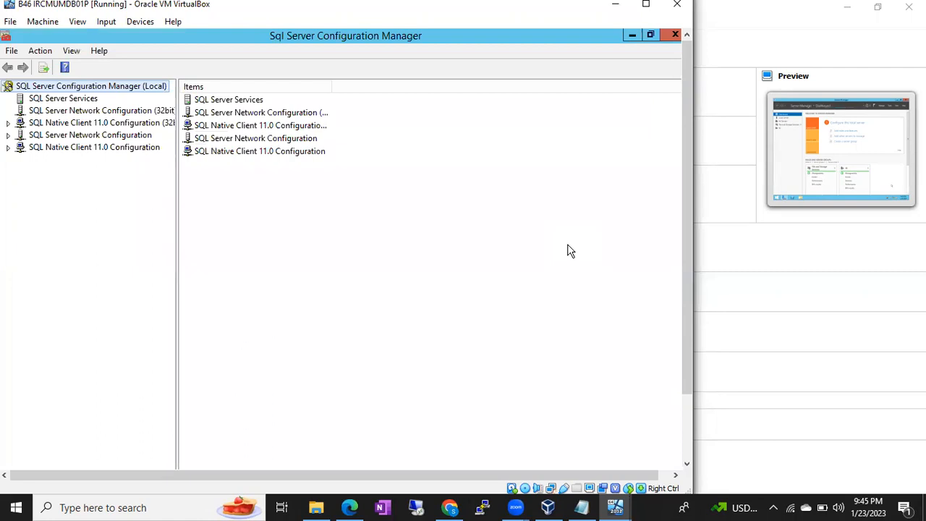
List SQL Server Services, widen the Name column, and open SQL Server (B46IRCSQL01P) properties
{"action": "left_click", "coordinate": [75, 100]}
{"action": "left_click", "coordinate": [236, 101]}
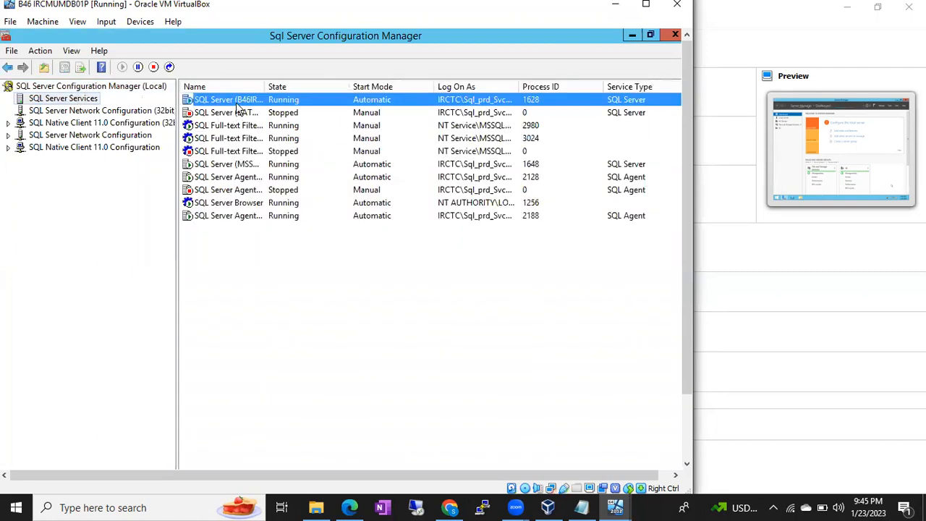
{"action": "left_click_drag", "start_coordinate": [265, 81], "coordinate": [335, 80]}
{"action": "left_click", "coordinate": [282, 116]}
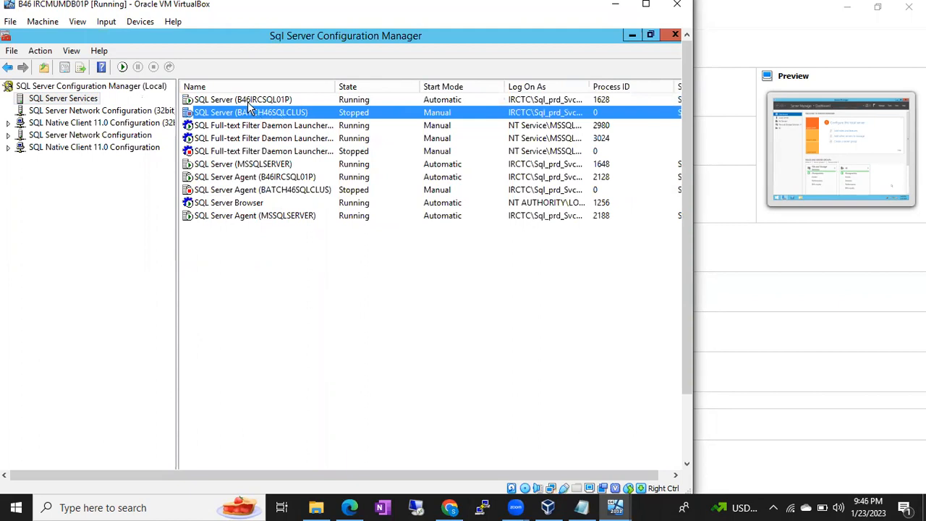
{"action": "double_click", "coordinate": [248, 103]}
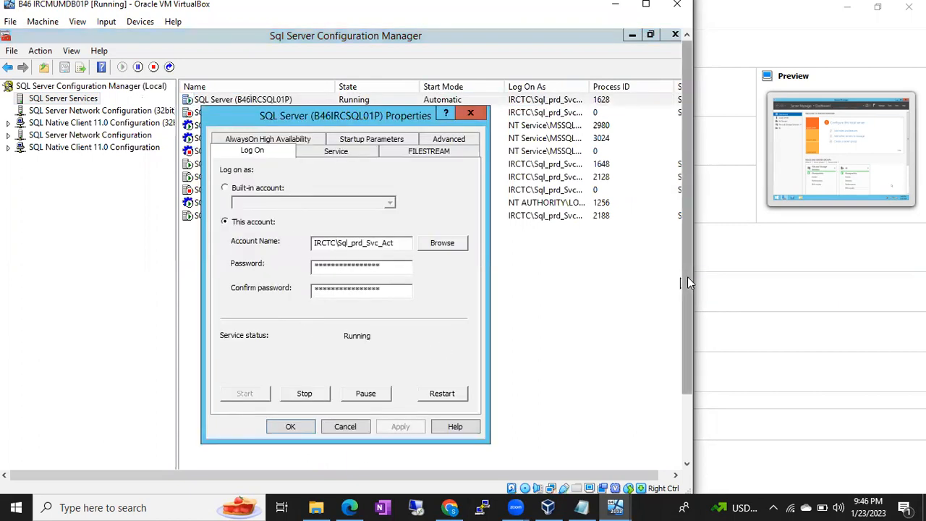
{"action": "left_click_drag", "start_coordinate": [687, 276], "coordinate": [687, 349]}
Check the SSMS Connect window, then restart the SQL Server (B46IRCSQL01P) service
{"action": "left_click", "coordinate": [176, 456]}
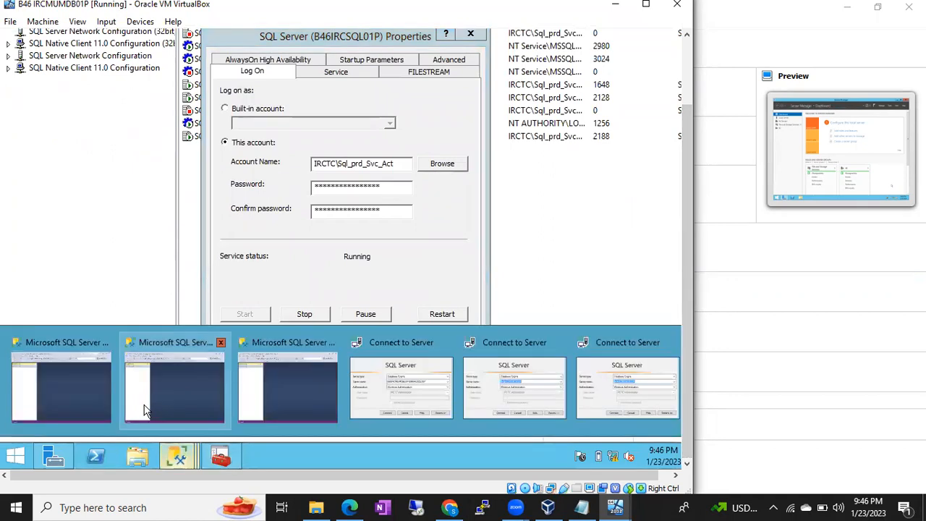
{"action": "left_click", "coordinate": [340, 358]}
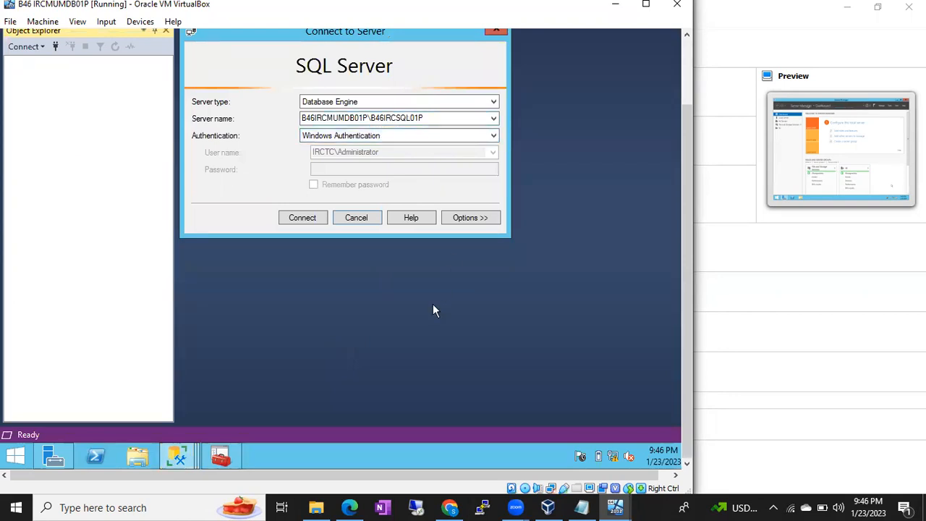
{"action": "left_click", "coordinate": [227, 455]}
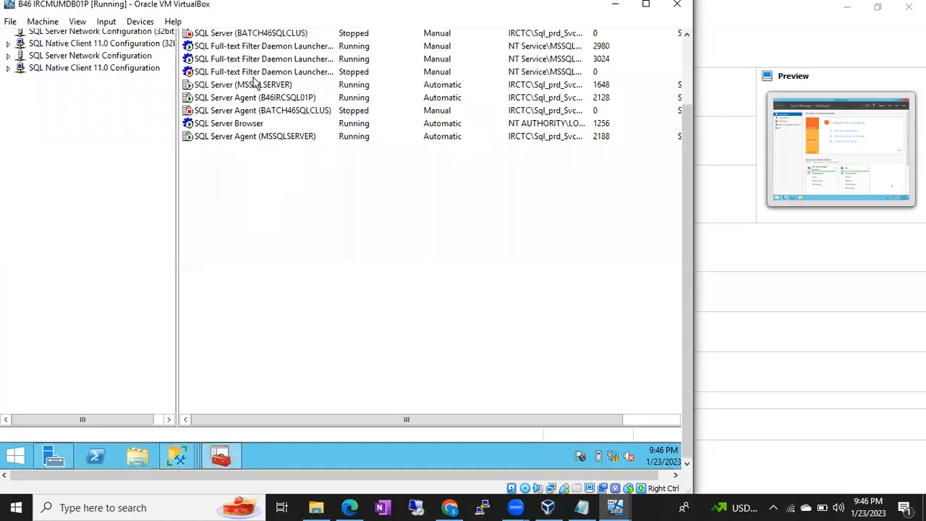
{"action": "left_click_drag", "start_coordinate": [685, 126], "coordinate": [686, 44]}
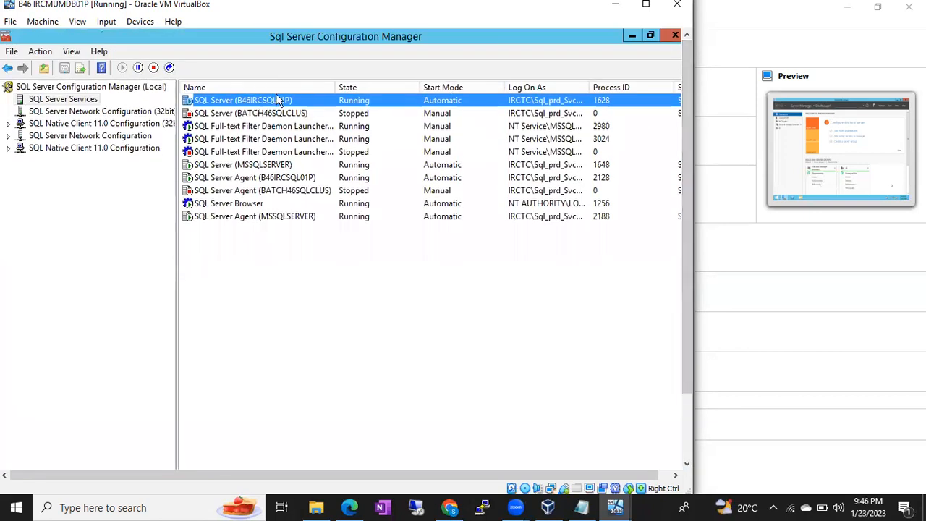
{"action": "left_click", "coordinate": [169, 67]}
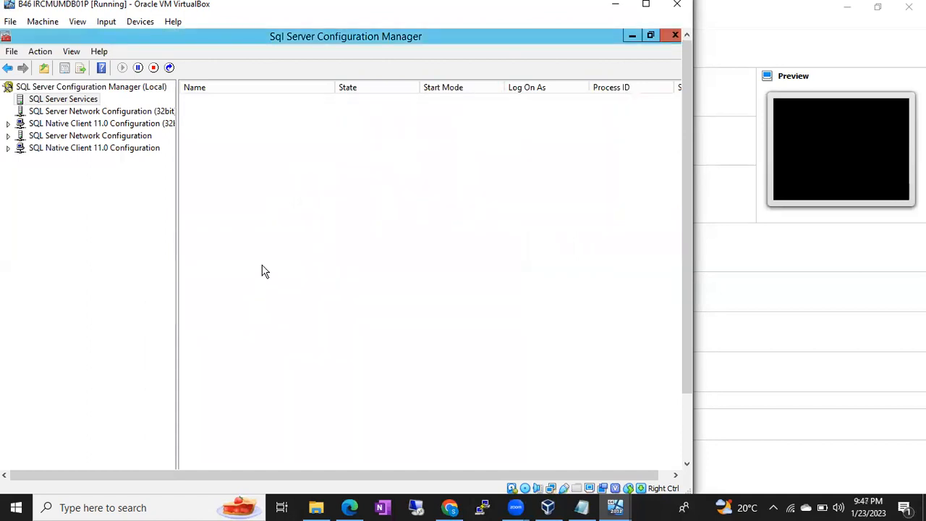
Refresh the SQL Server services list and close the SSMS Connect to Server dialog
{"action": "right_click", "coordinate": [286, 292]}
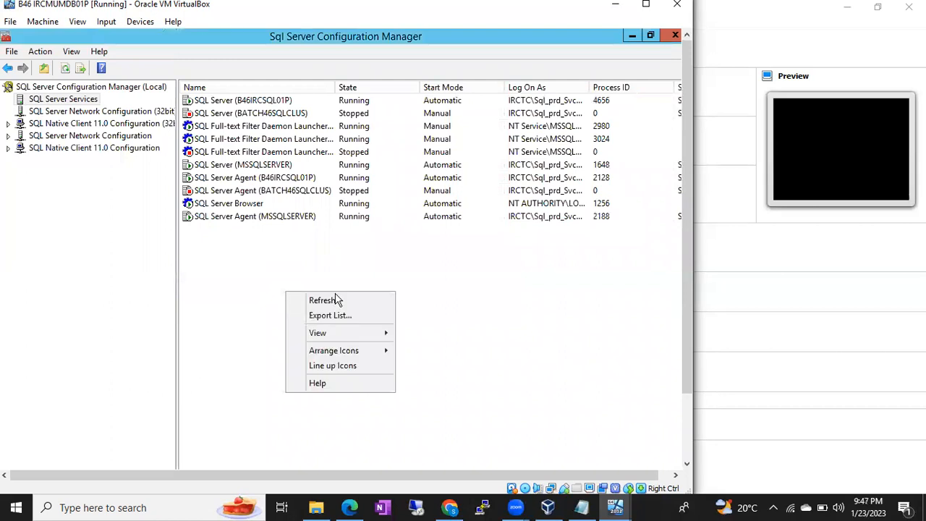
{"action": "left_click", "coordinate": [337, 302]}
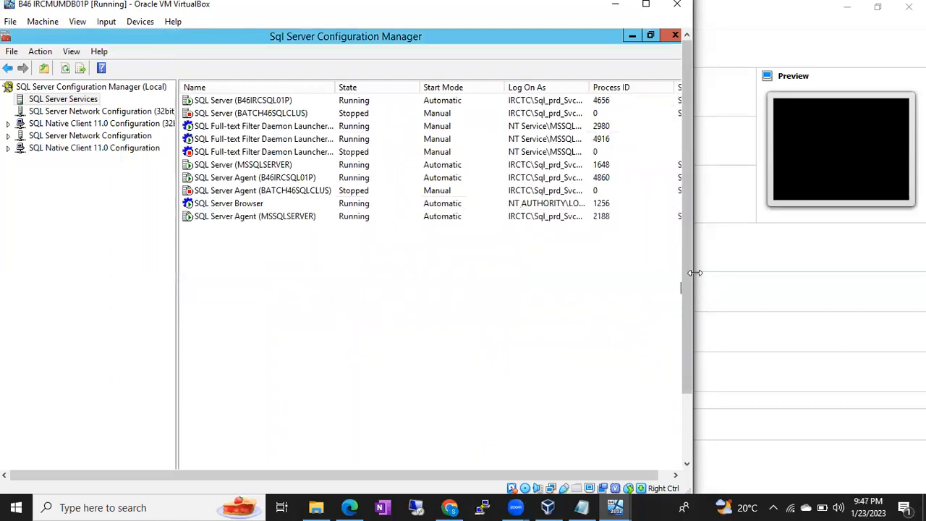
{"action": "scroll", "coordinate": [686, 264], "scroll_direction": "down", "scroll_amount": 3}
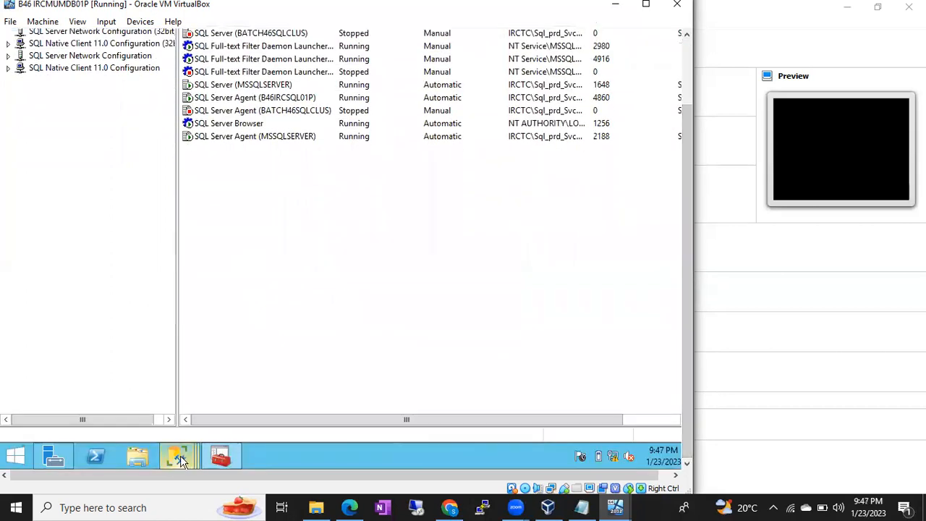
{"action": "mouse_move", "coordinate": [176, 455]}
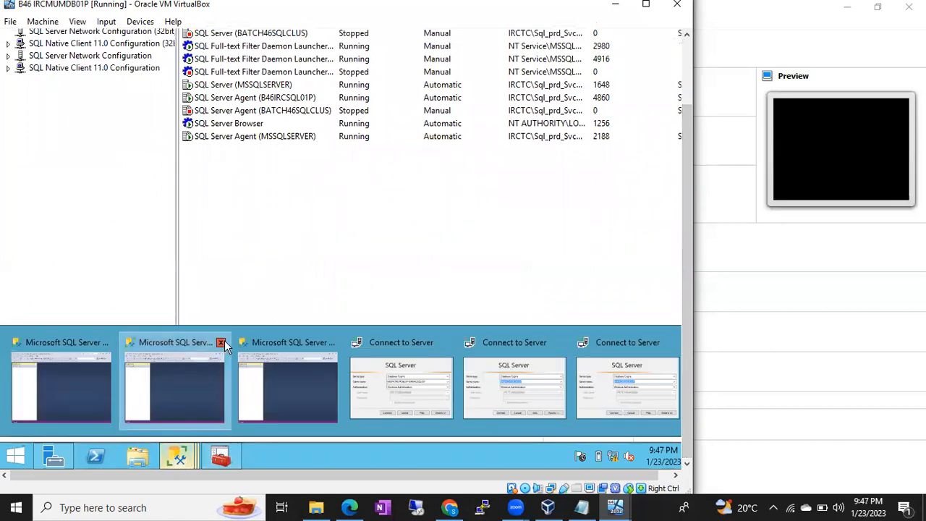
{"action": "left_click", "coordinate": [223, 348]}
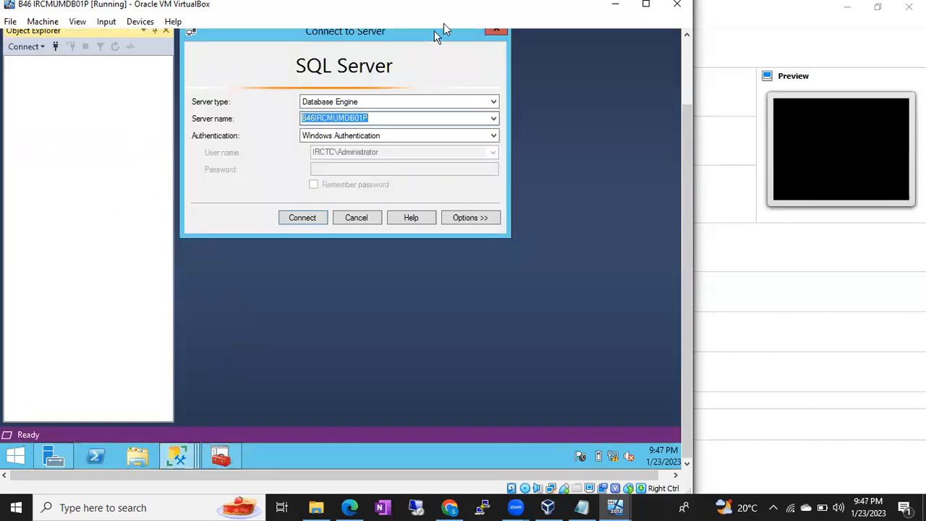
{"action": "left_click", "coordinate": [357, 219]}
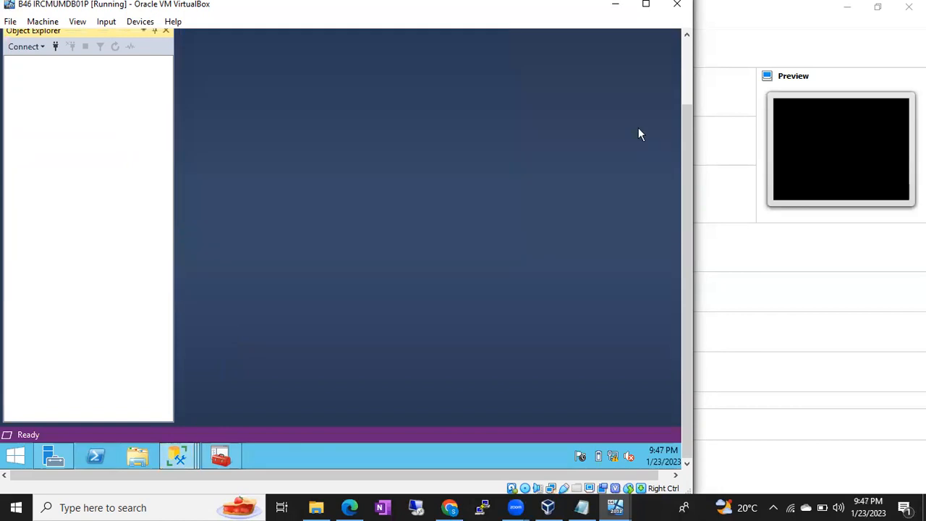
Retry connecting to B46IRCSQL01P, dismiss login error 18456, and cancel the dialog
{"action": "left_click_drag", "start_coordinate": [690, 129], "coordinate": [685, 45]}
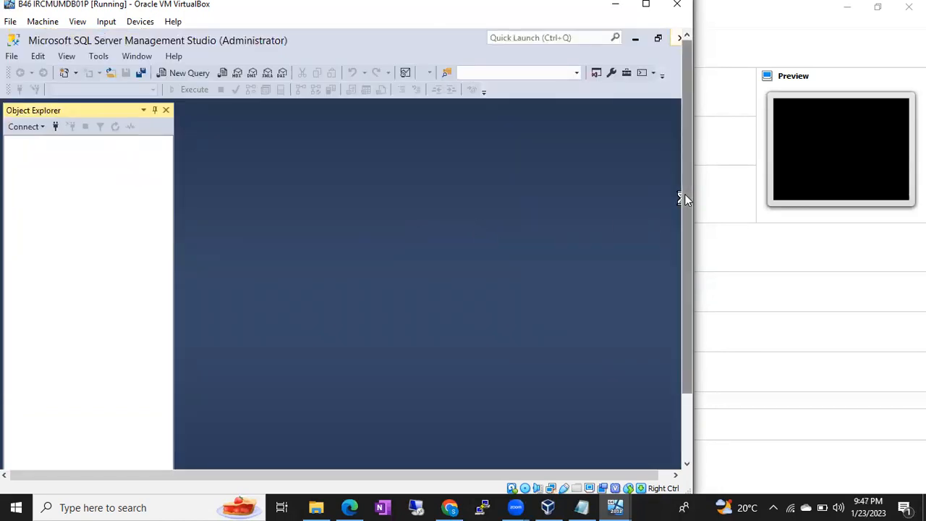
{"action": "scroll", "coordinate": [684, 194], "scroll_direction": "down", "scroll_amount": 3}
{"action": "mouse_move", "coordinate": [179, 457]}
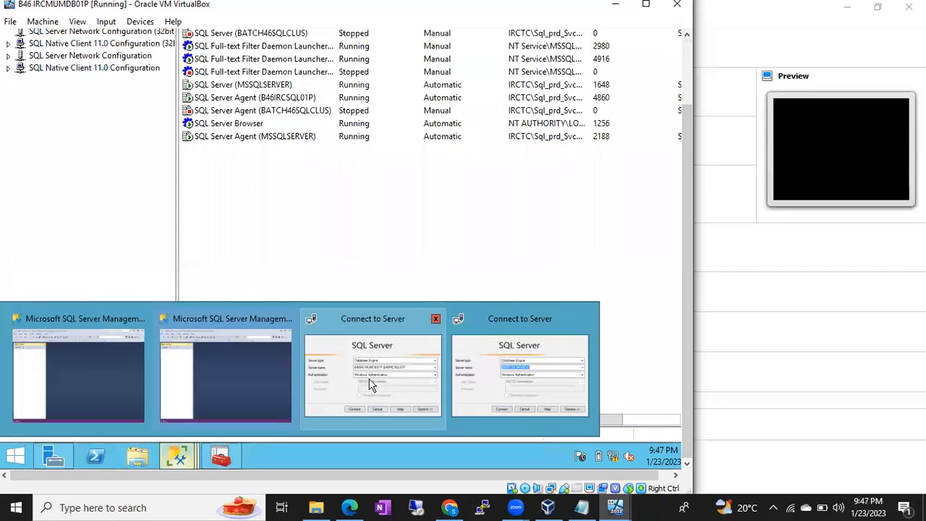
{"action": "left_click", "coordinate": [371, 385]}
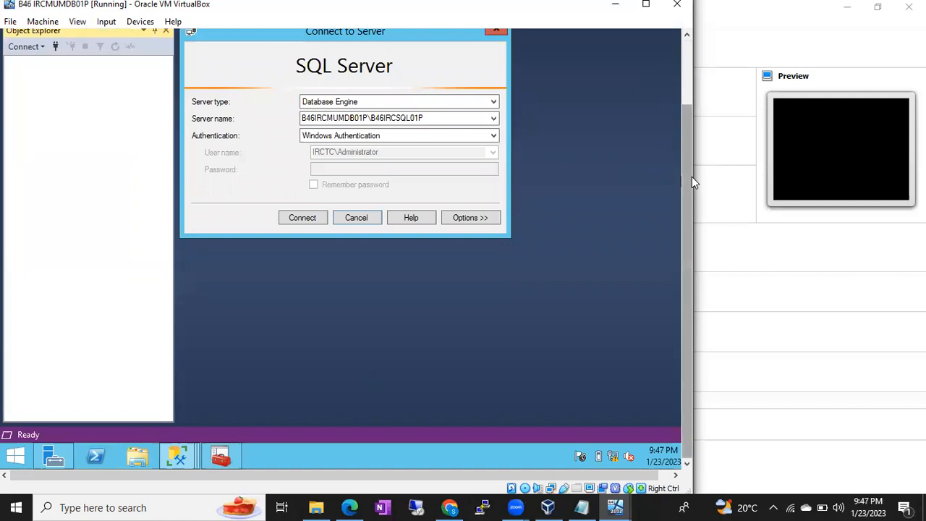
{"action": "left_click_drag", "start_coordinate": [691, 176], "coordinate": [684, 90]}
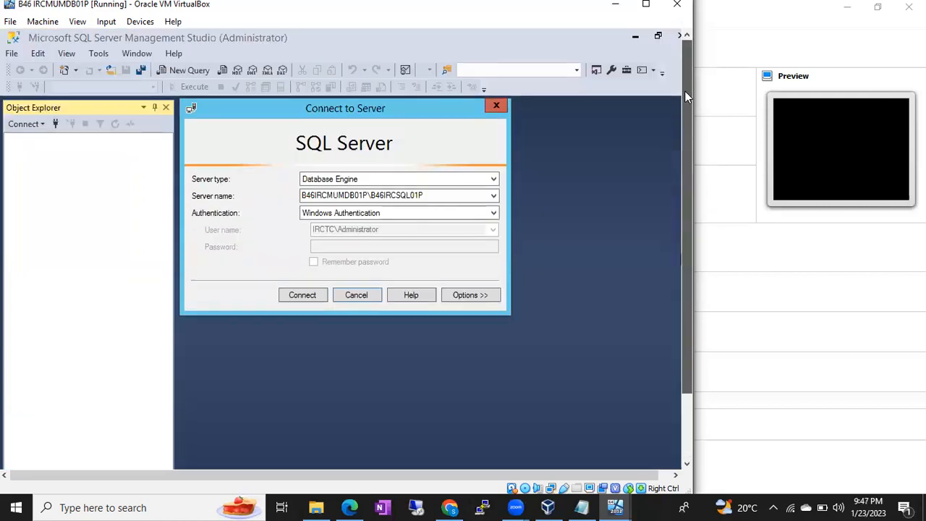
{"action": "left_click", "coordinate": [303, 299]}
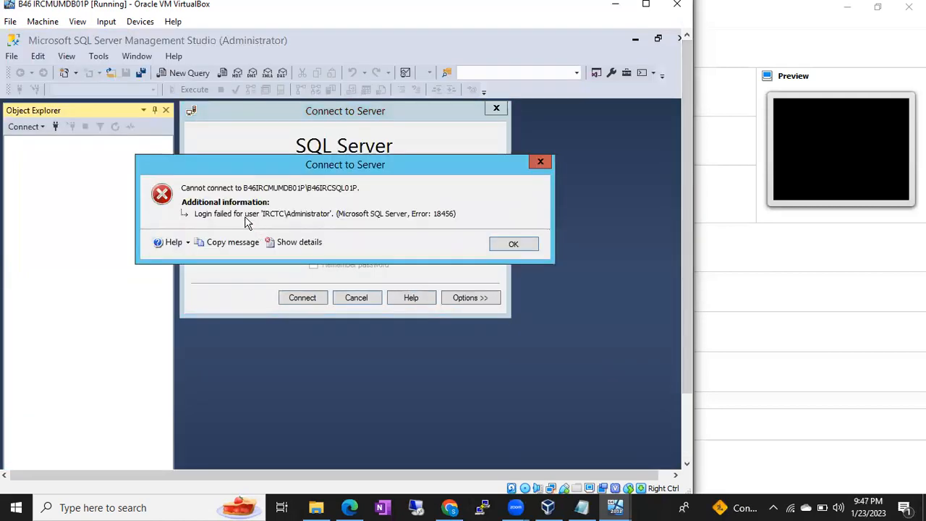
{"action": "left_click", "coordinate": [516, 243]}
{"action": "left_click", "coordinate": [357, 297]}
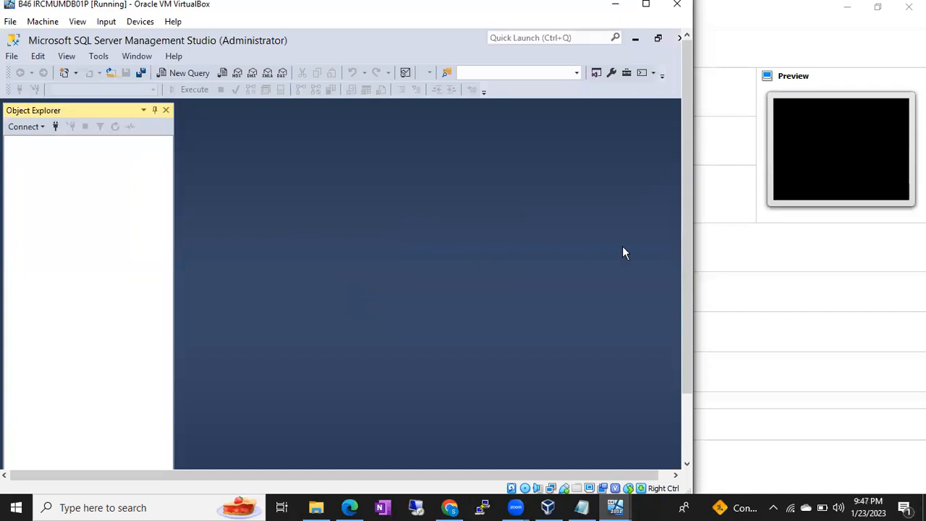
{"action": "scroll", "coordinate": [685, 231], "scroll_direction": "down", "scroll_amount": 3}
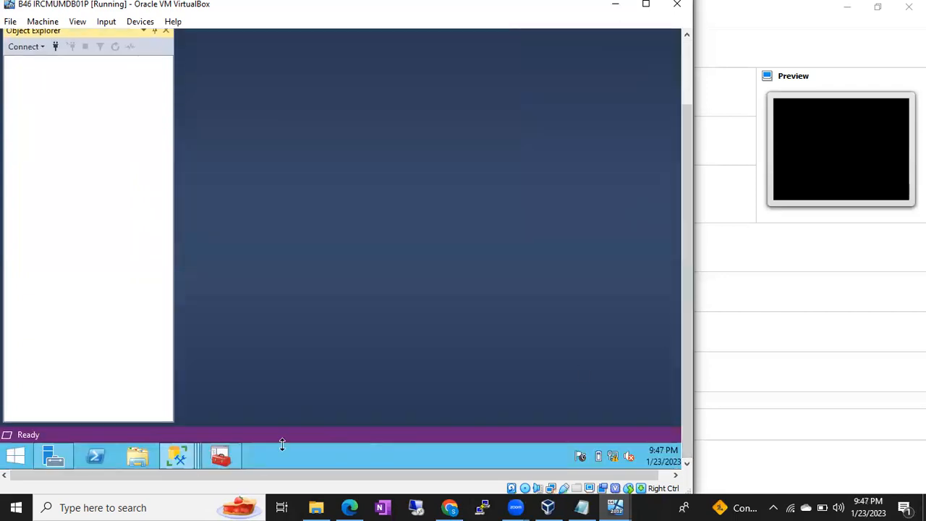
{"action": "mouse_move", "coordinate": [182, 463]}
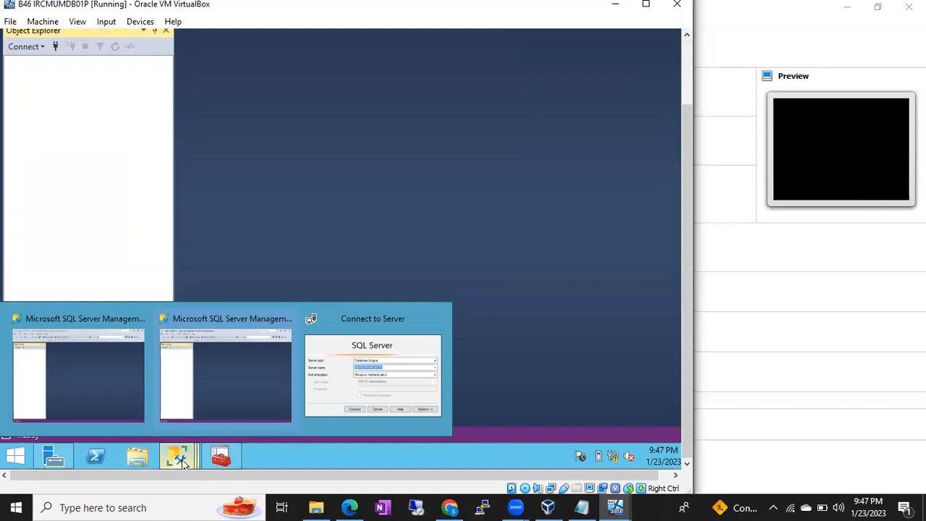
Choose Run as different user for SQL Server Management Studio 18 from its taskbar shortcut
{"action": "right_click", "coordinate": [181, 463], "text": "shift"}
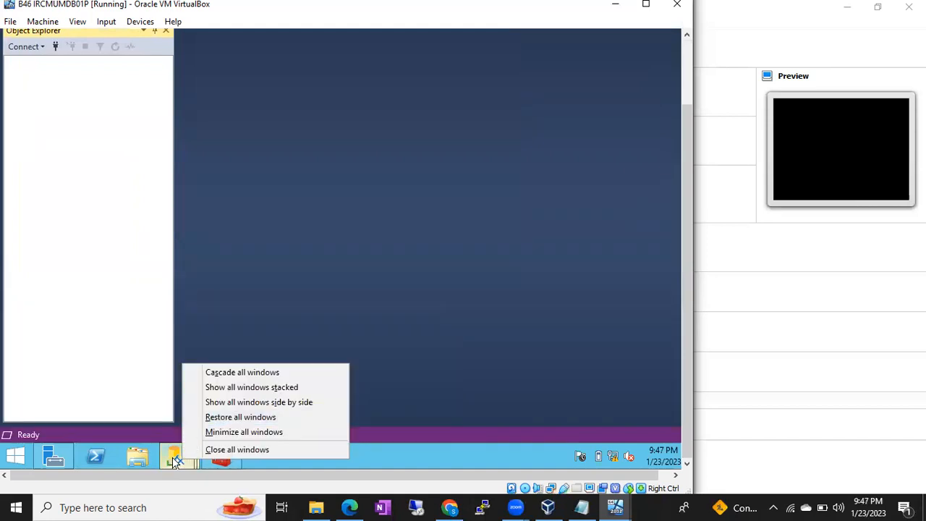
{"action": "right_click", "coordinate": [173, 461]}
{"action": "right_click", "coordinate": [173, 457], "text": "shift"}
{"action": "left_click", "coordinate": [174, 460]}
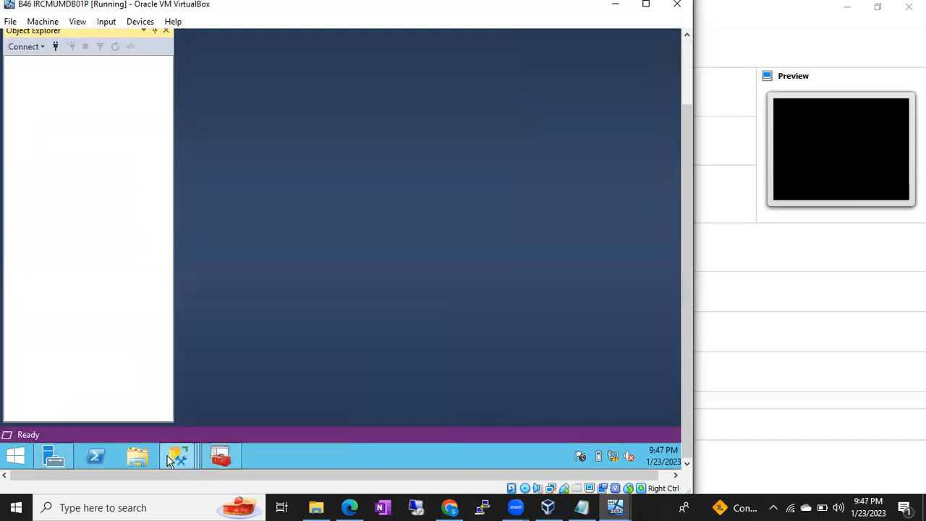
{"action": "left_click", "coordinate": [174, 458]}
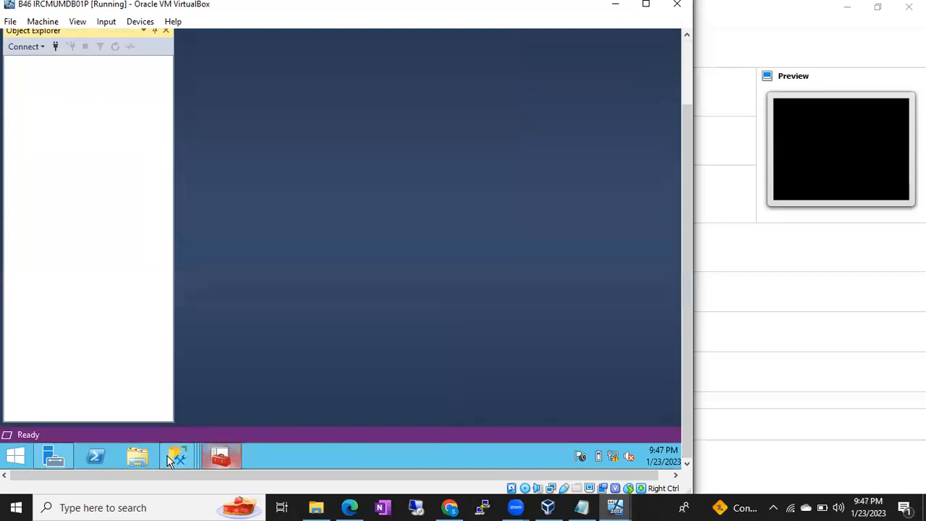
{"action": "right_click", "coordinate": [167, 457]}
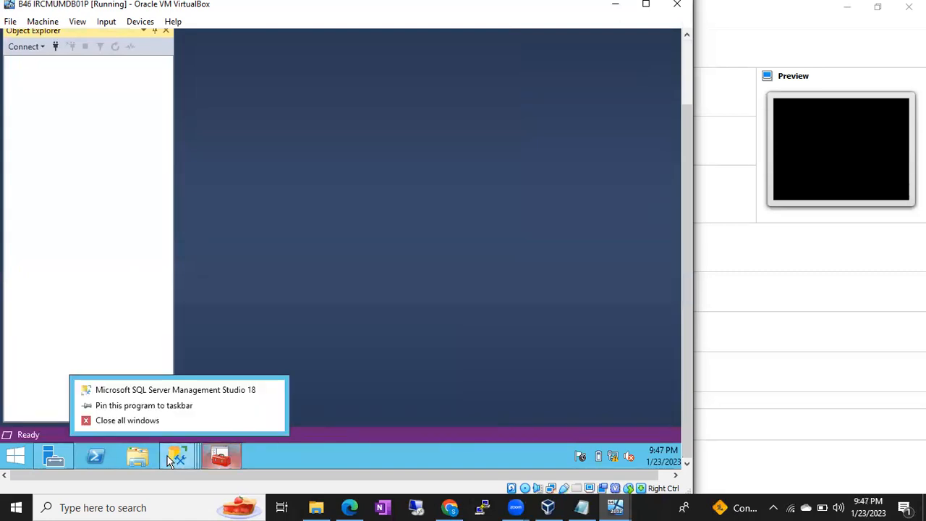
{"action": "right_click", "coordinate": [169, 392]}
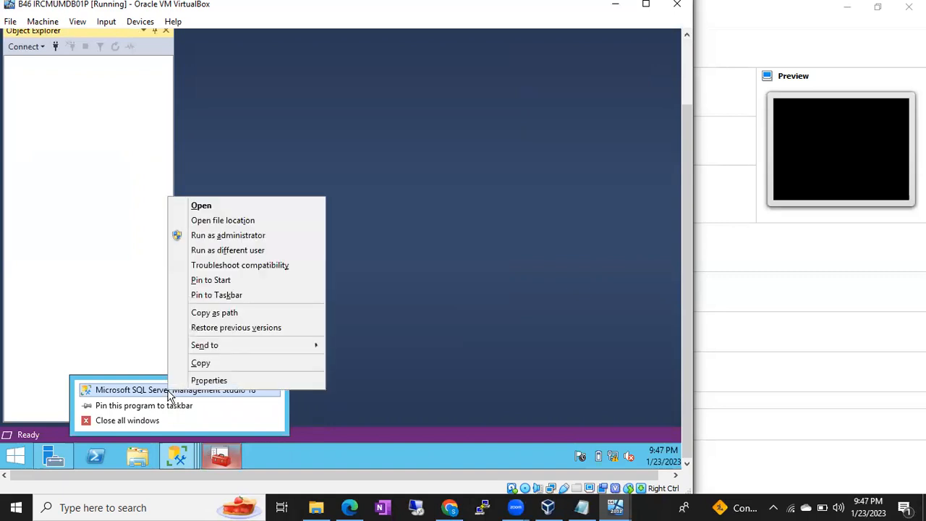
{"action": "left_click", "coordinate": [230, 250]}
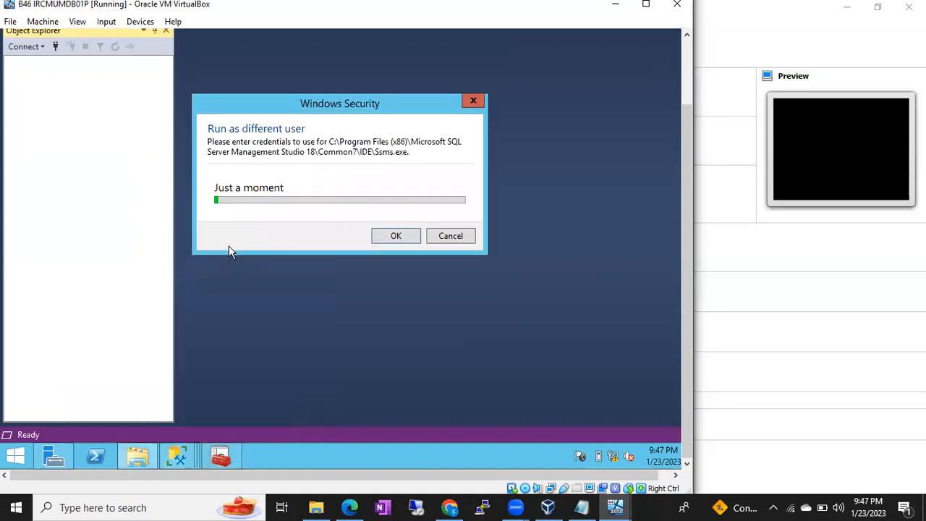
Enter the domain user's name and password to launch SSMS under that account
{"action": "type", "text": "Katyayan"}
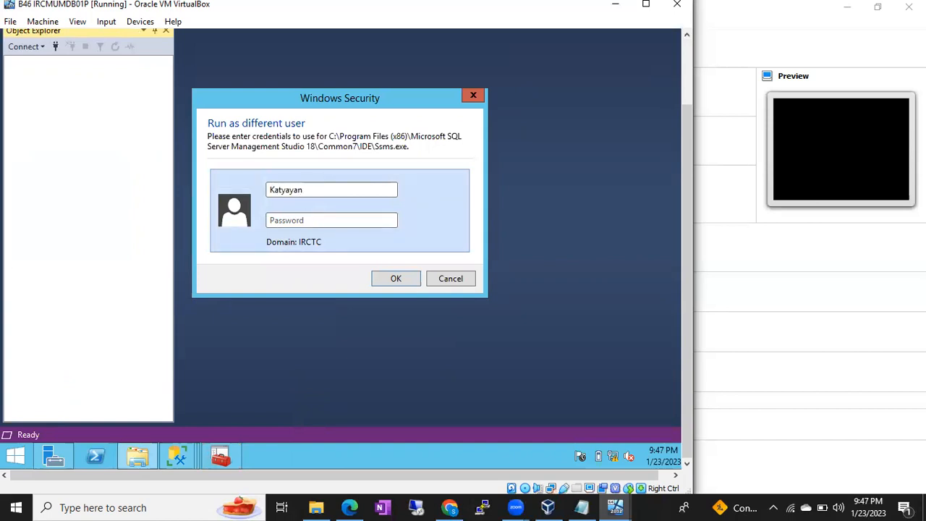
{"action": "type", "text": "*****"}
{"action": "key", "text": "BackSpace"}
{"action": "key", "text": "BackSpace"}
{"action": "key", "text": "BackSpace"}
{"action": "key", "text": "BackSpace"}
{"action": "key", "text": "BackSpace"}
{"action": "key", "text": "BackSpace"}
{"action": "key", "text": "BackSpace"}
{"action": "key", "text": "BackSpace"}
{"action": "key", "text": "BackSpace"}
{"action": "type", "text": "**********"}
{"action": "key", "text": "Return"}
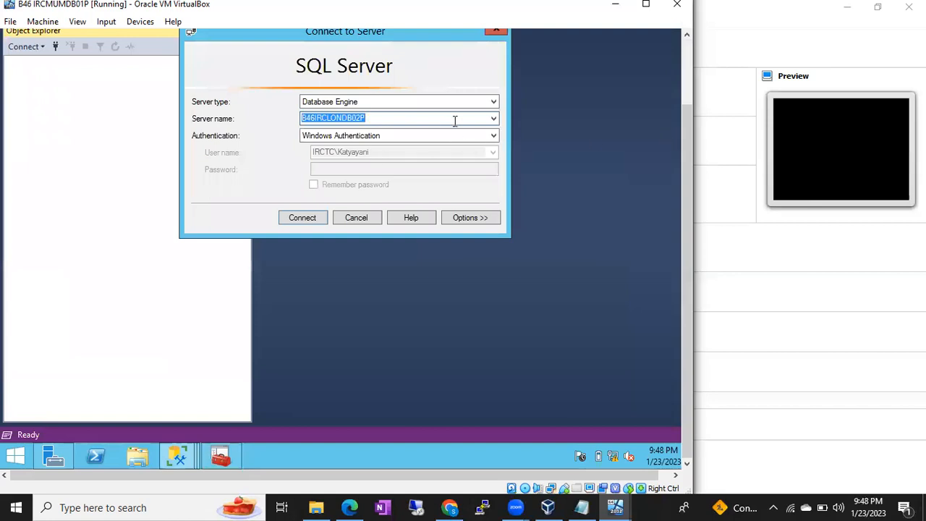
Connect SSMS to B46IRCMUMDB01P\B46IRCSQL01P
{"action": "left_click", "coordinate": [495, 119]}
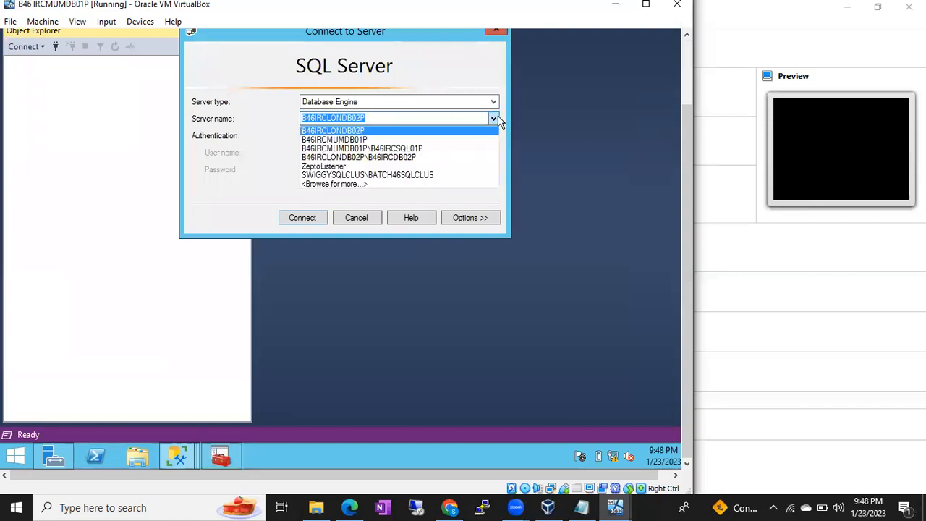
{"action": "left_click", "coordinate": [378, 150]}
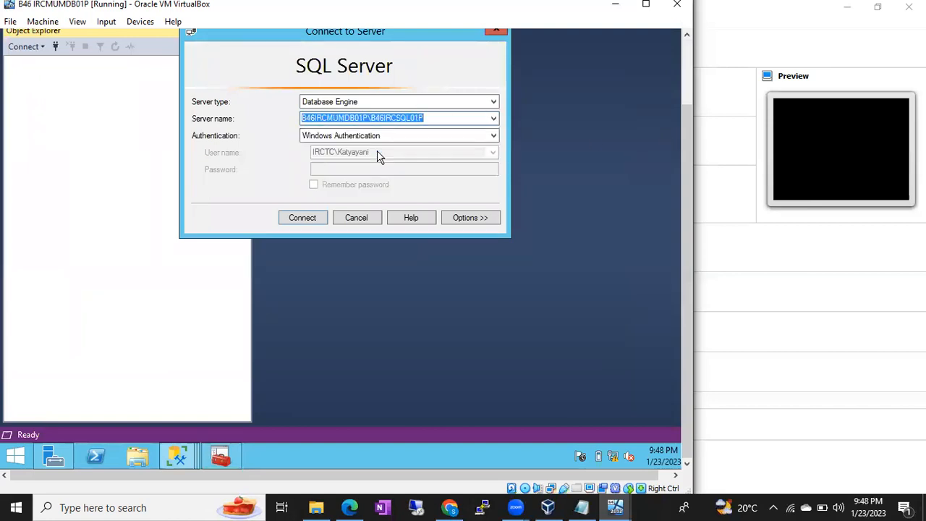
{"action": "left_click", "coordinate": [301, 220]}
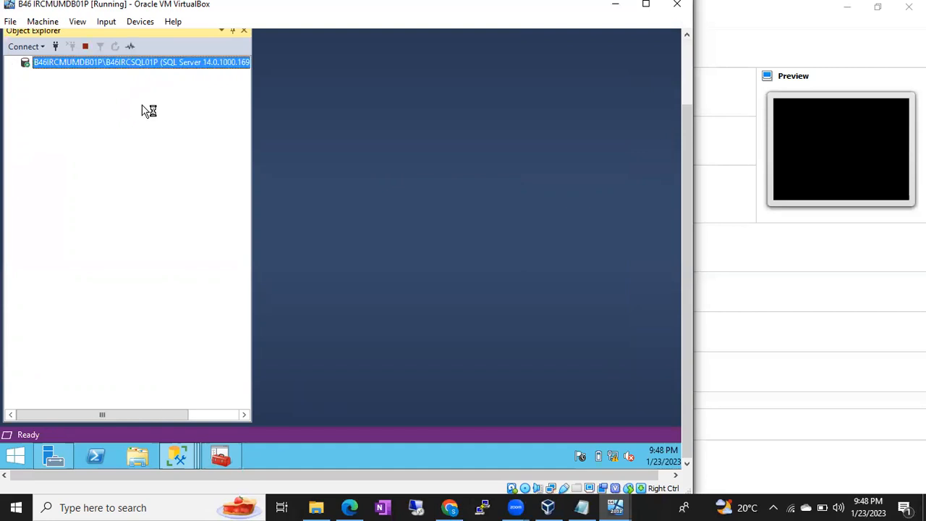
Try connecting Object Explorer to B46IRCLONDB02P\B46IRCDB02P, dismiss the SSPI error, then switch to that VM
{"action": "left_click", "coordinate": [54, 47]}
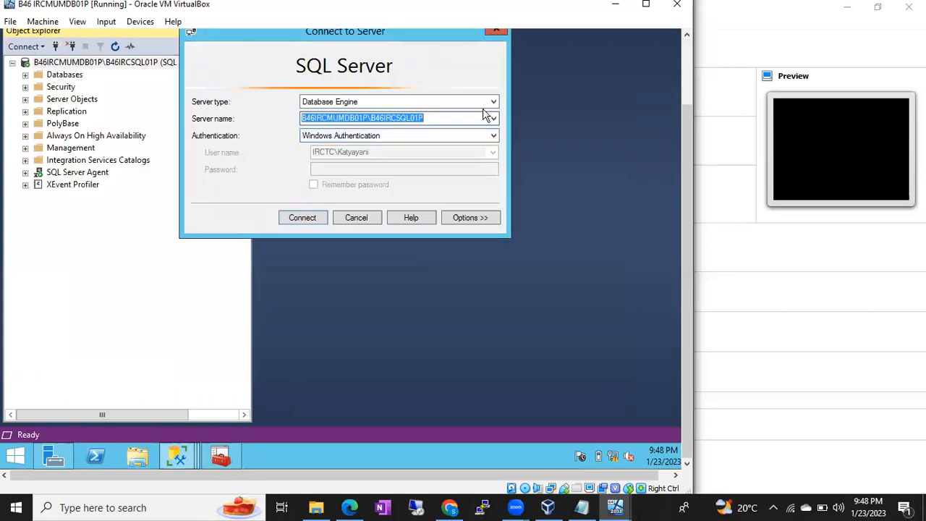
{"action": "left_click", "coordinate": [493, 118]}
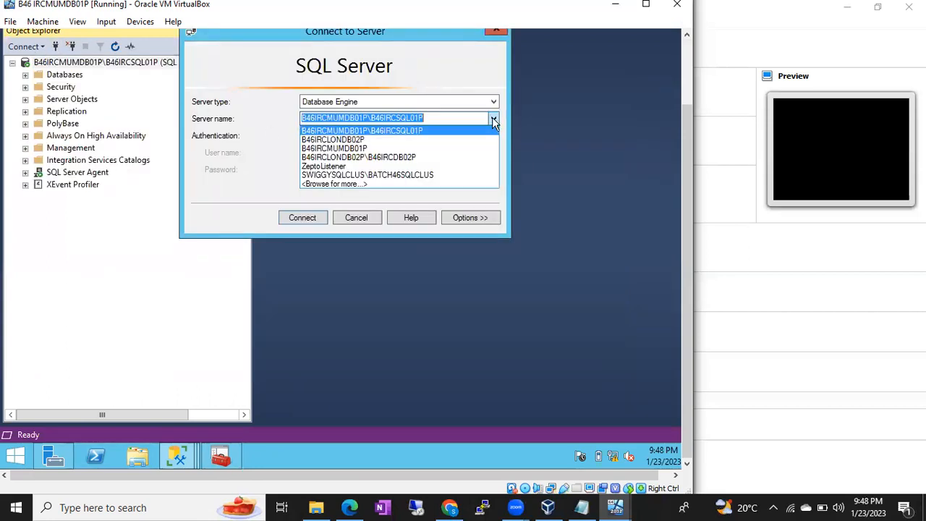
{"action": "left_click", "coordinate": [358, 157]}
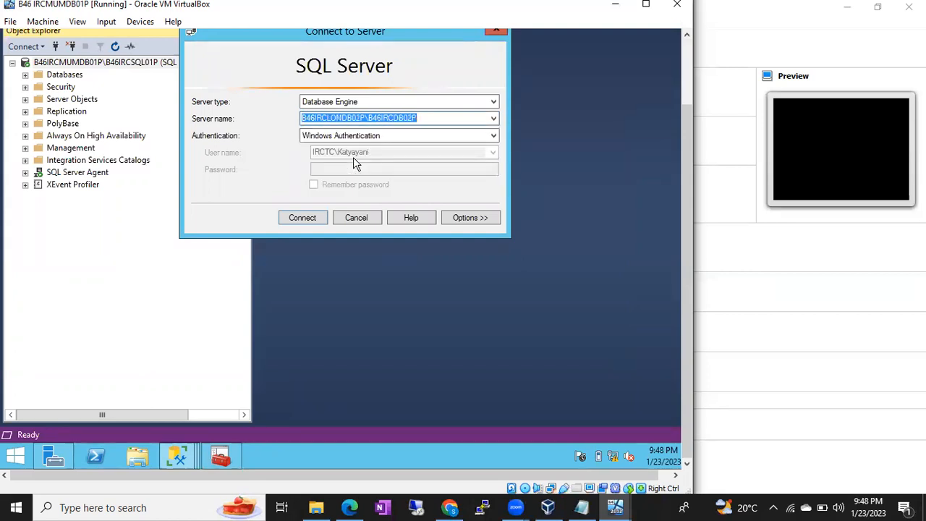
{"action": "left_click", "coordinate": [298, 220]}
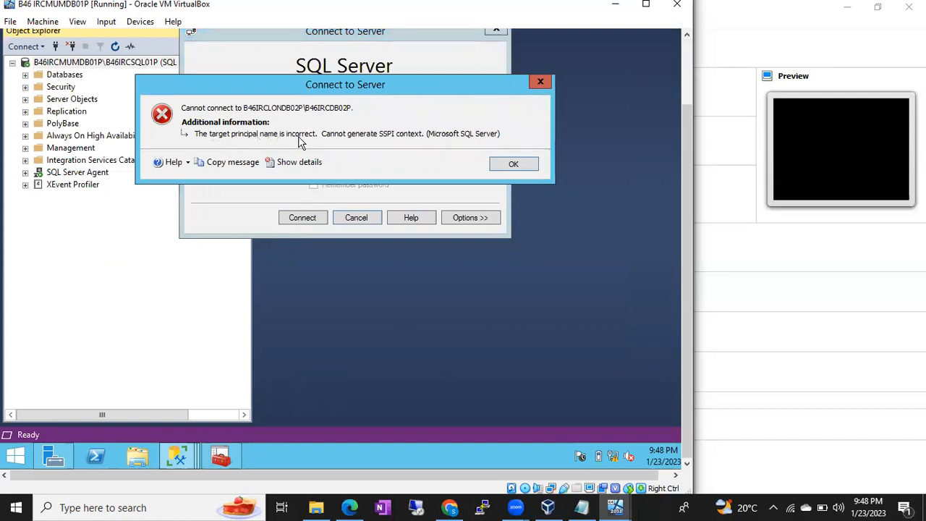
{"action": "left_click", "coordinate": [513, 165]}
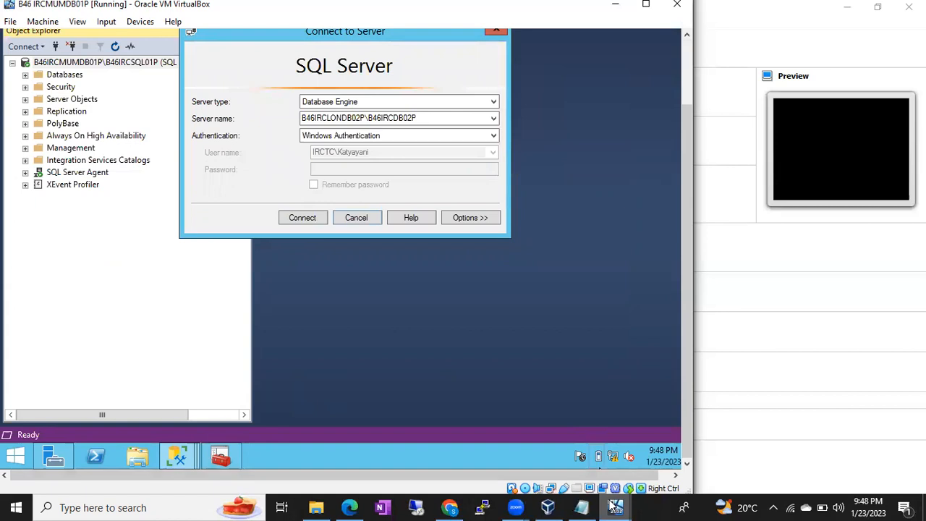
{"action": "mouse_move", "coordinate": [615, 505]}
{"action": "left_click", "coordinate": [720, 441]}
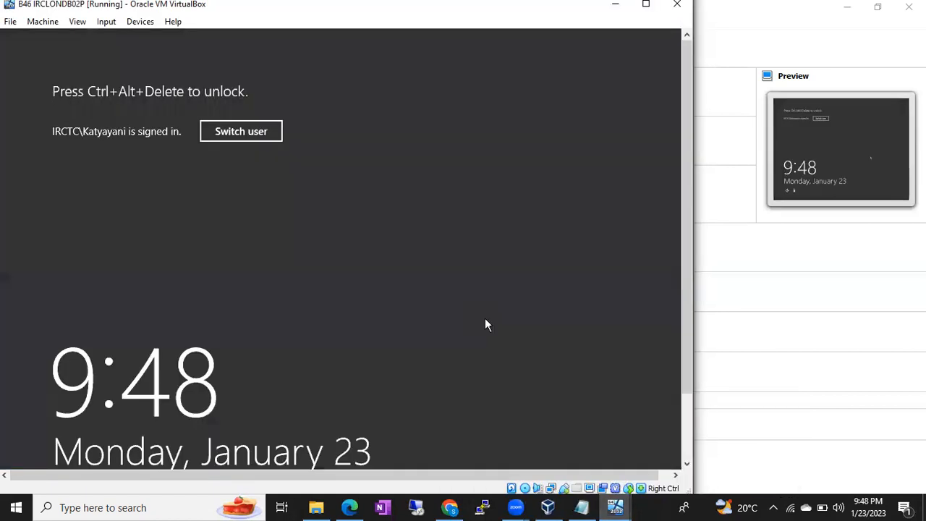
Unlock the B46 IRCLONDB02P VM by signing in with the domain user's password
{"action": "key", "text": "ctrl+Delete"}
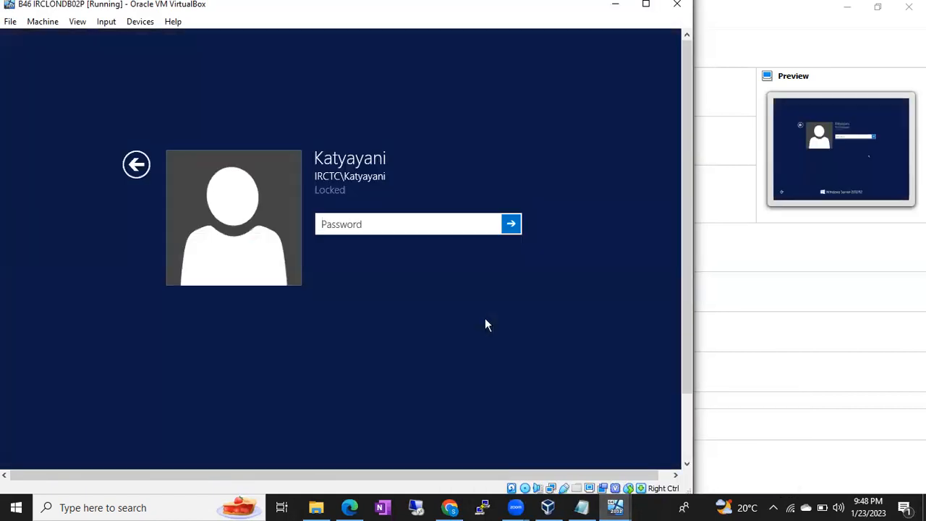
{"action": "type", "text": "●●●●●●●●●●●●"}
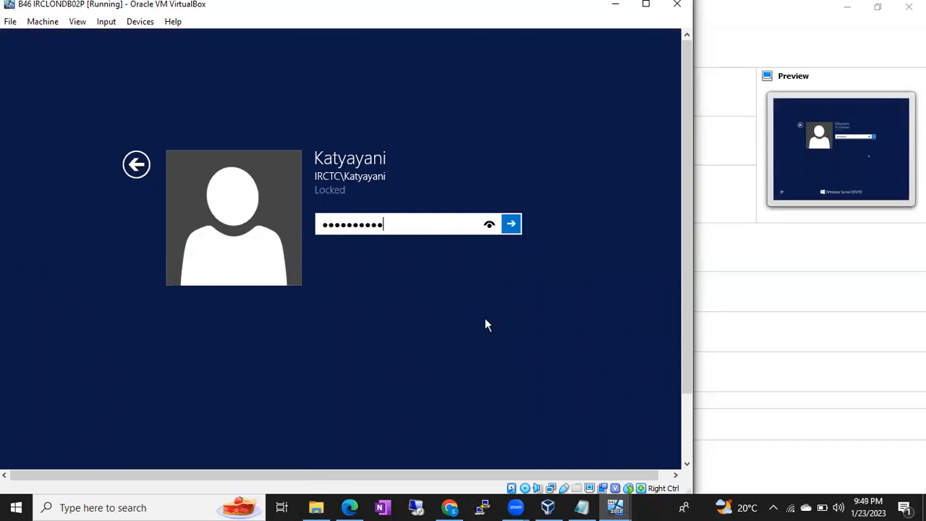
{"action": "key", "text": "Return"}
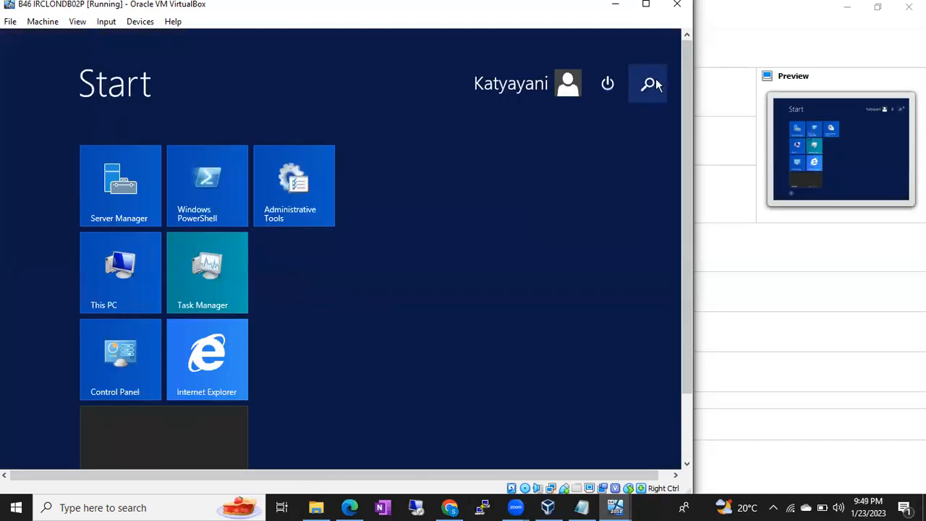
Search 'confi' and launch SQL Server 2017 Configuration Manager
{"action": "left_click", "coordinate": [656, 83]}
{"action": "type", "text": "configuration Manager"}
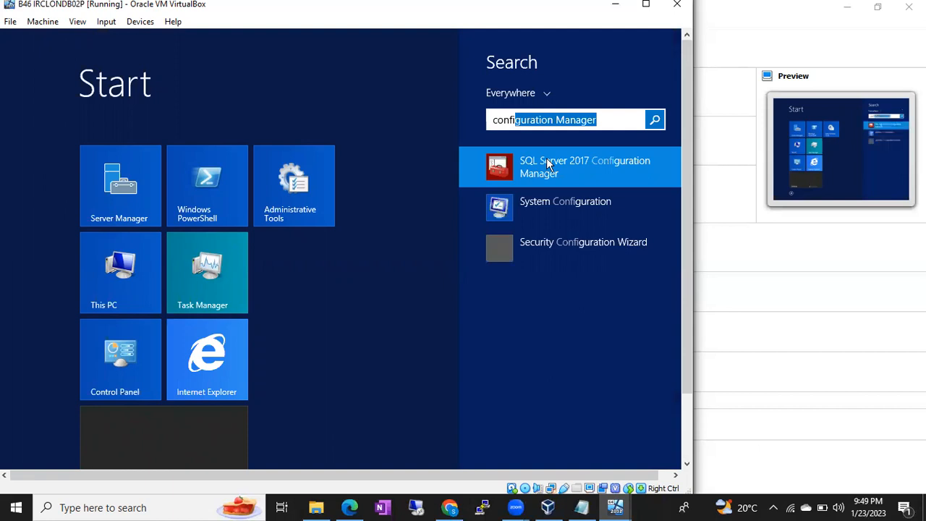
{"action": "left_click", "coordinate": [548, 164]}
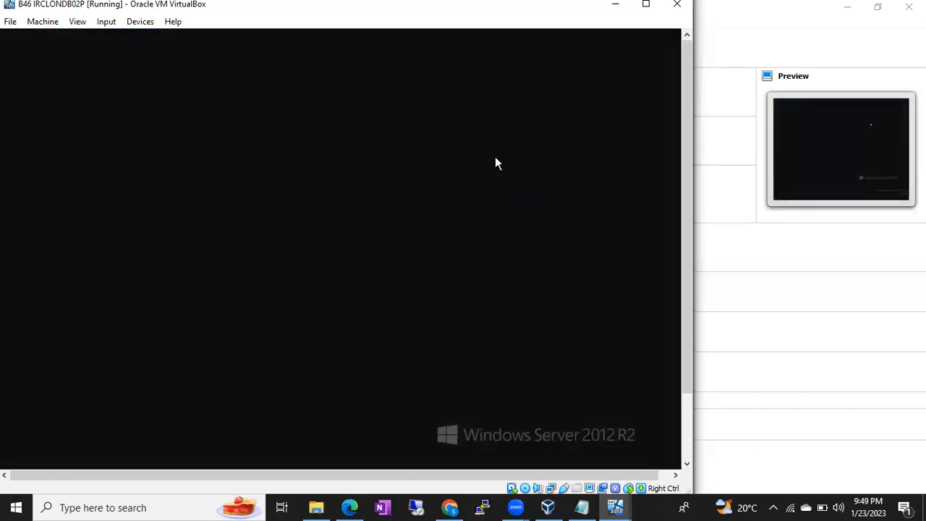
Allow admin rights, restart the SQL Server (B46IRCDB02P) service, and refresh the services list
{"action": "left_click", "coordinate": [402, 305]}
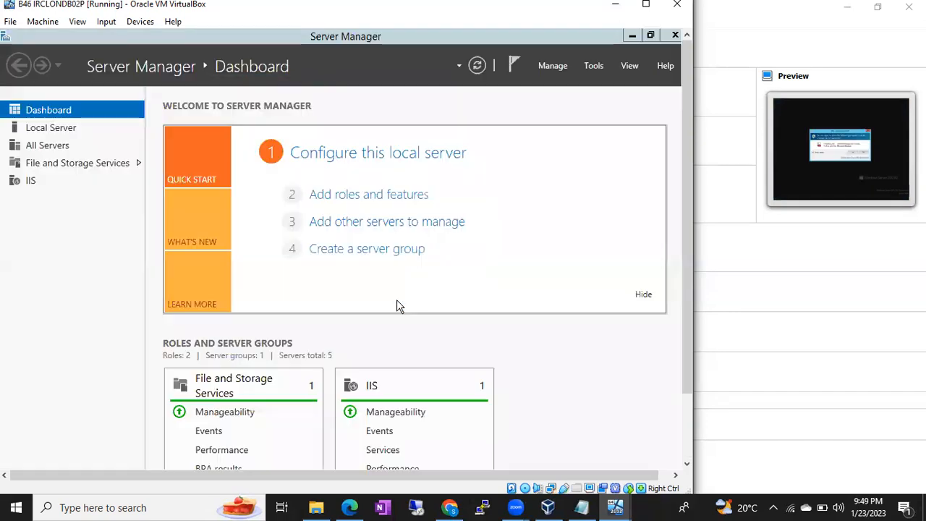
{"action": "mouse_move", "coordinate": [684, 262]}
{"action": "left_mouse_down"}
{"action": "mouse_move", "coordinate": [686, 341]}
{"action": "mouse_move", "coordinate": [694, 252]}
{"action": "left_mouse_up"}
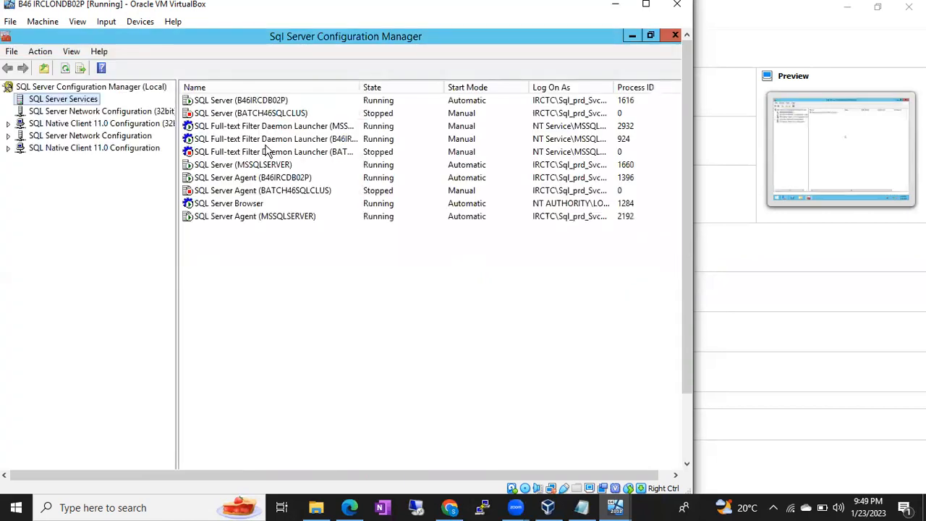
{"action": "left_click", "coordinate": [254, 102]}
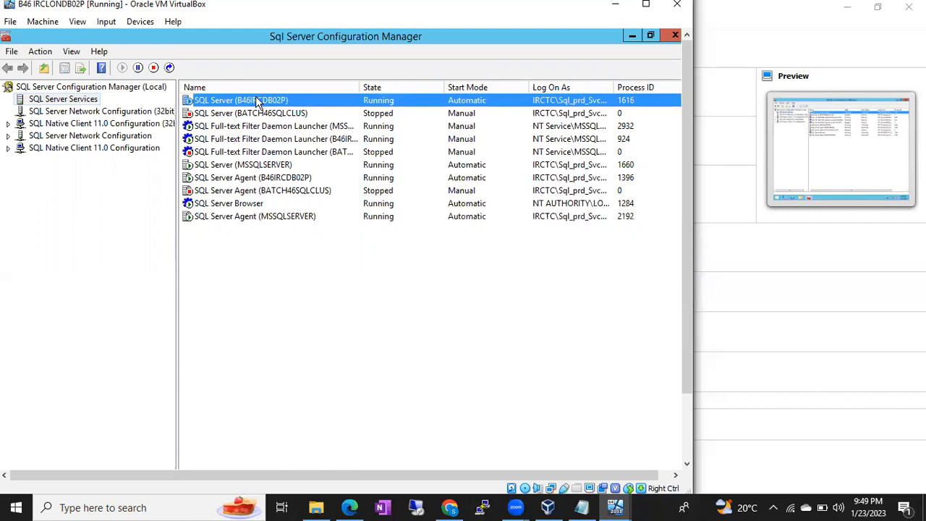
{"action": "left_click", "coordinate": [246, 206]}
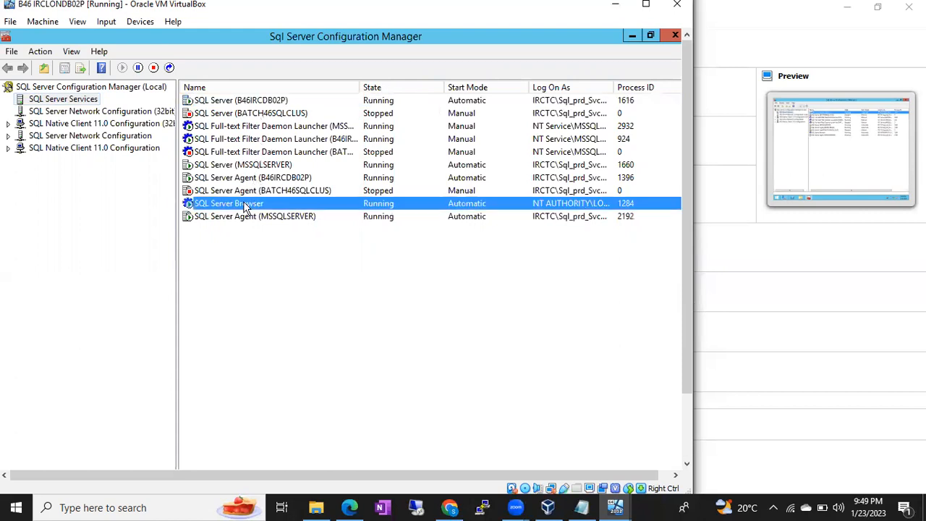
{"action": "left_click", "coordinate": [254, 104]}
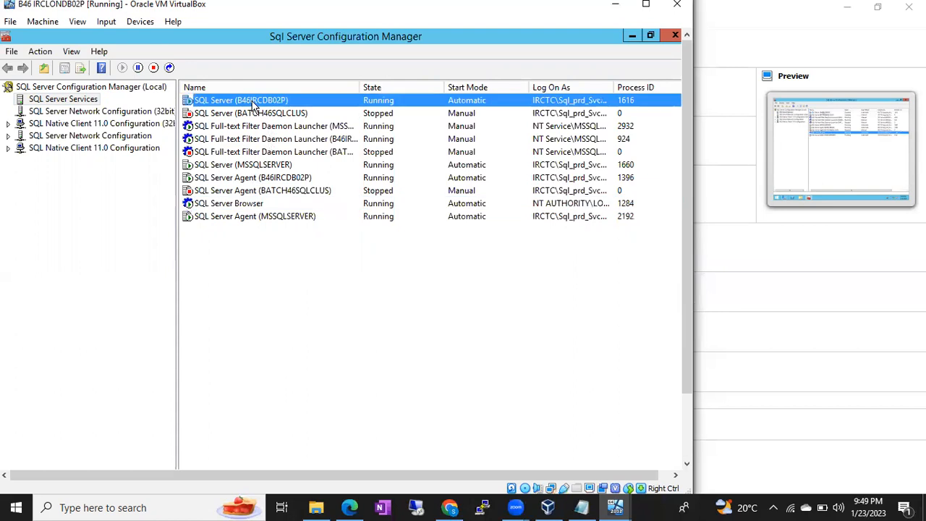
{"action": "left_click", "coordinate": [169, 67]}
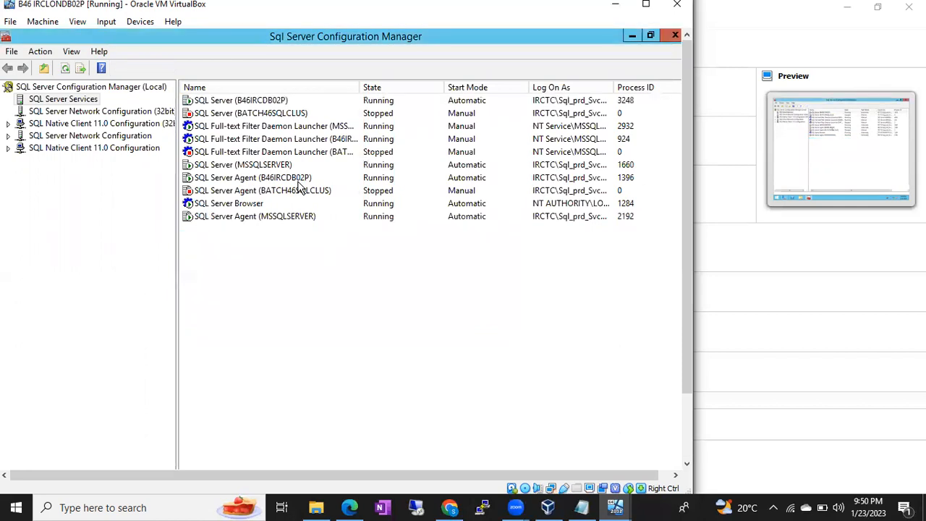
{"action": "right_click", "coordinate": [264, 288]}
{"action": "left_click", "coordinate": [287, 296]}
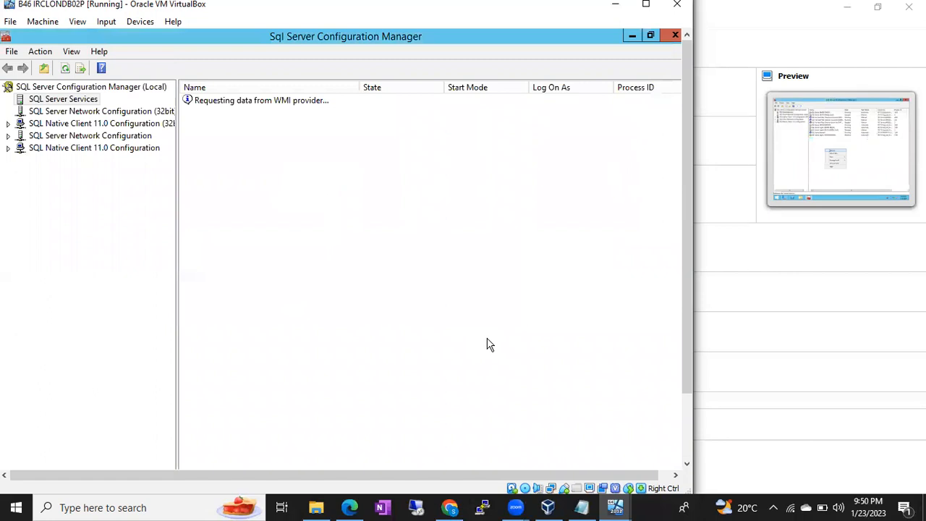
On IRCMUMDB01P, retry connecting to B46IRCLONDB02P\B46IRCDB02P, dismiss the SSPI error, and open Run
{"action": "mouse_move", "coordinate": [614, 506]}
{"action": "left_click", "coordinate": [607, 481]}
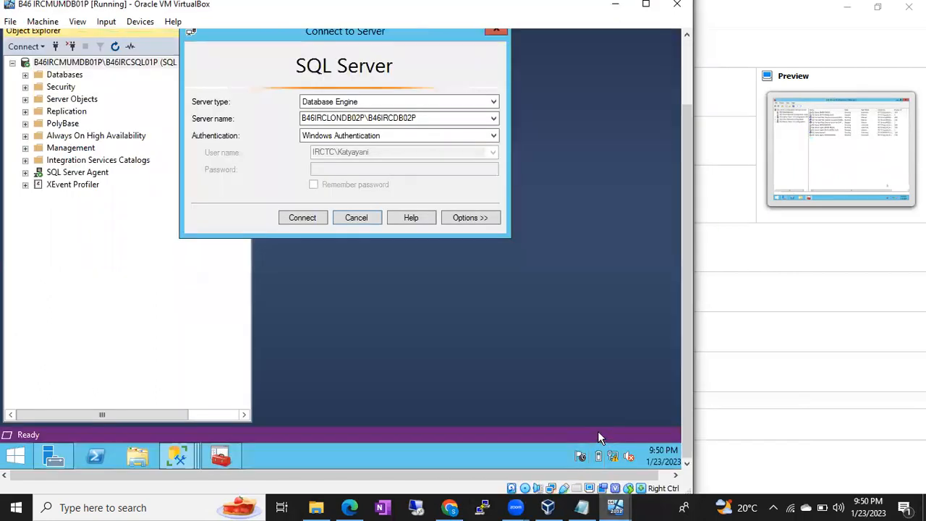
{"action": "left_click", "coordinate": [300, 223]}
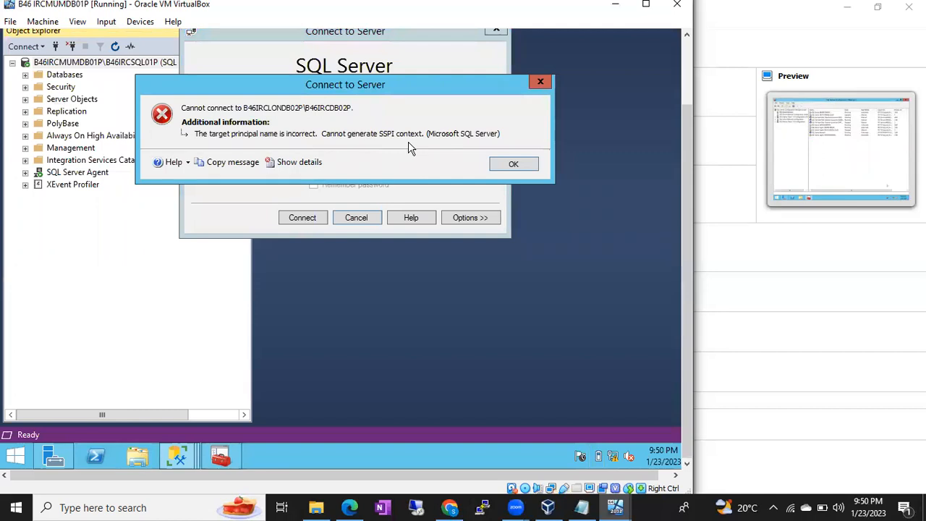
{"action": "left_click", "coordinate": [513, 163]}
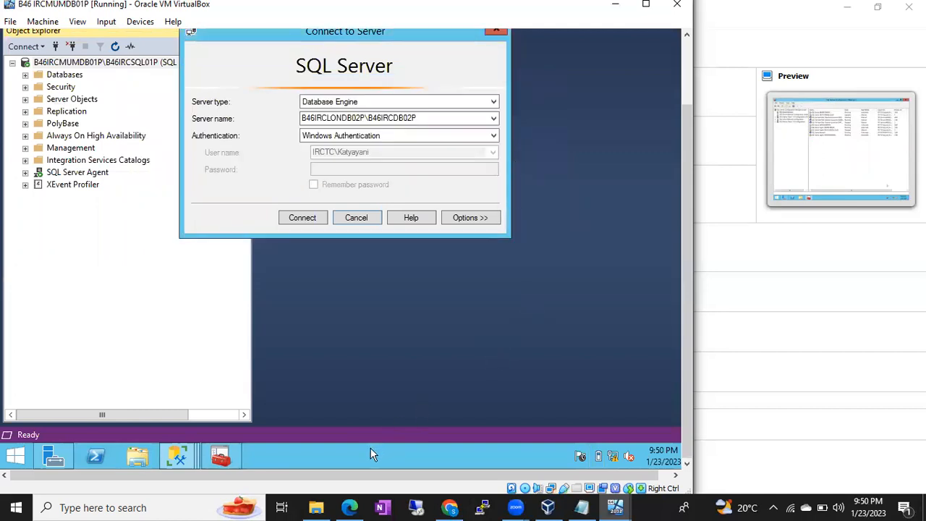
{"action": "key", "text": "super+r"}
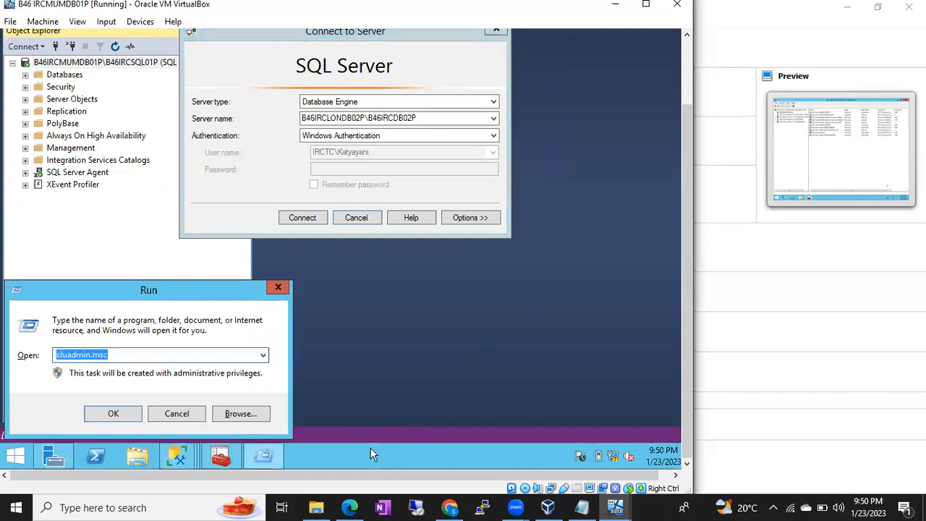
Open cmd and ping 10.10.10.100, stopping it once it times out
{"action": "type", "text": "cmd"}
{"action": "key", "text": "Return"}
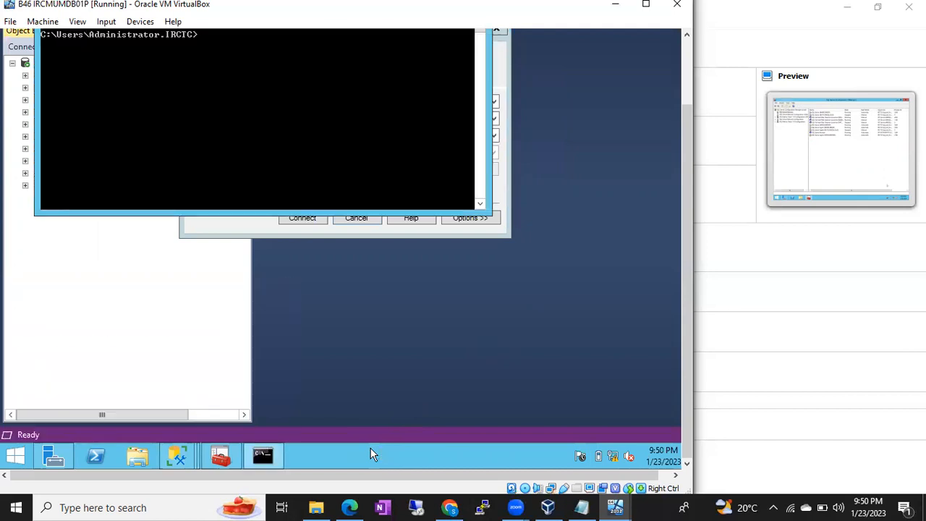
{"action": "scroll", "coordinate": [689, 272], "scroll_direction": "up", "scroll_amount": 2}
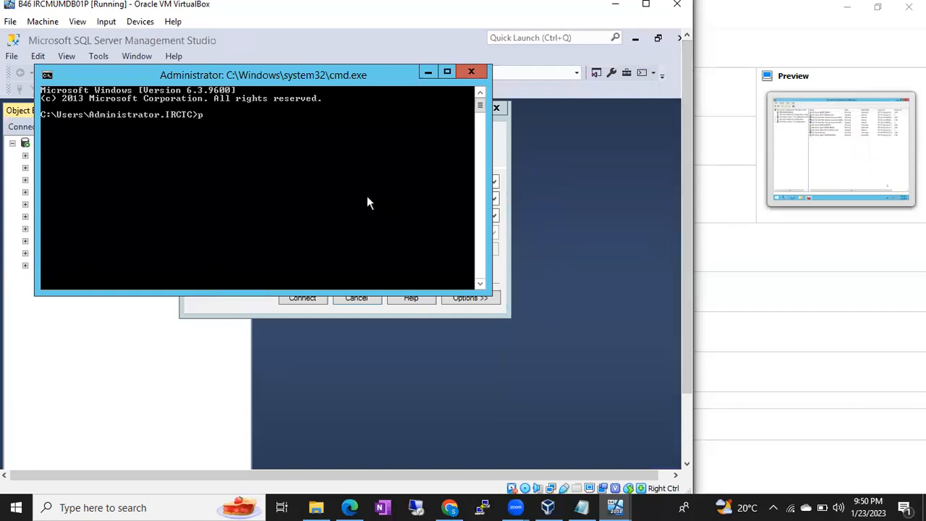
{"action": "type", "text": "ping 10.10.10.100"}
{"action": "key", "text": "Return"}
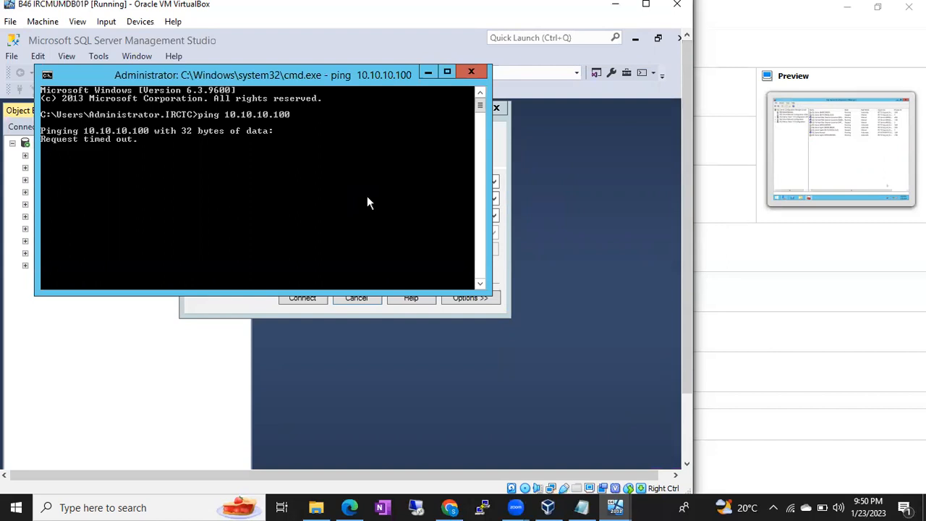
{"action": "key", "text": "ctrl+c"}
Ping 10.10.10.1, getting four replies with 0% loss
{"action": "key", "text": "Up"}
{"action": "key", "text": "BackSpace"}
{"action": "key", "text": "BackSpace"}
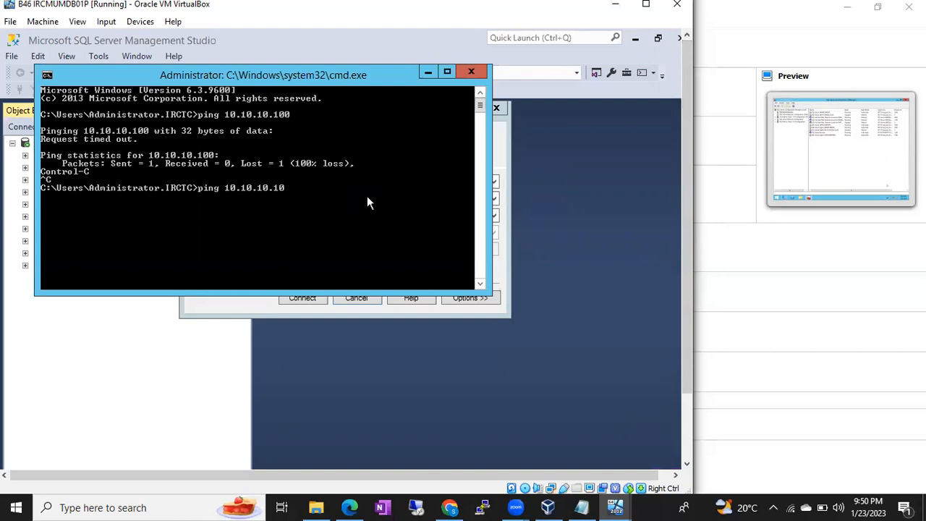
{"action": "key", "text": "Return"}
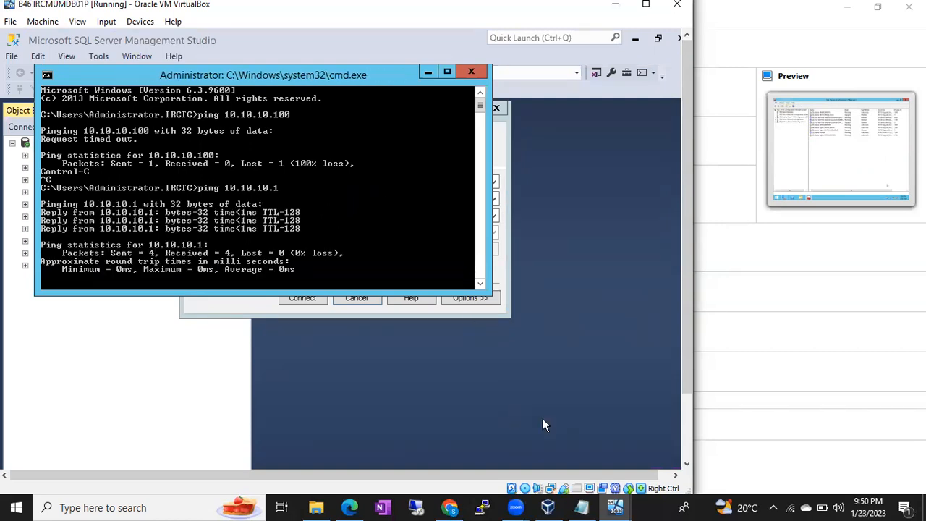
Unlock B46ActiveDirectory with the administrator password, retrying after the error, and open the Run box
{"action": "mouse_move", "coordinate": [608, 499]}
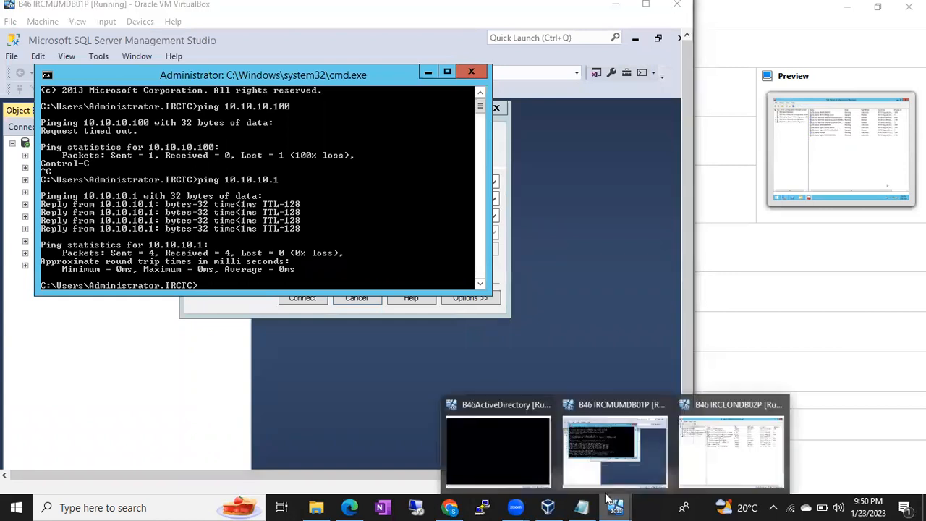
{"action": "left_click", "coordinate": [505, 447]}
{"action": "key", "text": "Control_R+Delete"}
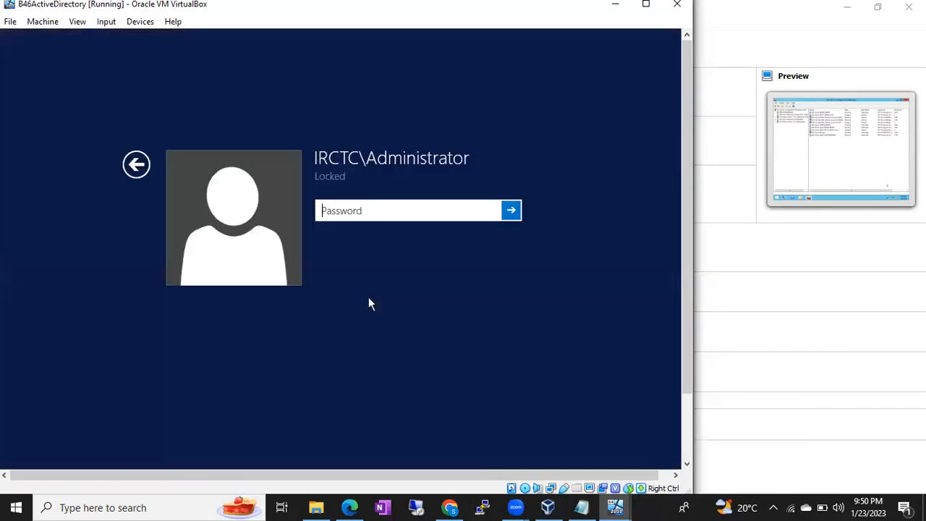
{"action": "type", "text": "**************"}
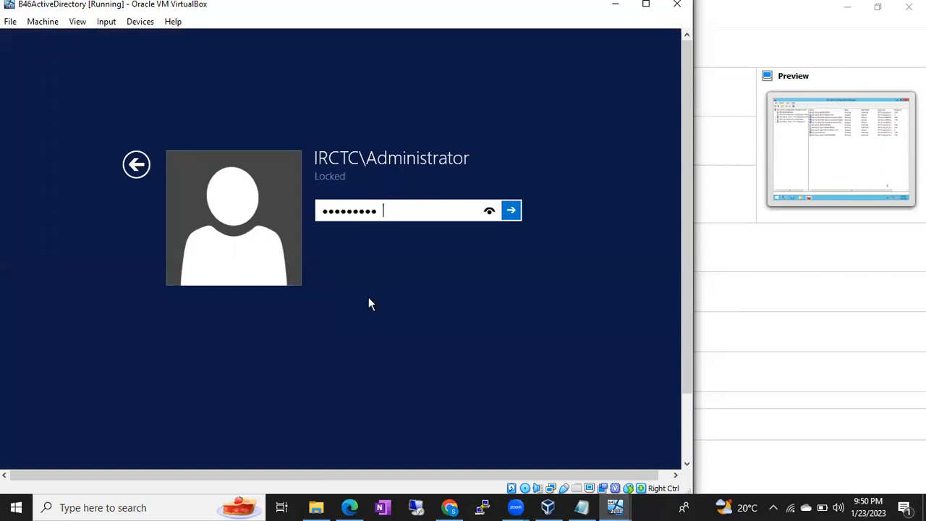
{"action": "key", "text": "Return"}
{"action": "key", "text": "Return"}
{"action": "type", "text": "**************"}
{"action": "key", "text": "Return"}
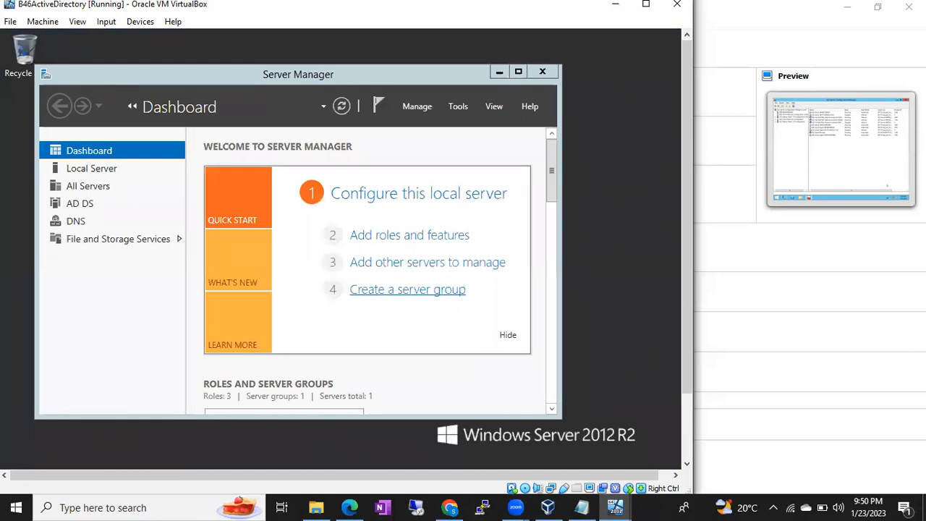
{"action": "key", "text": "super+r"}
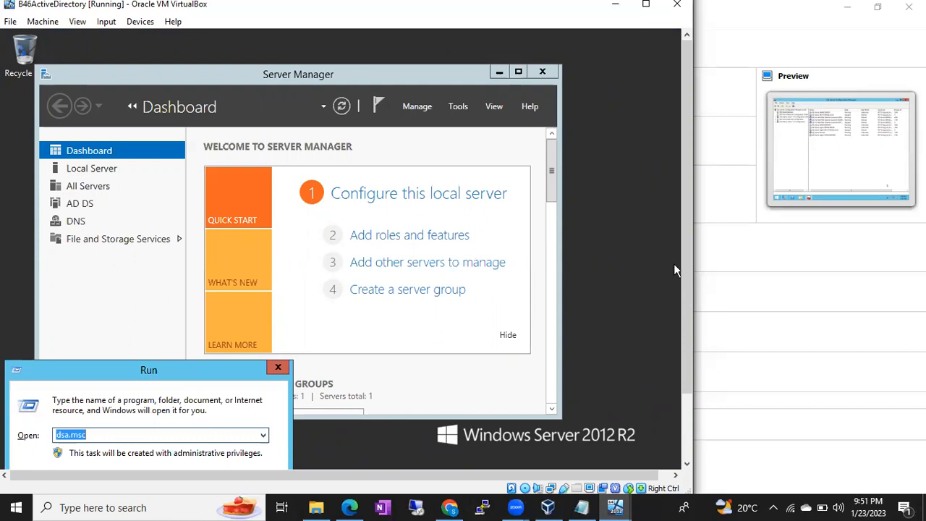
{"action": "scroll", "coordinate": [683, 265], "scroll_direction": "down", "scroll_amount": 2}
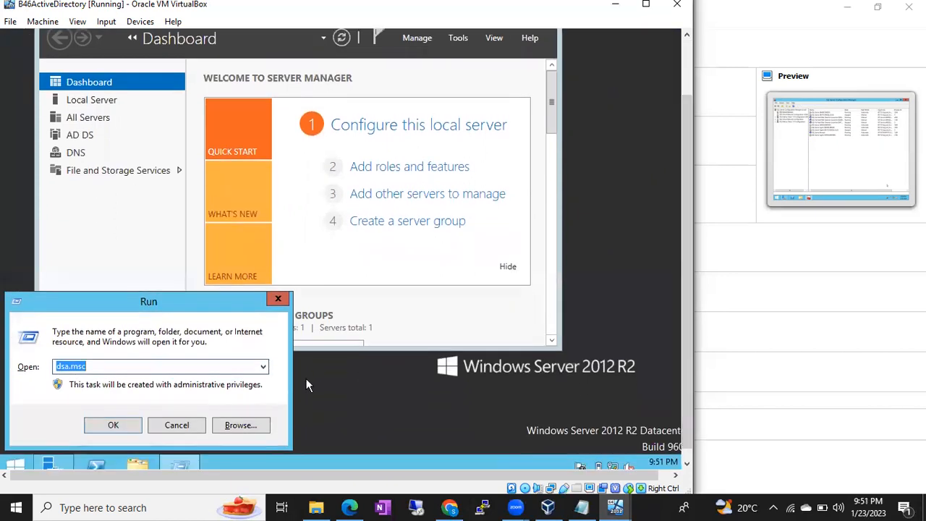
Run dsa.msc, check B46IRCLONDB02P and B46IRCMUMDB01P under Computers, then return to VirtualBox Manager
{"action": "key", "text": "Return"}
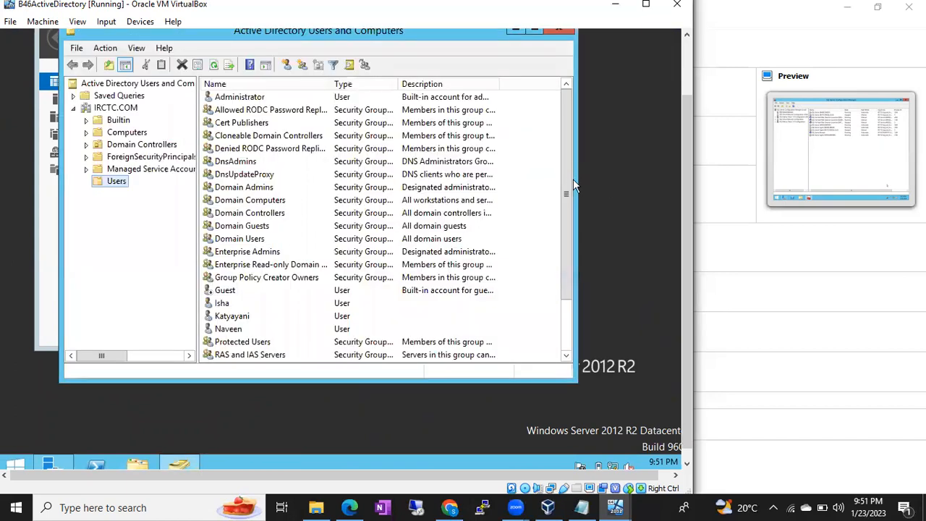
{"action": "left_click", "coordinate": [125, 134]}
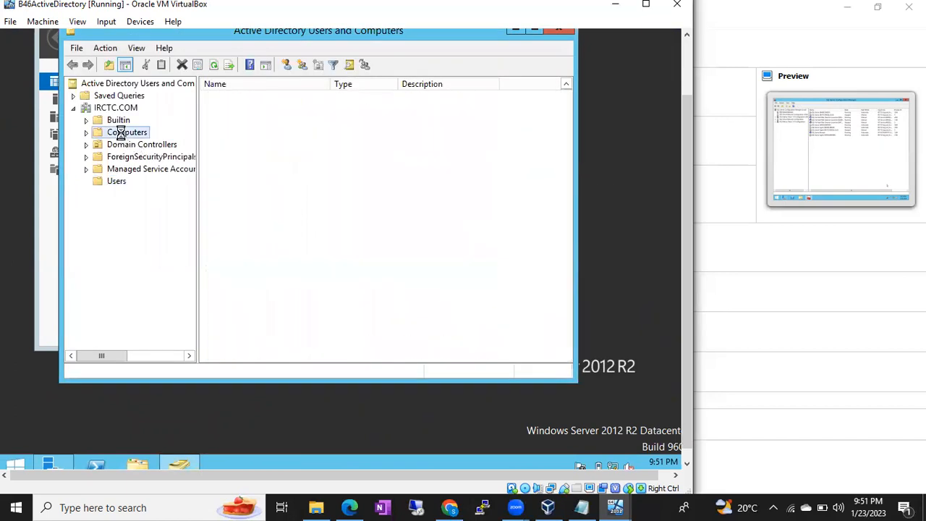
{"action": "left_click", "coordinate": [259, 102]}
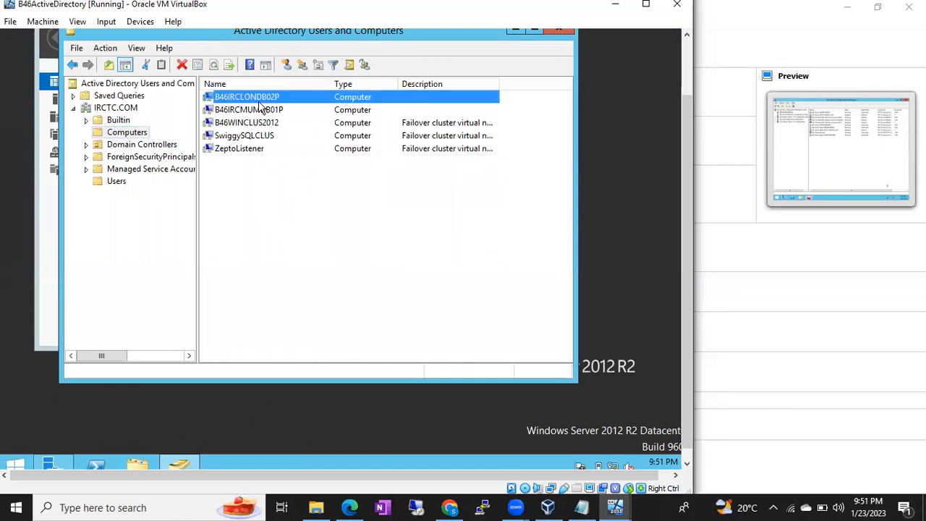
{"action": "left_click", "coordinate": [281, 114]}
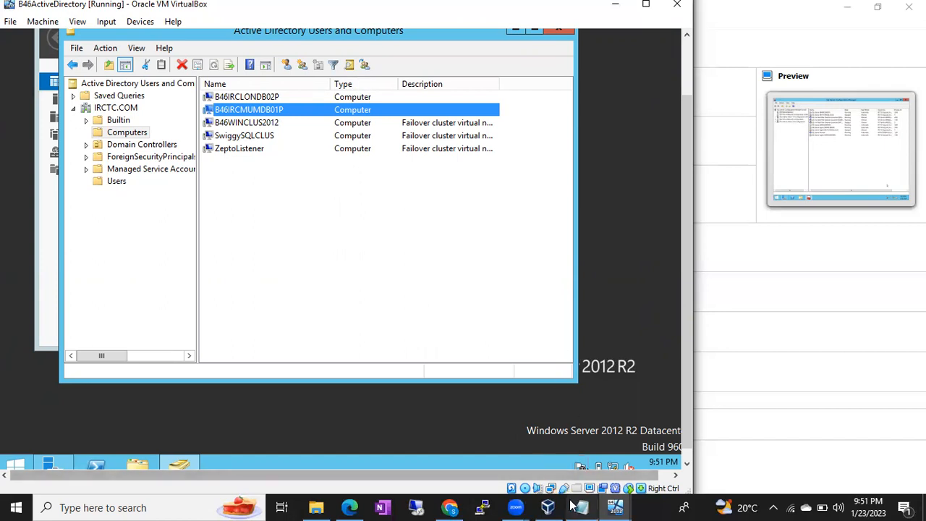
{"action": "left_click", "coordinate": [548, 507]}
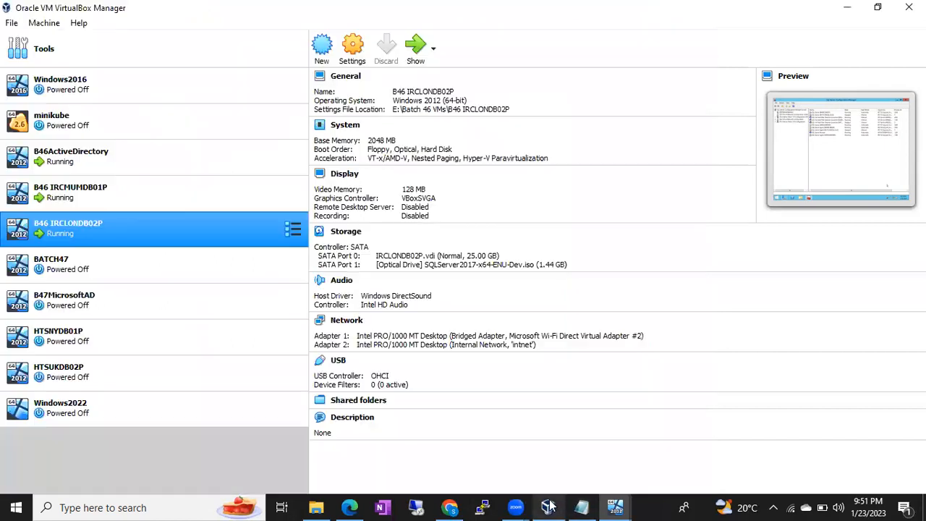
Bridge B46ActiveDirectory's network adapter to Microsoft Wi-Fi Direct Virtual Adapter #2 and save
{"action": "left_click", "coordinate": [152, 149]}
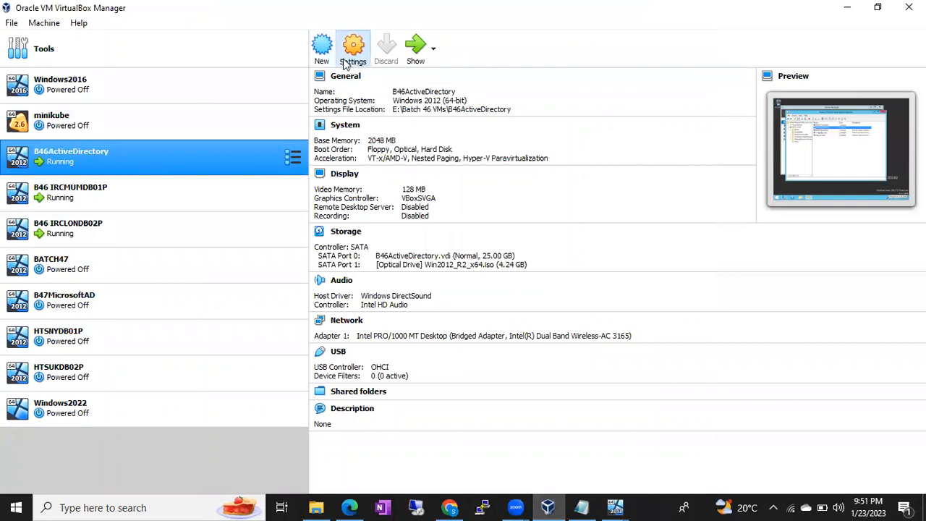
{"action": "left_click", "coordinate": [344, 62]}
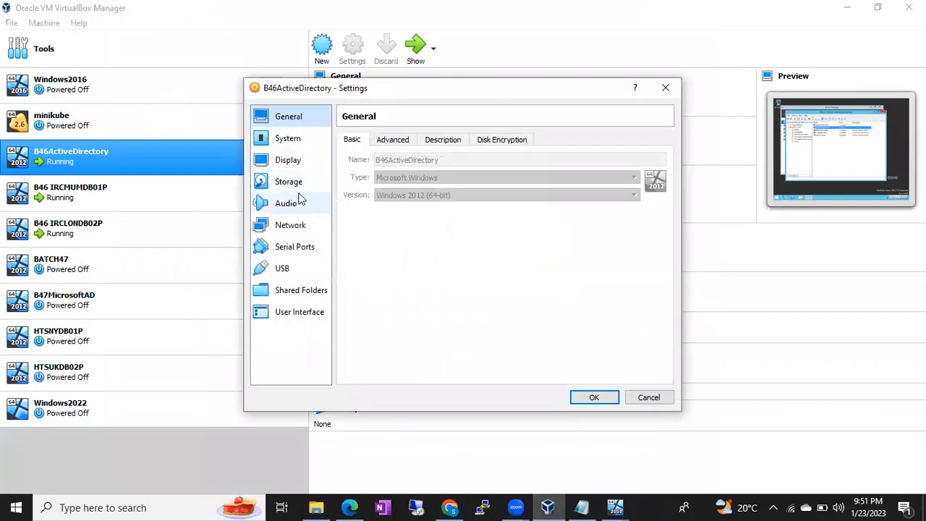
{"action": "left_click", "coordinate": [287, 225]}
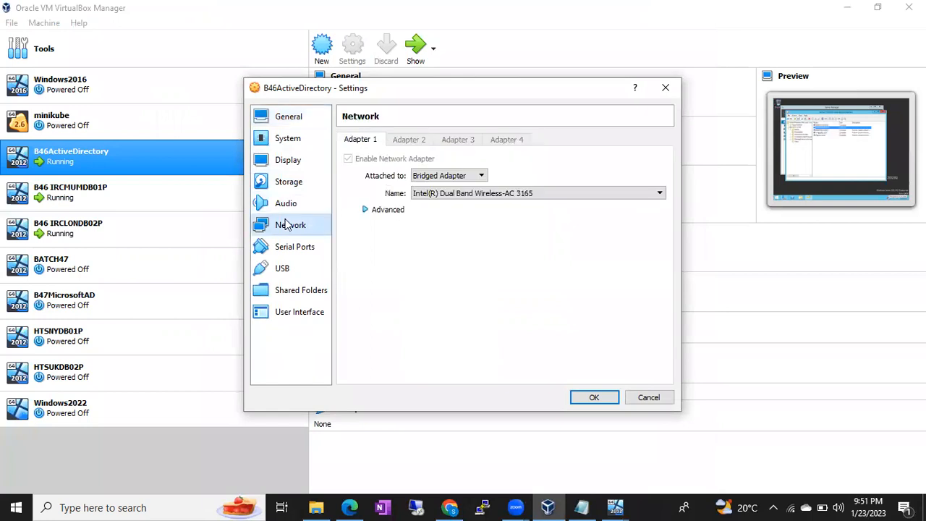
{"action": "left_click", "coordinate": [434, 200]}
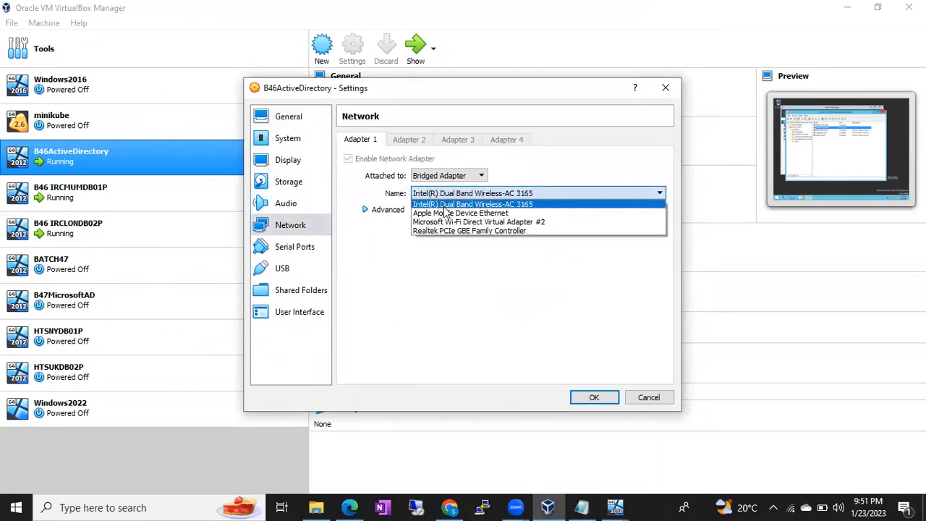
{"action": "left_click", "coordinate": [444, 224]}
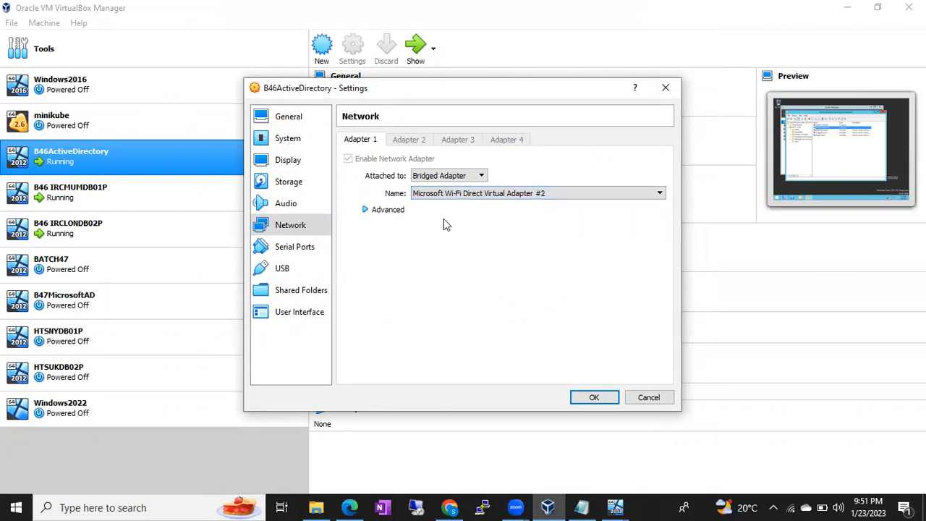
{"action": "left_click", "coordinate": [367, 211]}
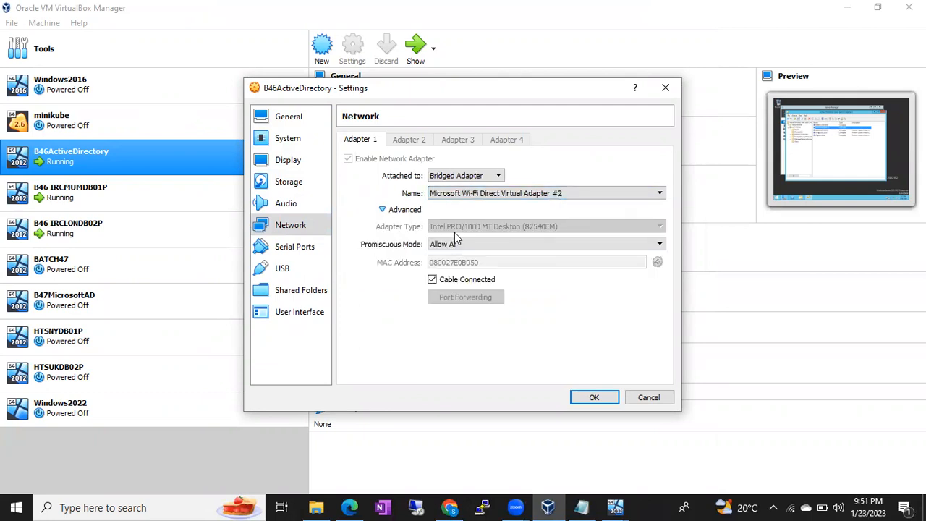
{"action": "left_click", "coordinate": [587, 394]}
Confirm B46 IRCMUMDB01P is bridged to Microsoft Wi-Fi Direct Virtual Adapter #2
{"action": "left_click", "coordinate": [109, 195]}
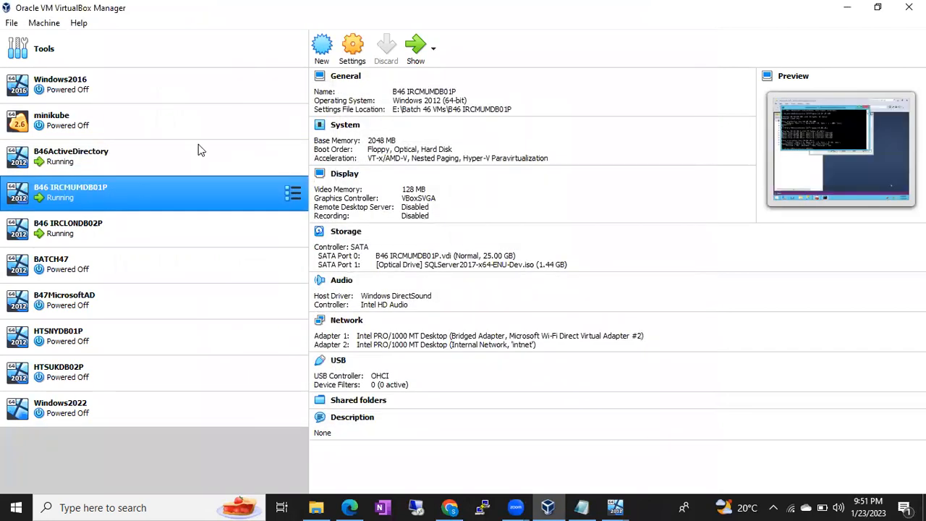
{"action": "left_click", "coordinate": [353, 47]}
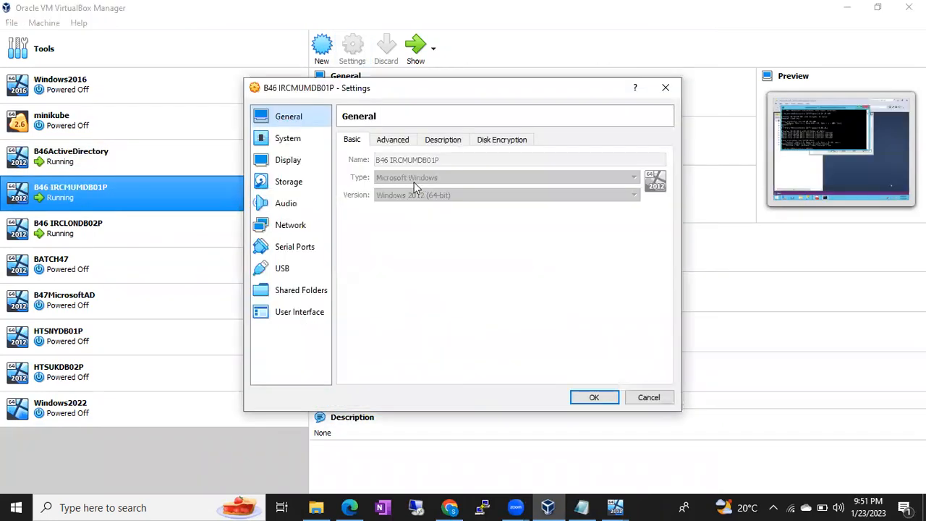
{"action": "left_click", "coordinate": [296, 225]}
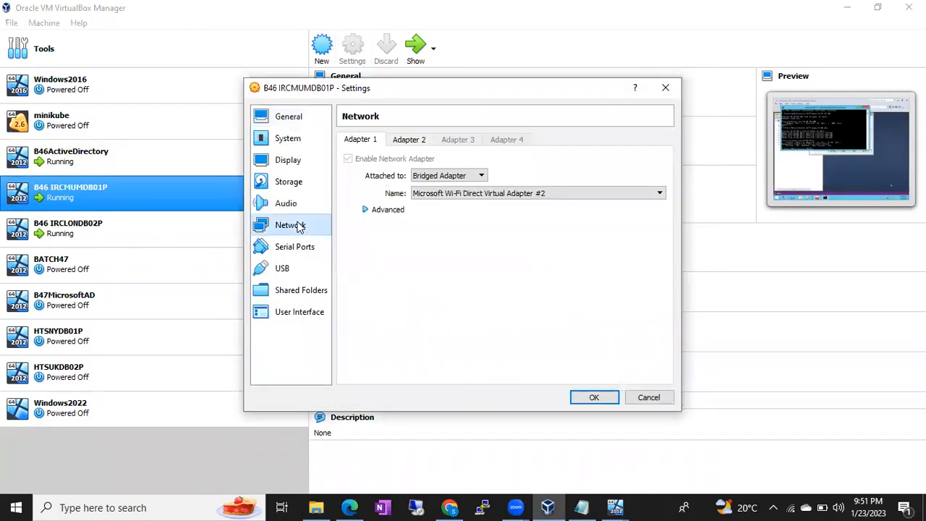
{"action": "left_click", "coordinate": [434, 194]}
{"action": "left_click", "coordinate": [454, 224]}
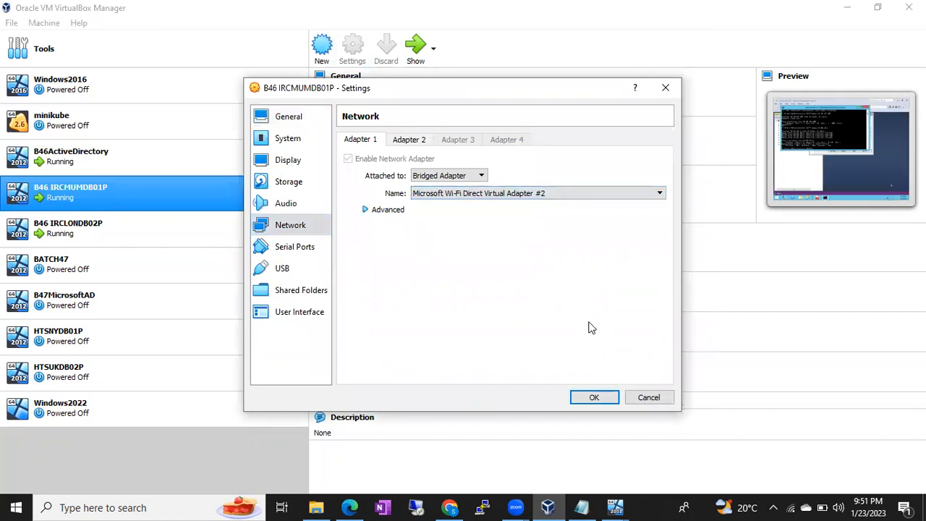
{"action": "left_click", "coordinate": [608, 400]}
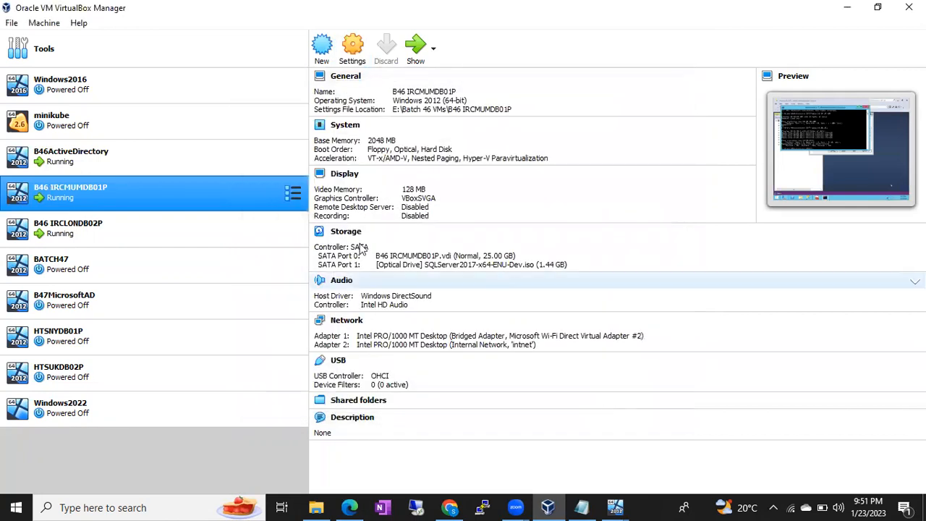
Confirm B46 IRCLONDB02P is bridged to Microsoft Wi-Fi Direct Virtual Adapter #2
{"action": "left_click", "coordinate": [189, 228]}
{"action": "left_click", "coordinate": [353, 52]}
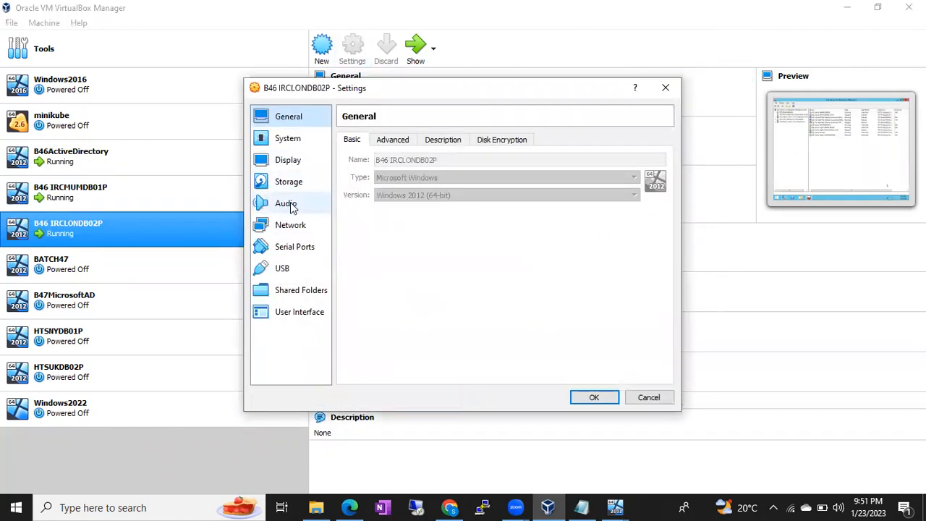
{"action": "left_click", "coordinate": [289, 225]}
{"action": "left_click", "coordinate": [449, 196]}
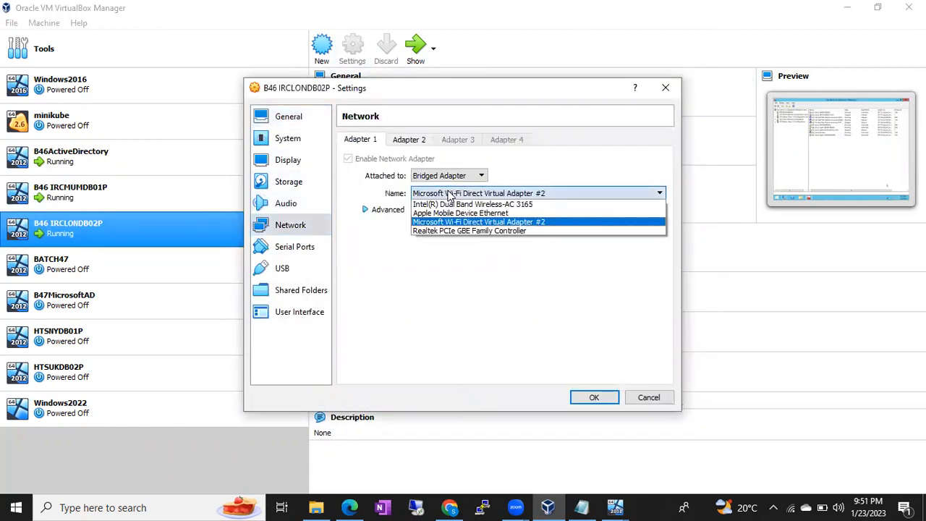
{"action": "left_click", "coordinate": [449, 225]}
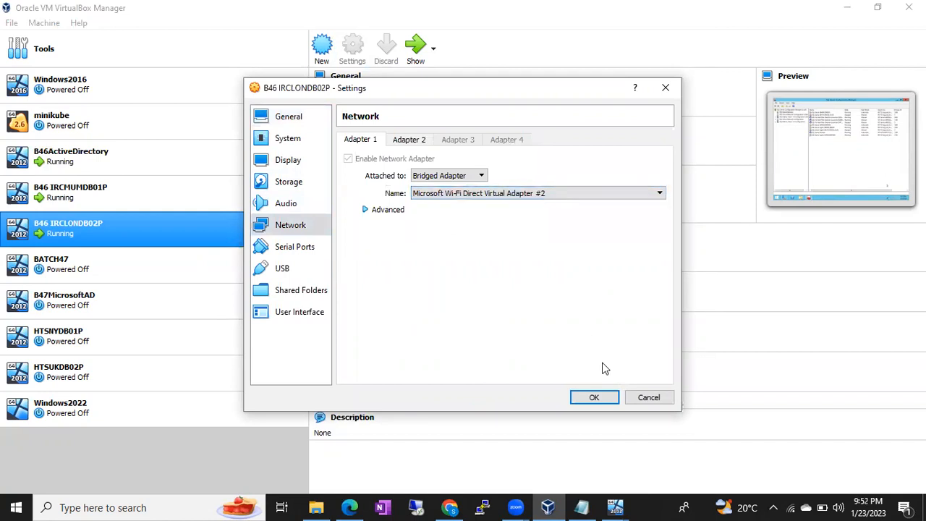
{"action": "left_click", "coordinate": [608, 402]}
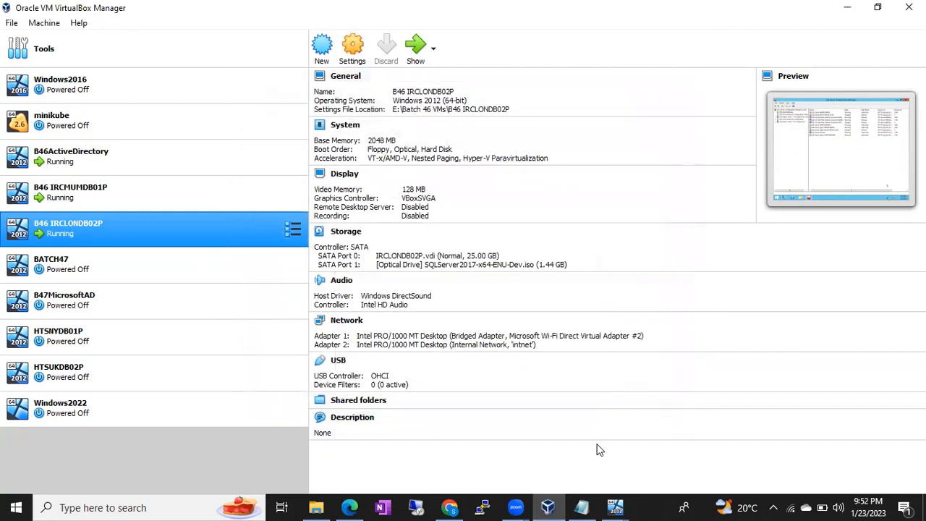
{"action": "left_click", "coordinate": [615, 507]}
On the LONDB02P VM, open cmd and ping 10.10.10.100
{"action": "left_click", "coordinate": [724, 445]}
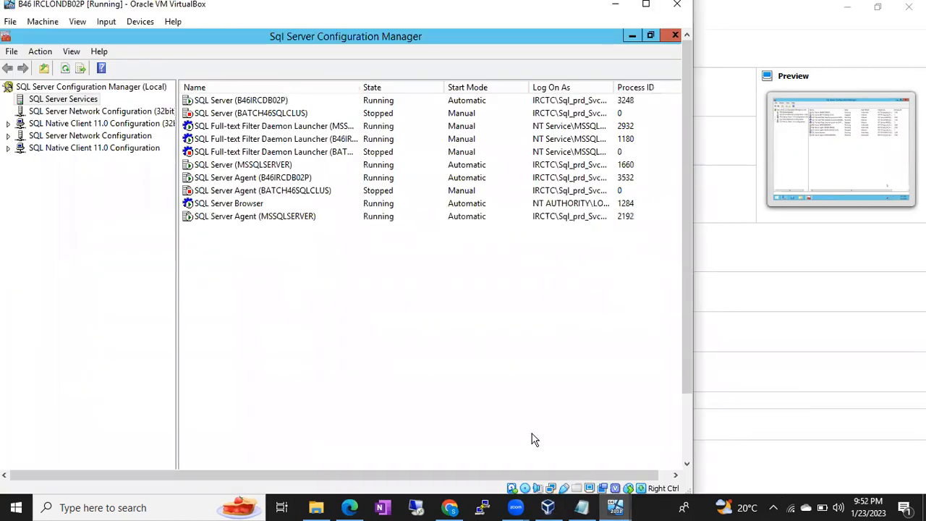
{"action": "scroll", "coordinate": [683, 319], "scroll_direction": "down", "scroll_amount": 2}
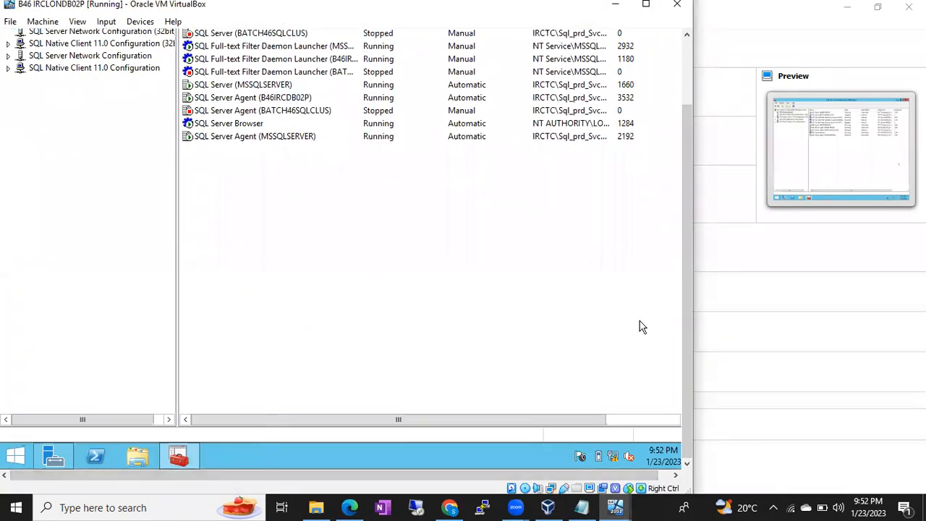
{"action": "key", "text": "super+r"}
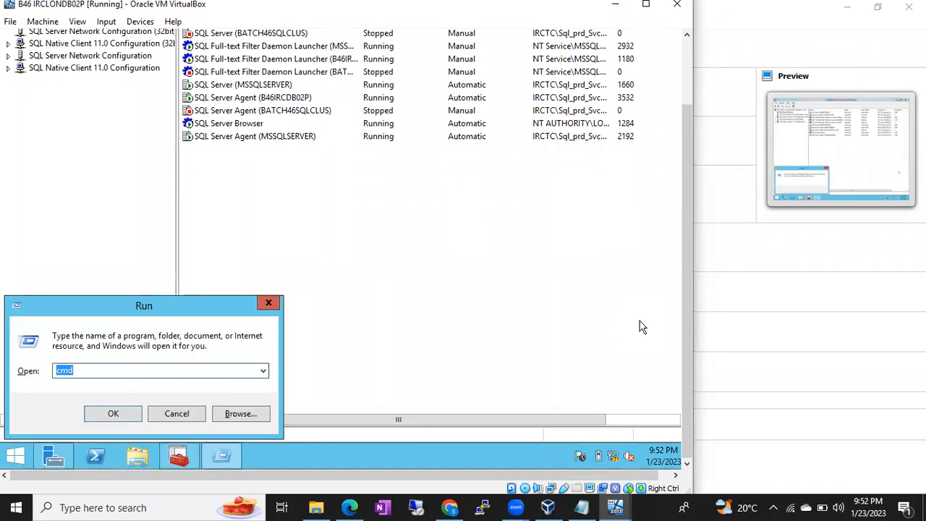
{"action": "key", "text": "Return"}
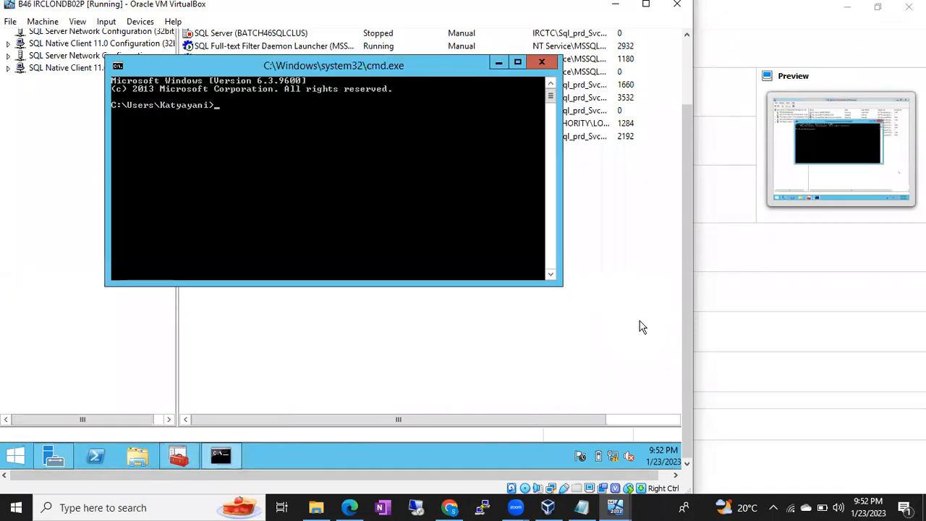
{"action": "type", "text": "ping "}
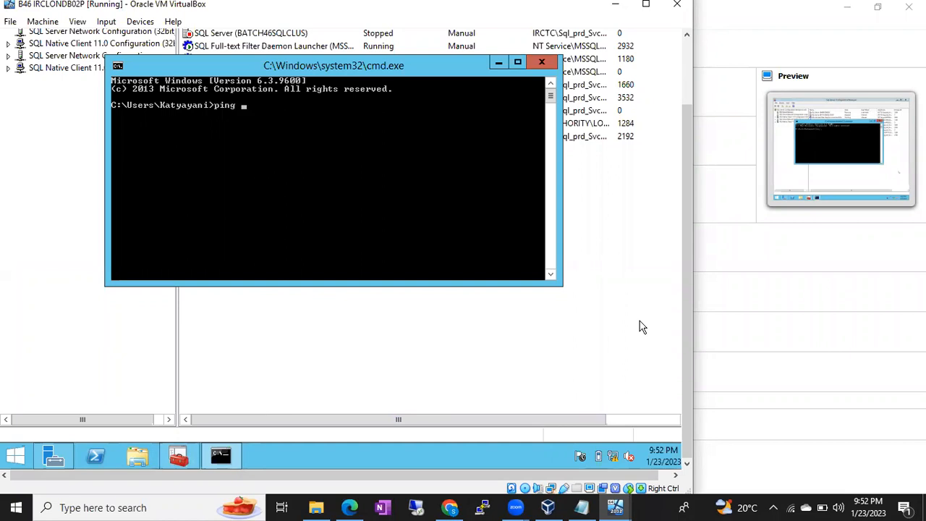
{"action": "type", "text": "10.10.10.100"}
{"action": "key", "text": "Return"}
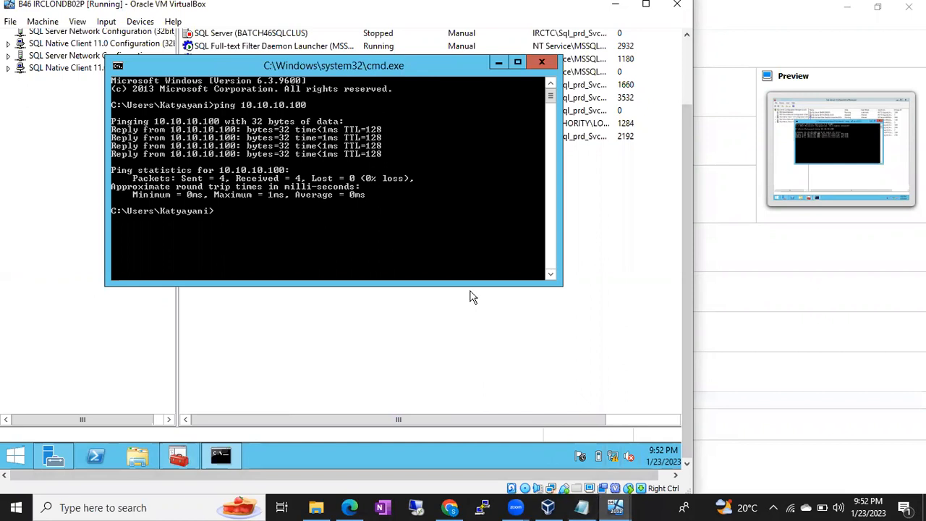
Ping 10.10.10.1 from LONDB02P, then switch to the MUMDB01P VM
{"action": "key", "text": "Up"}
{"action": "key", "text": "BackSpace"}
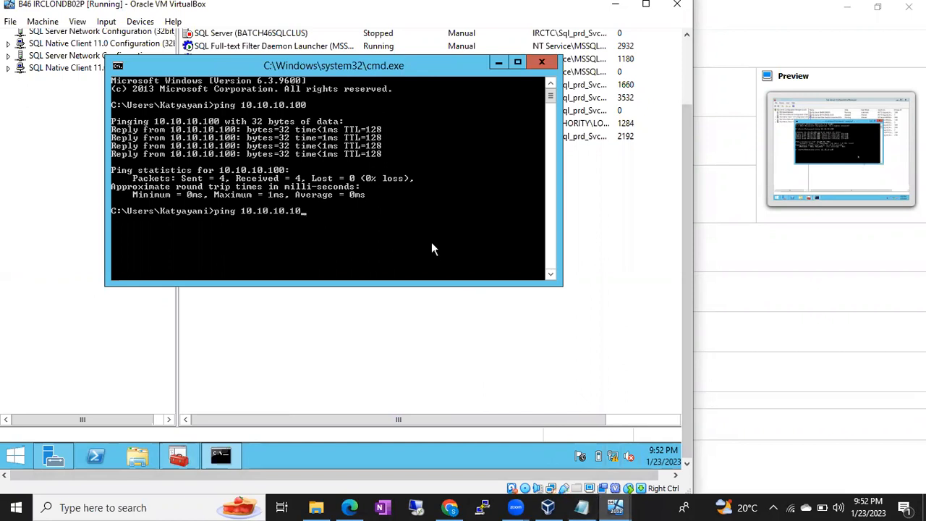
{"action": "key", "text": "BackSpace"}
{"action": "key", "text": "Return"}
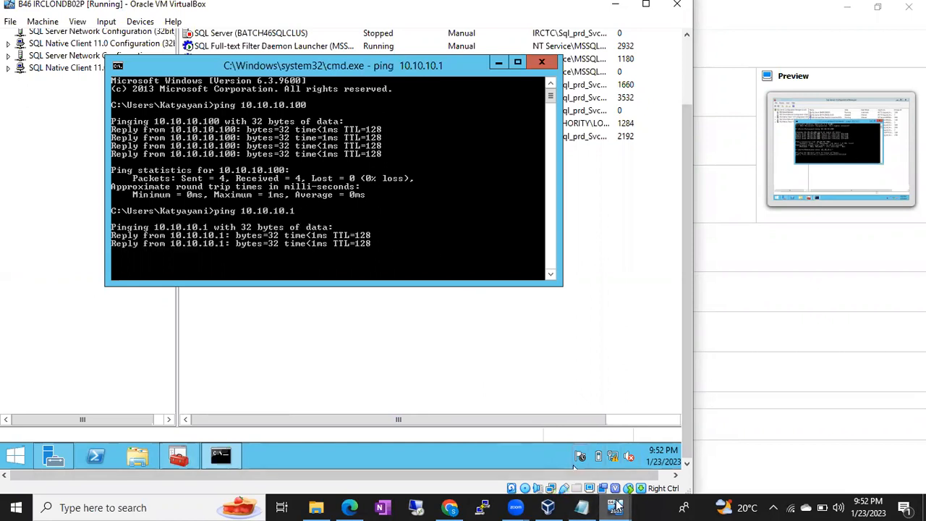
{"action": "mouse_move", "coordinate": [615, 507]}
{"action": "left_click", "coordinate": [589, 451]}
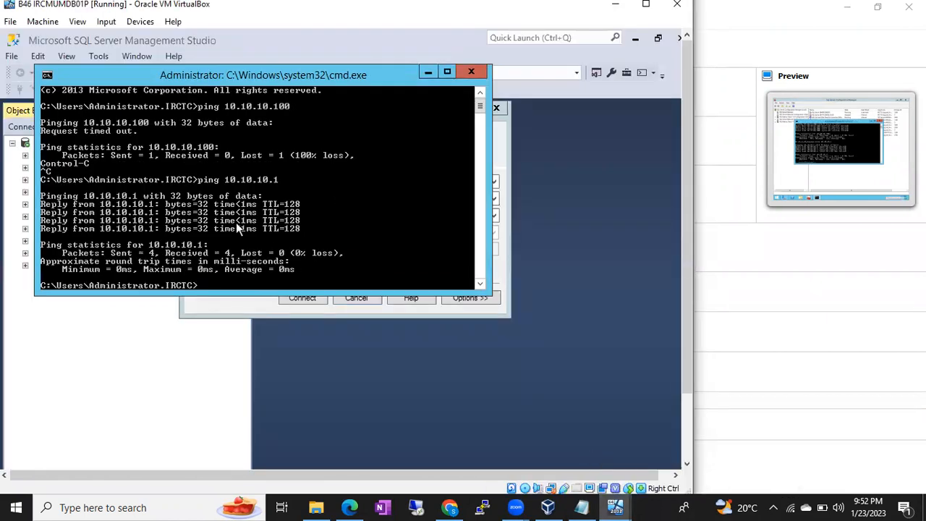
From MUMDB01P, re-run ping 10.10.10.100 and then ping 10.10.10.2, both replying
{"action": "key", "text": "Up"}
{"action": "key", "text": "Up"}
{"action": "key", "text": "Return"}
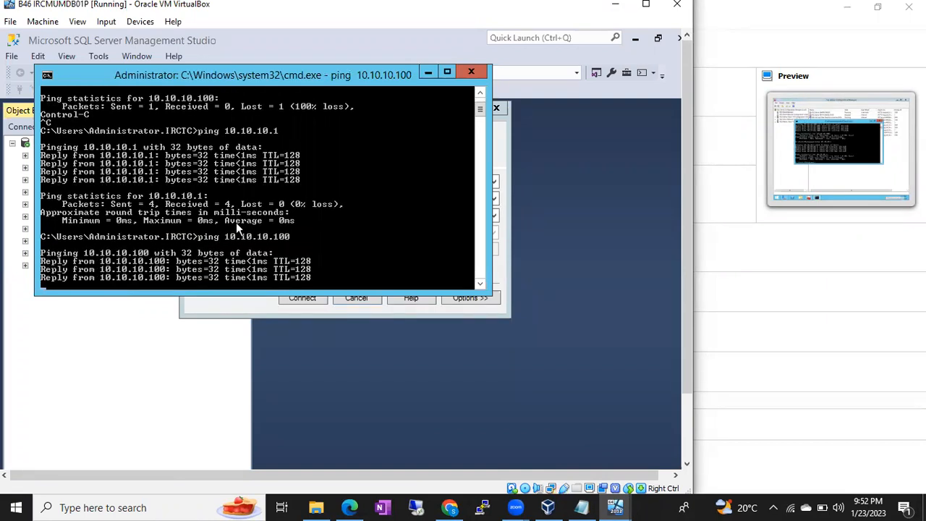
{"action": "key", "text": "Up"}
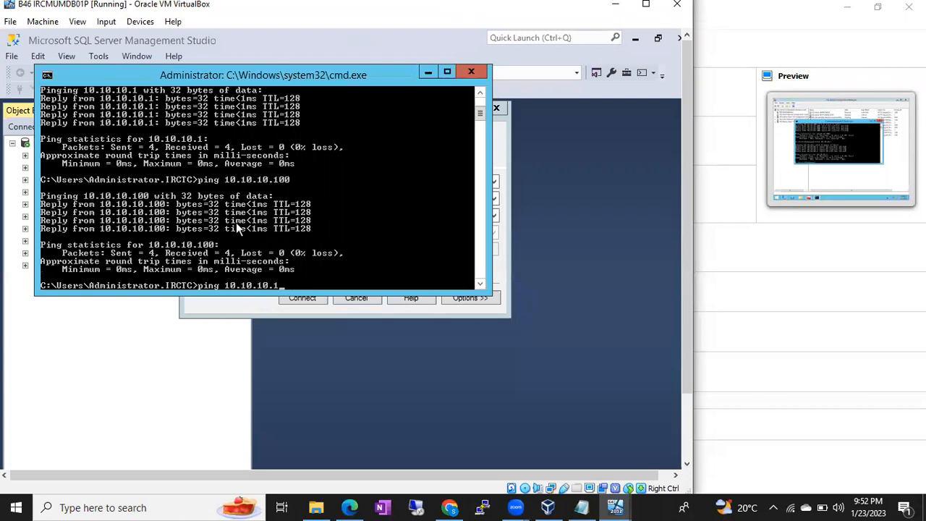
{"action": "key", "text": "BackSpace"}
{"action": "type", "text": "2"}
{"action": "key", "text": "Return"}
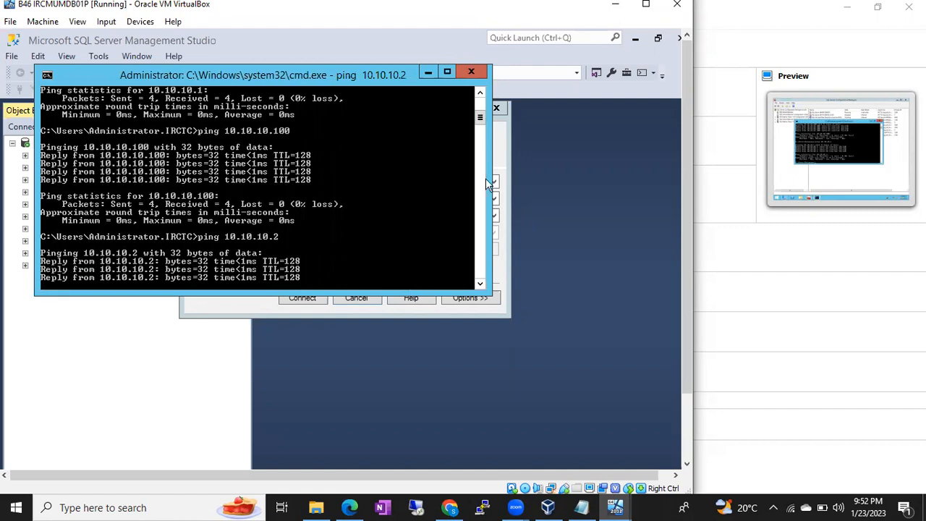
Connect SSMS to B46IRCLONDB02P\B46IRCDB02P and expand the new server node
{"action": "left_click", "coordinate": [427, 72]}
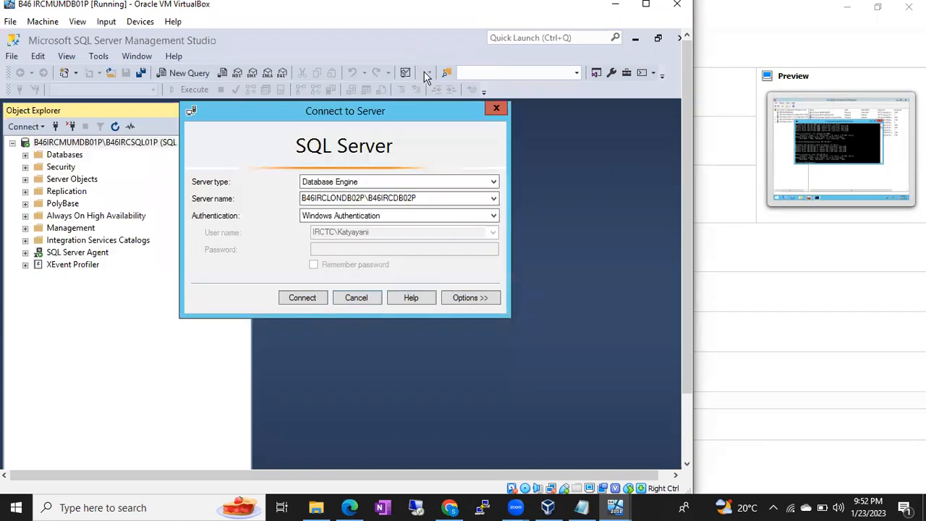
{"action": "left_click", "coordinate": [310, 297]}
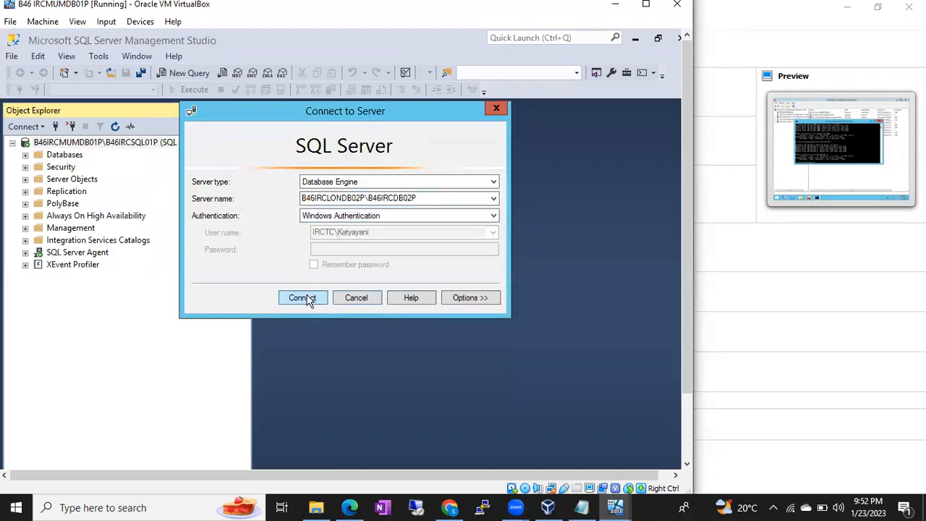
{"action": "double_click", "coordinate": [141, 274]}
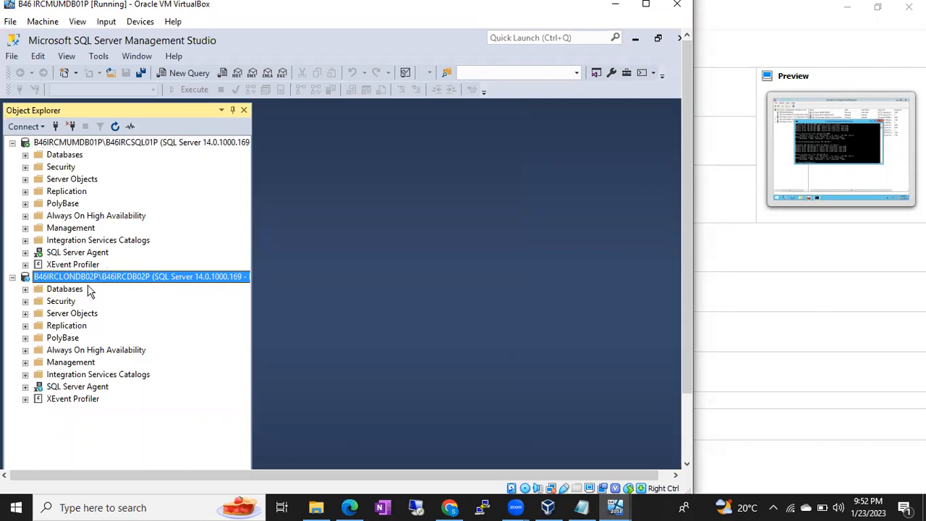
Expand Databases on the MUMDB01P server, showing BigBasket and IXIGO
{"action": "left_click", "coordinate": [88, 145]}
{"action": "mouse_move", "coordinate": [615, 507]}
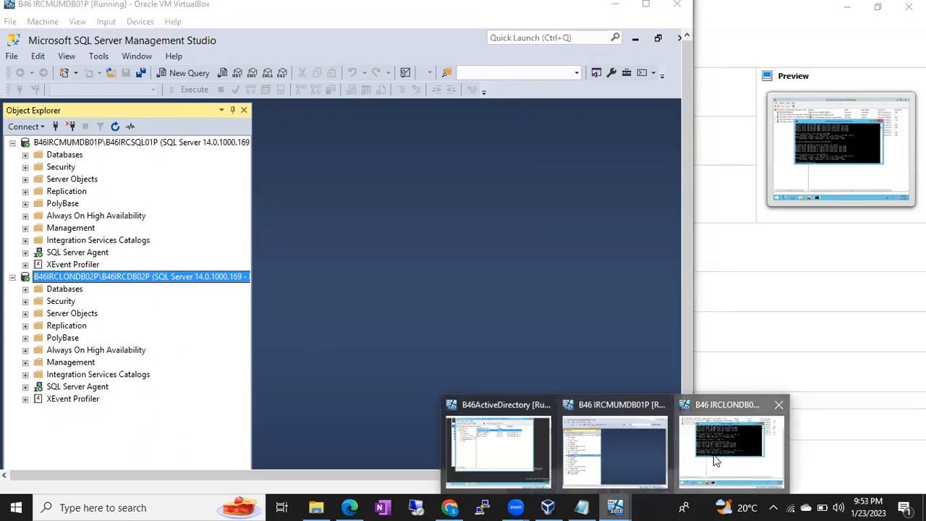
{"action": "left_click", "coordinate": [715, 461]}
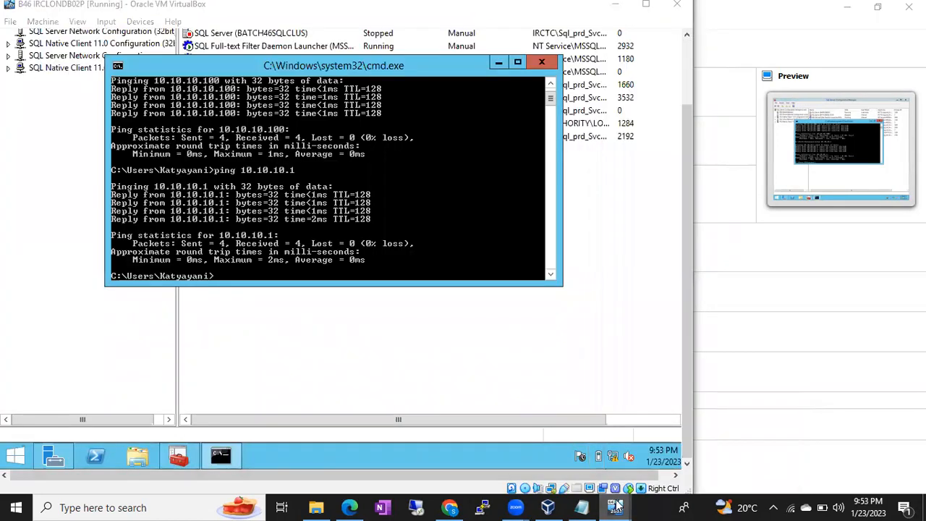
{"action": "left_click", "coordinate": [615, 449]}
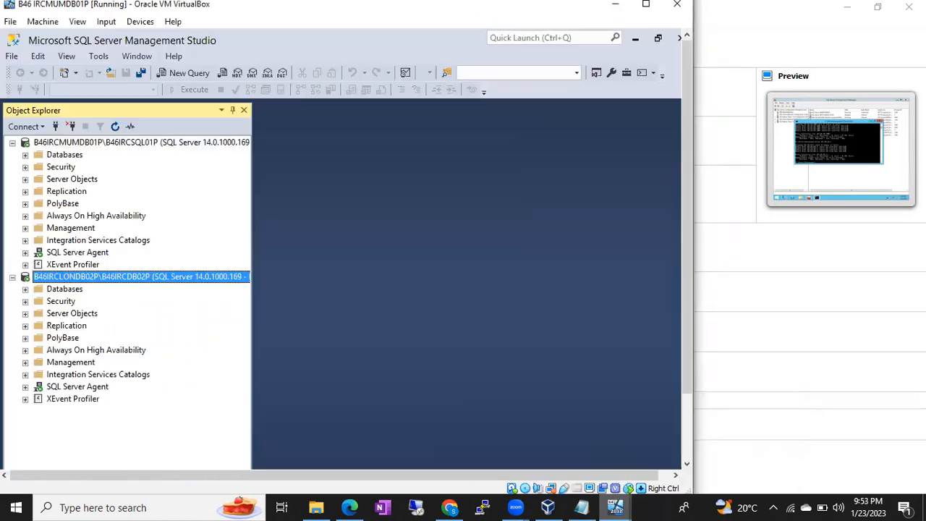
{"action": "left_click", "coordinate": [25, 155]}
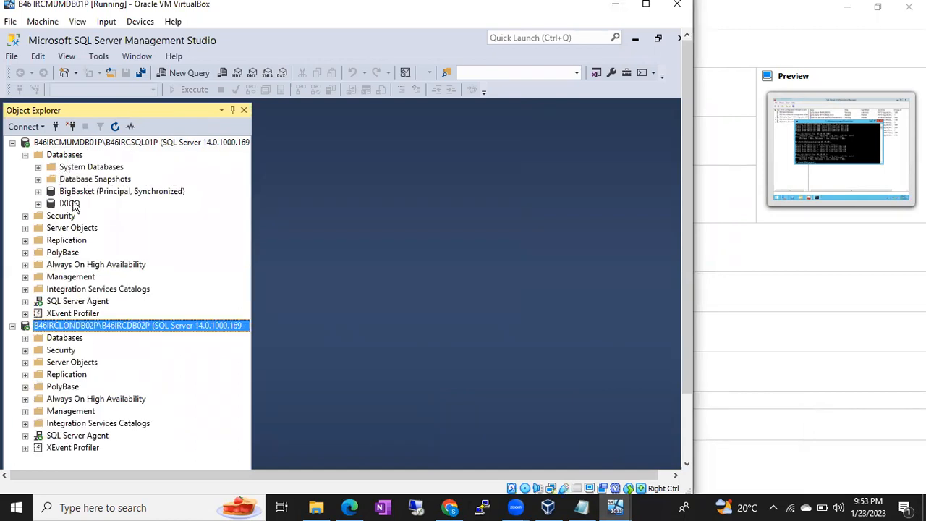
Expand SQL Server Agent > Jobs under MUMDB01P and select the LSBackup_IXIGO job
{"action": "left_click", "coordinate": [71, 204]}
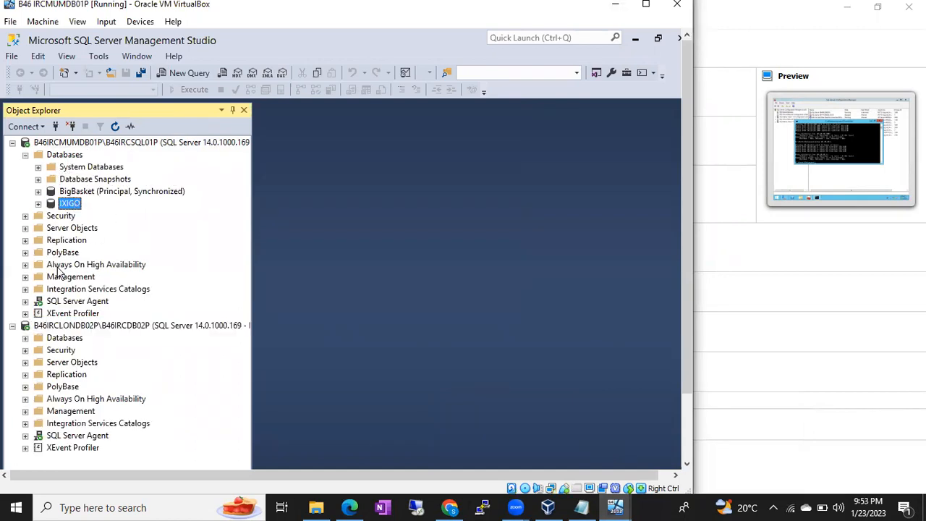
{"action": "left_click", "coordinate": [25, 301]}
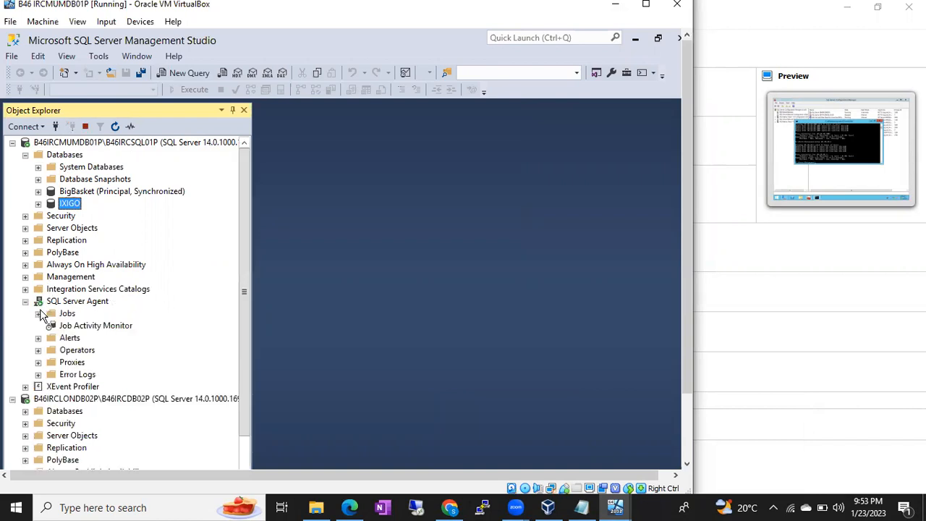
{"action": "left_click", "coordinate": [38, 313]}
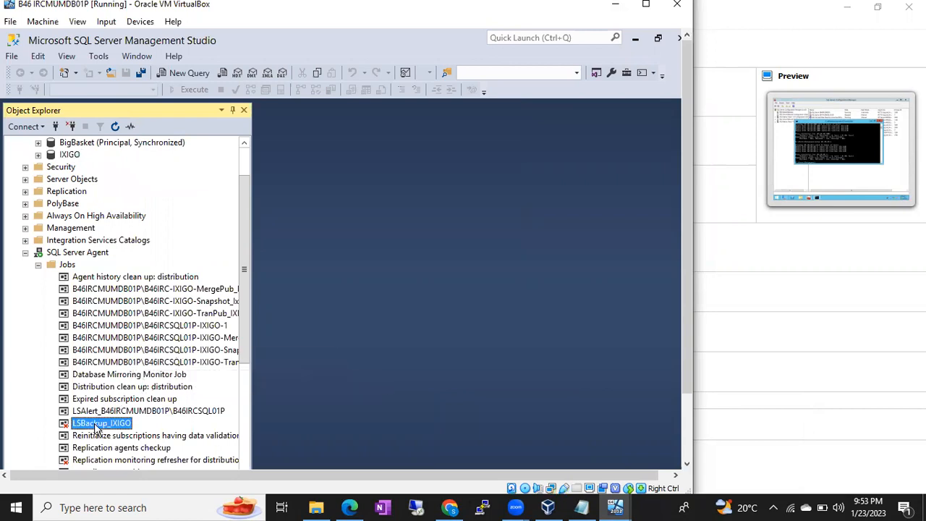
{"action": "left_click", "coordinate": [96, 424]}
{"action": "scroll", "coordinate": [246, 355], "scroll_direction": "down", "scroll_amount": 3}
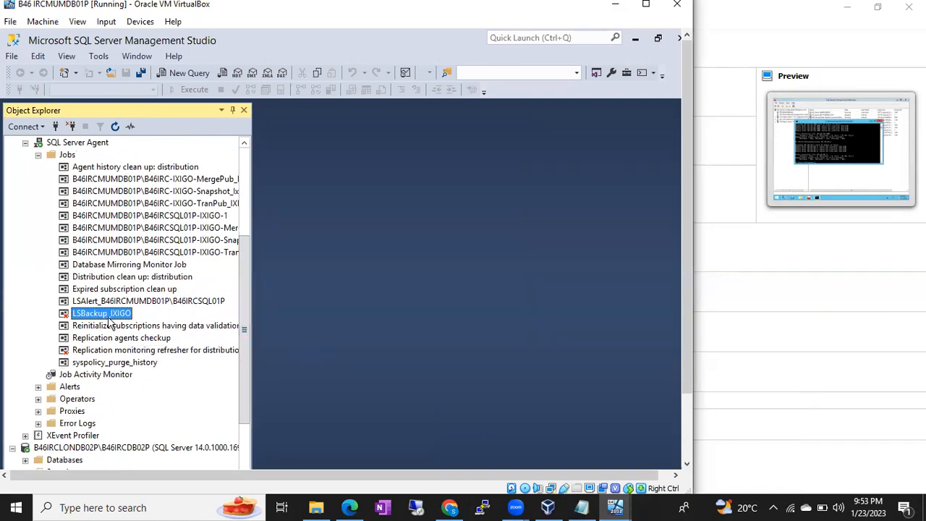
{"action": "scroll", "coordinate": [108, 318], "scroll_direction": "up", "scroll_amount": 4}
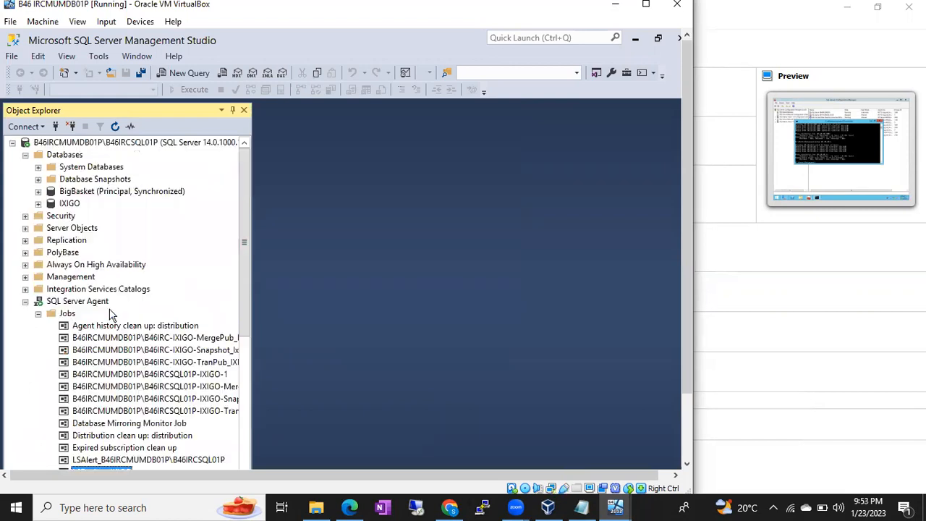
{"action": "left_click", "coordinate": [72, 205]}
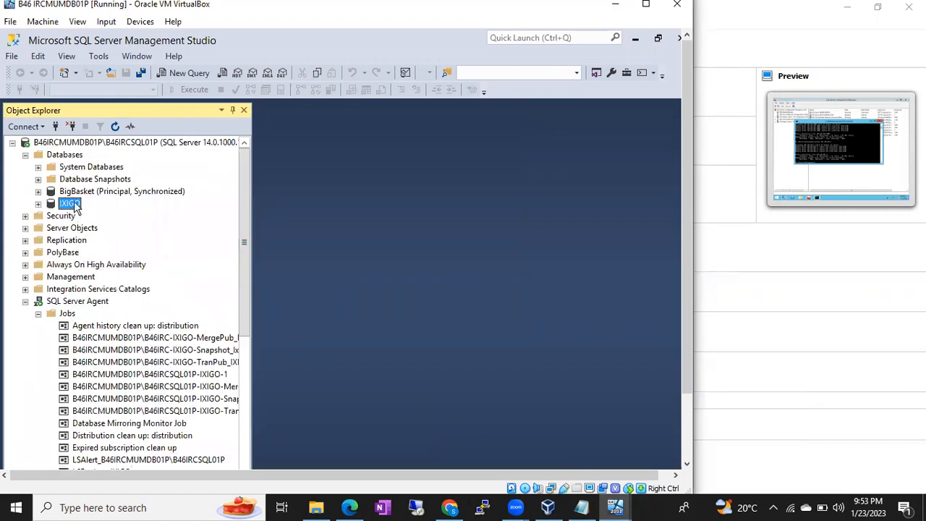
Open the Transaction Log Shipping Status standard report for MUMDB01P and select the BigBasket database
{"action": "right_click", "coordinate": [107, 142]}
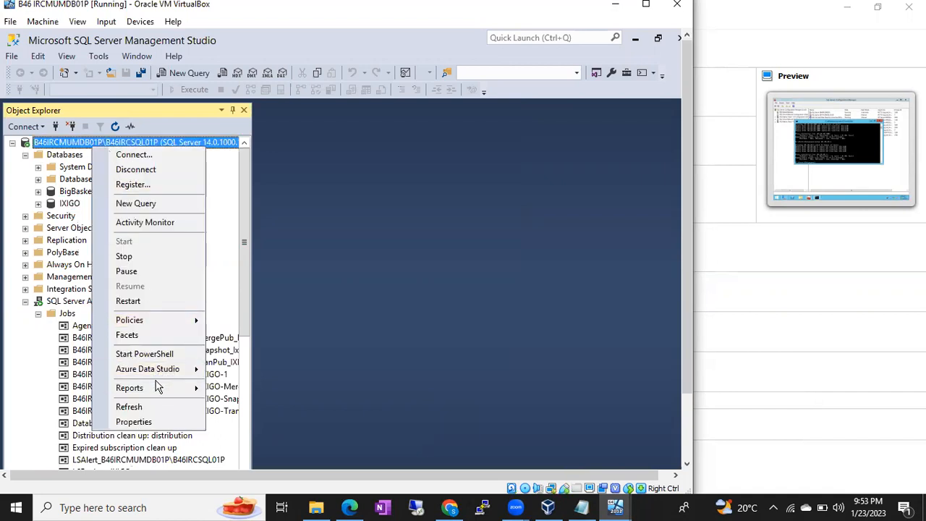
{"action": "mouse_move", "coordinate": [155, 388]}
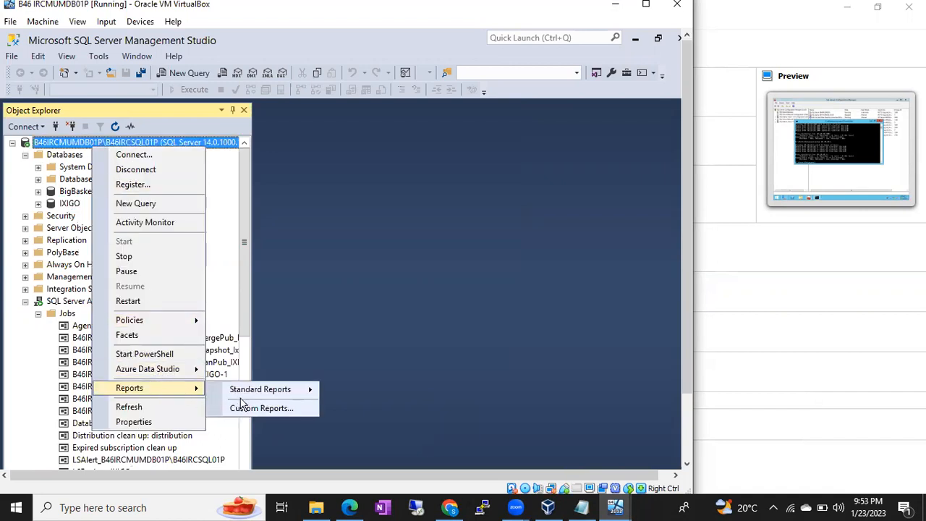
{"action": "mouse_move", "coordinate": [259, 391]}
{"action": "left_click_drag", "start_coordinate": [690, 345], "coordinate": [692, 428]}
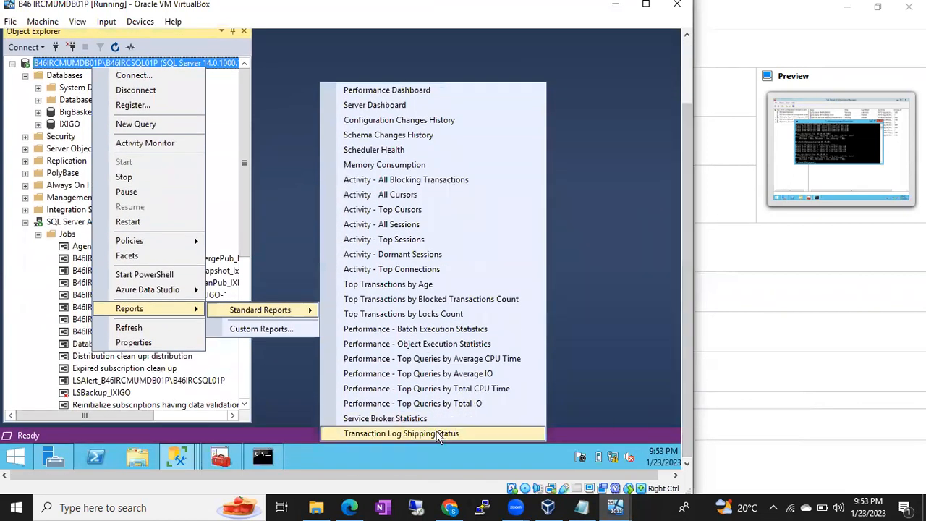
{"action": "left_click", "coordinate": [442, 434]}
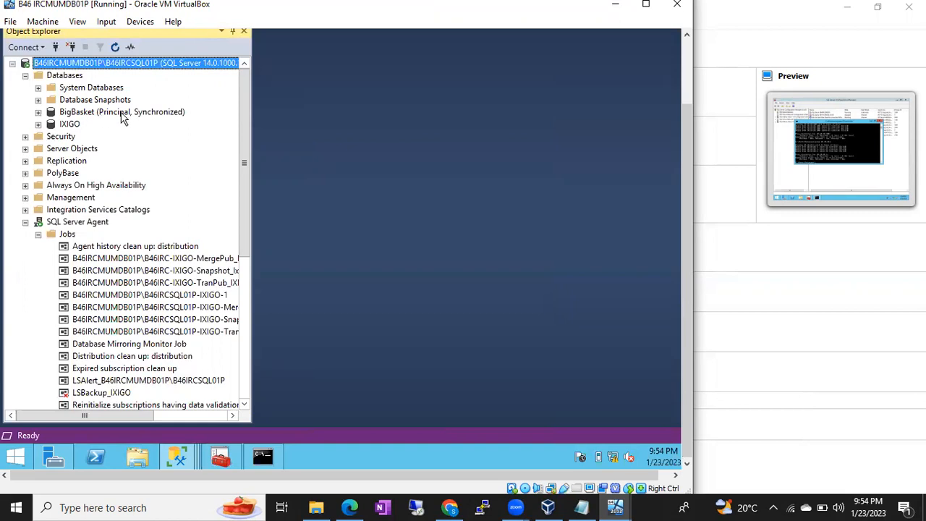
{"action": "left_click", "coordinate": [116, 115]}
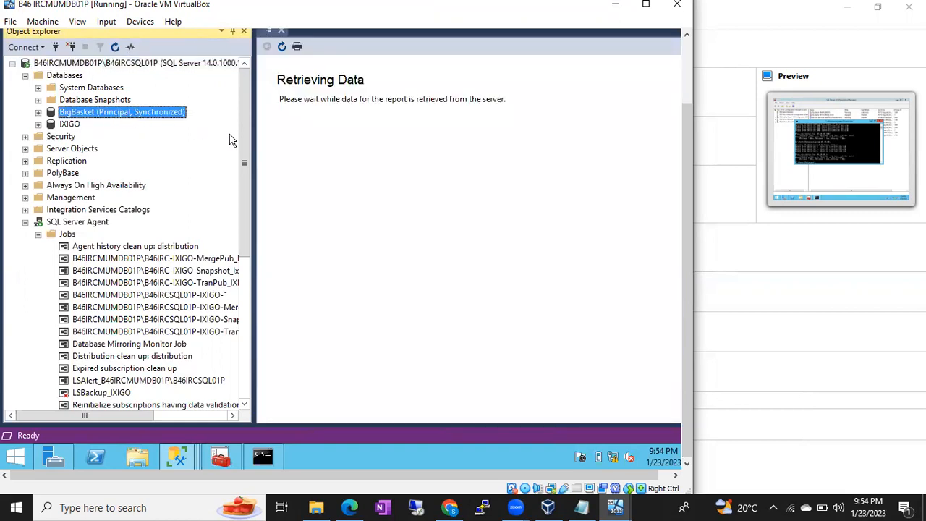
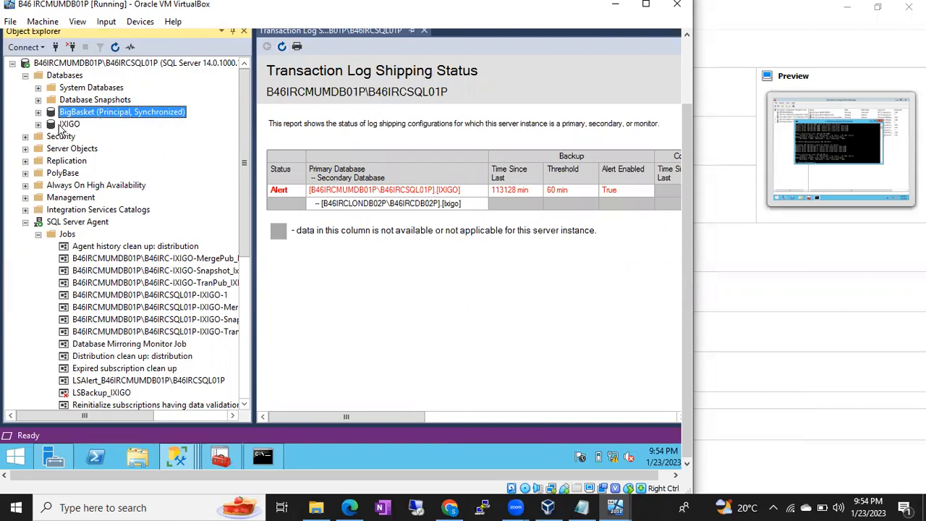
Select the mirrored Bigbasket under B46IRCLONDB02P Databases, then re-expand MUMDB01P's SQL Server Agent jobs
{"action": "left_click", "coordinate": [62, 126]}
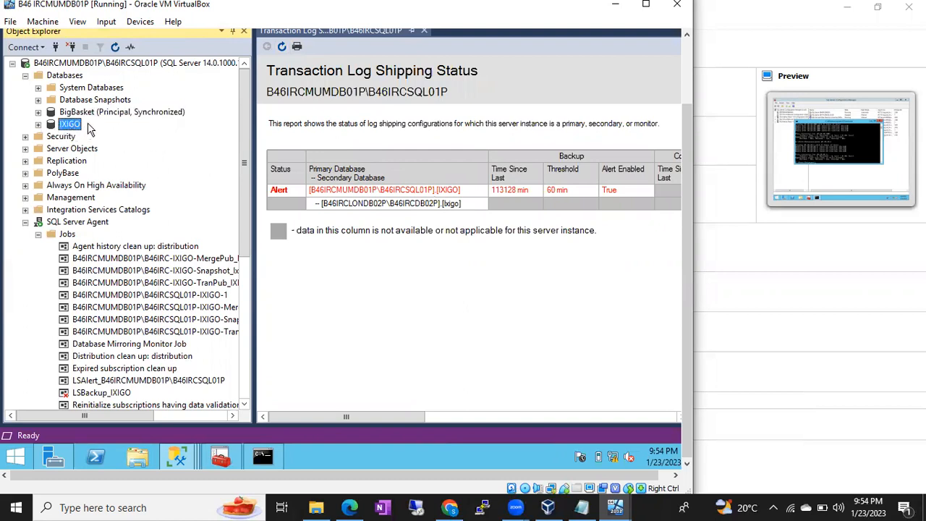
{"action": "left_click", "coordinate": [105, 116]}
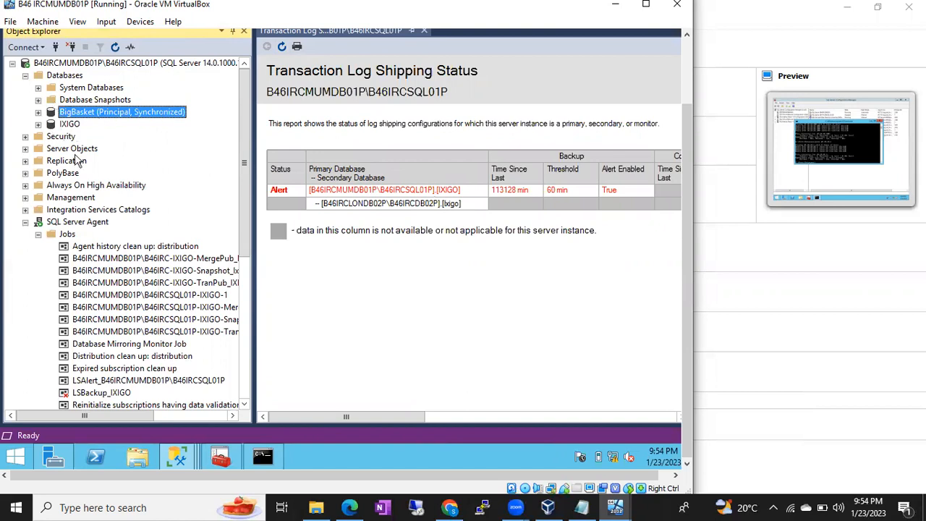
{"action": "left_click", "coordinate": [27, 223]}
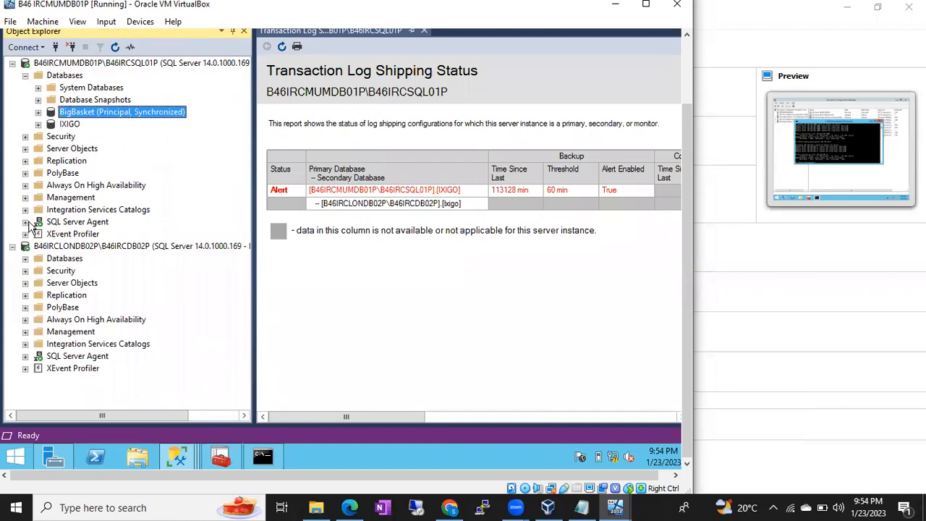
{"action": "left_click", "coordinate": [26, 259]}
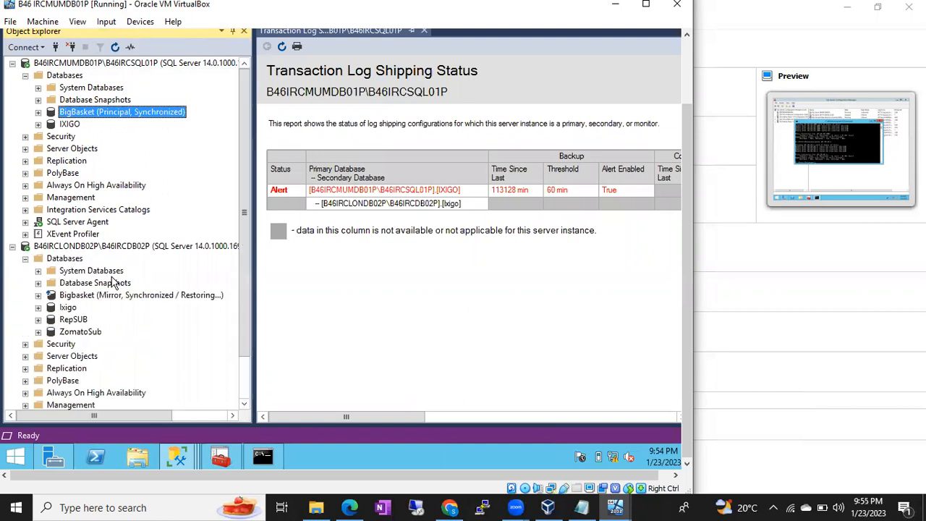
{"action": "left_click", "coordinate": [78, 297]}
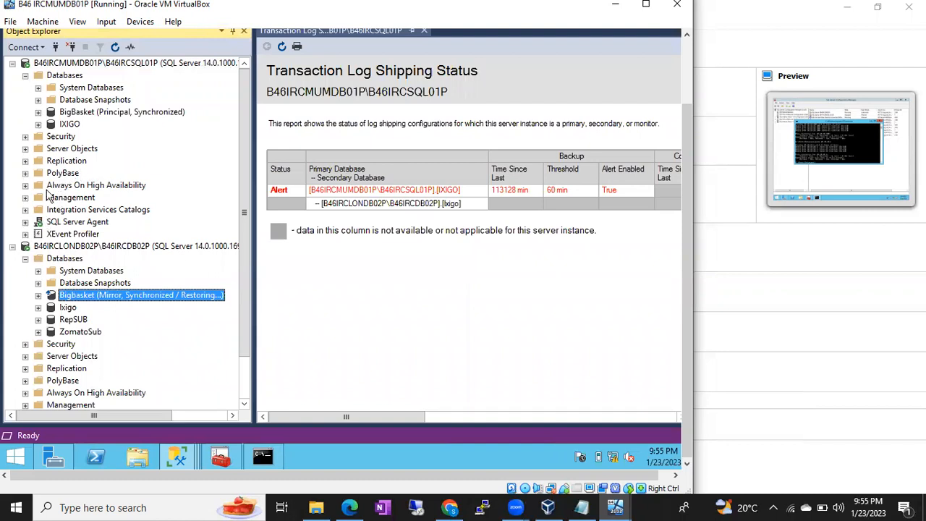
{"action": "left_click", "coordinate": [26, 221]}
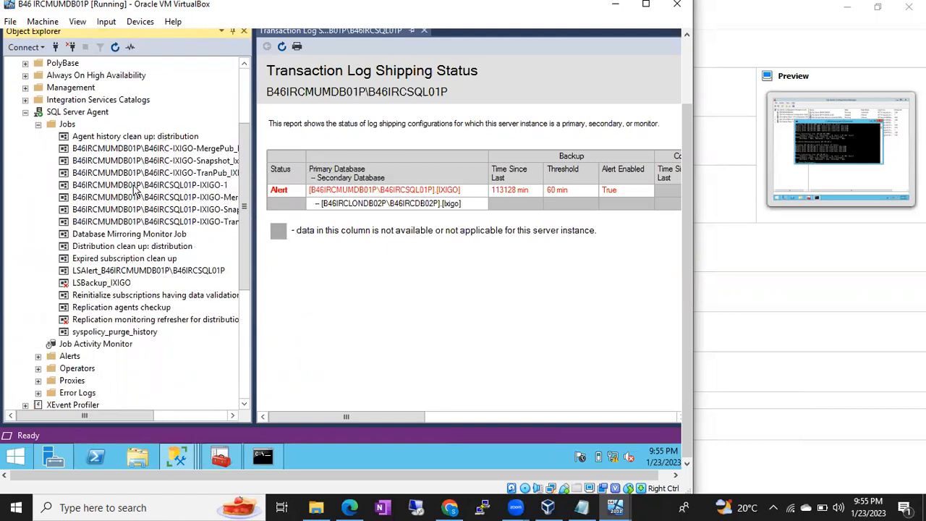
Expand Replication > Local Publications and review MergePub_IXIGO, Snapshot_Ixigo and TranPub_IXIGO
{"action": "left_click", "coordinate": [25, 112]}
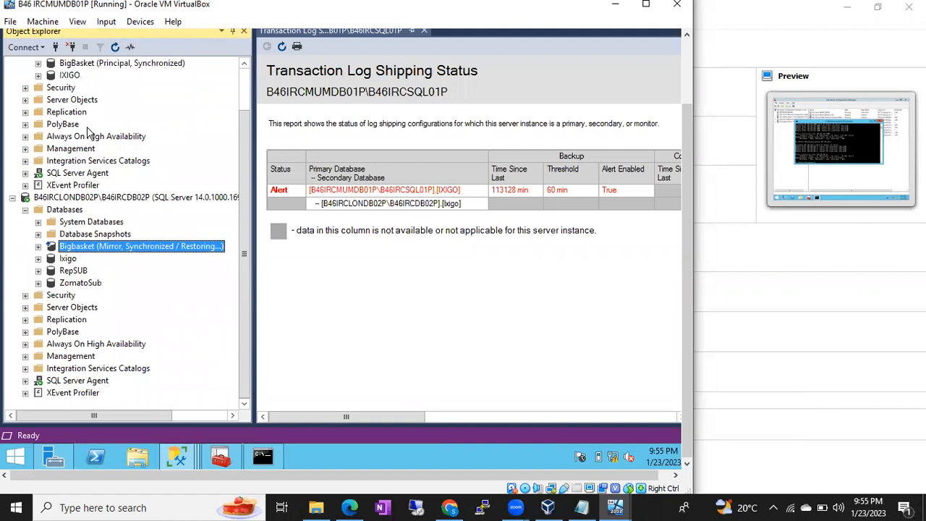
{"action": "left_click", "coordinate": [25, 112]}
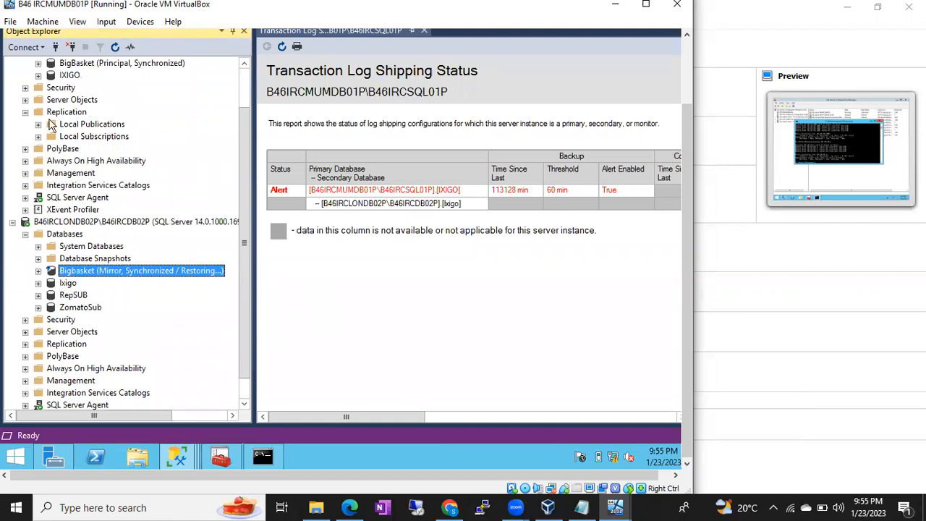
{"action": "left_click", "coordinate": [38, 123]}
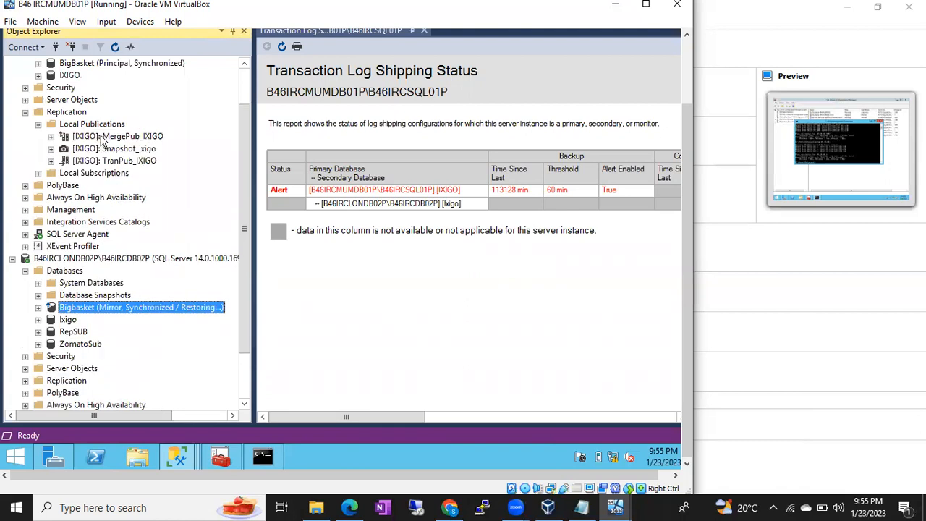
{"action": "left_click", "coordinate": [112, 137]}
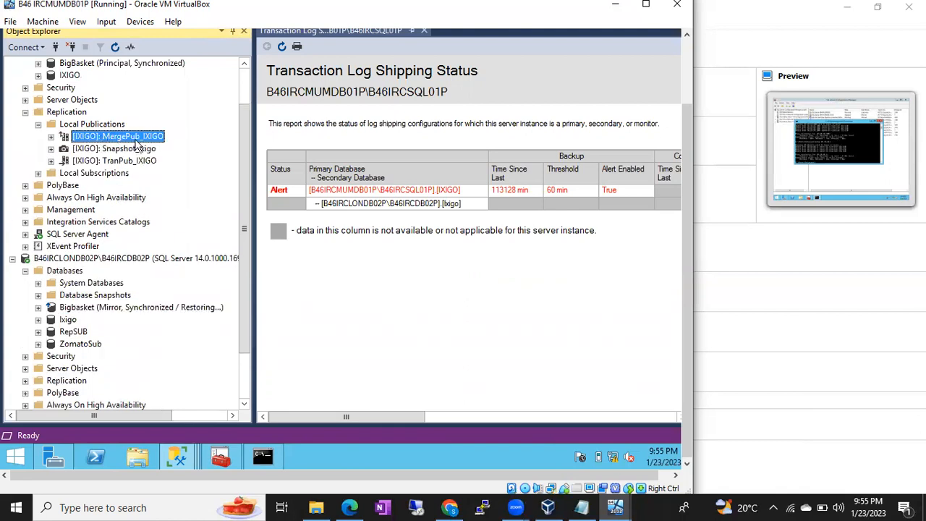
{"action": "left_click", "coordinate": [108, 150]}
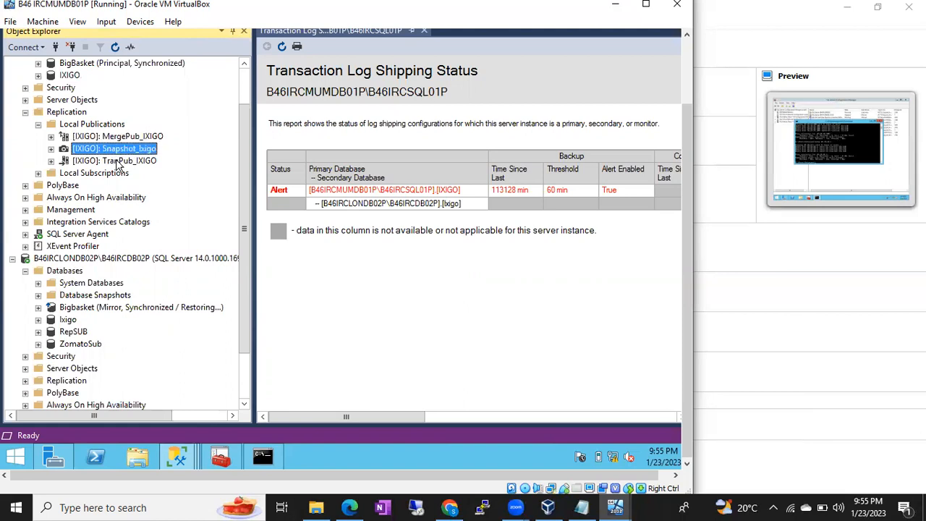
{"action": "left_click", "coordinate": [118, 161]}
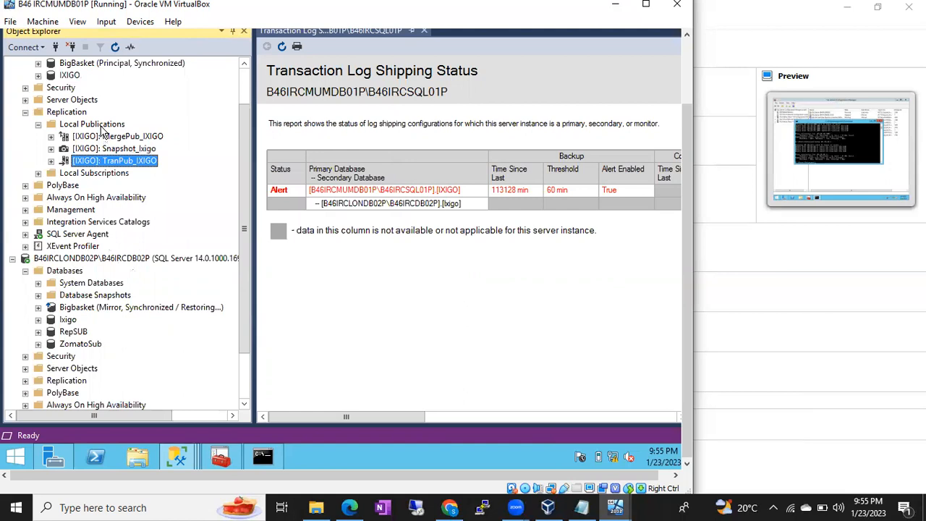
{"action": "left_click", "coordinate": [102, 126]}
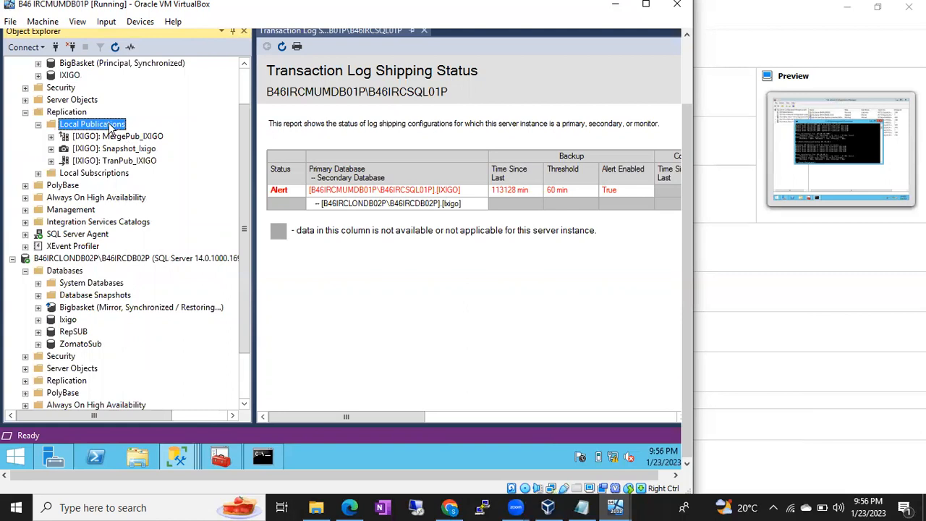
{"action": "key", "text": "Up"}
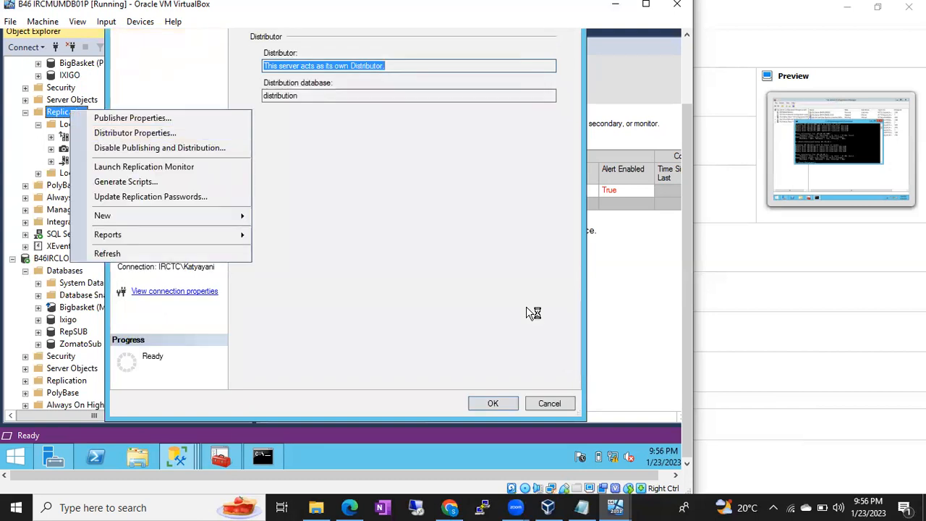
Cancel Distributor Properties without changes and dismiss the Replication context menu
{"action": "left_click", "coordinate": [559, 409]}
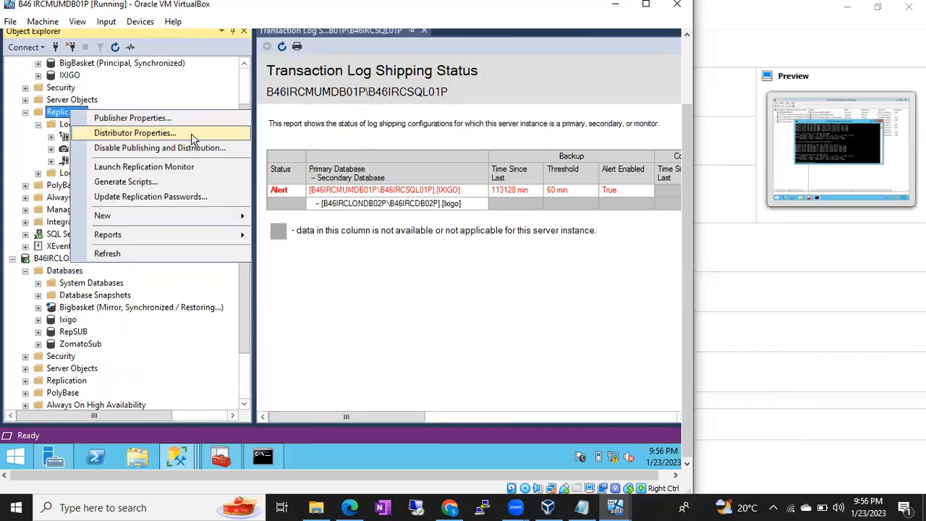
{"action": "left_click", "coordinate": [120, 167]}
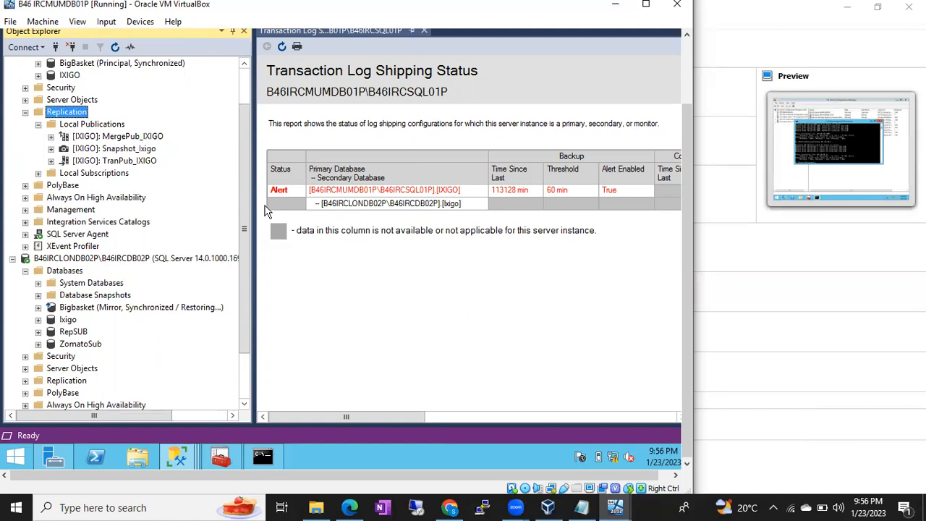
{"action": "left_click_drag", "start_coordinate": [685, 214], "coordinate": [682, 291]}
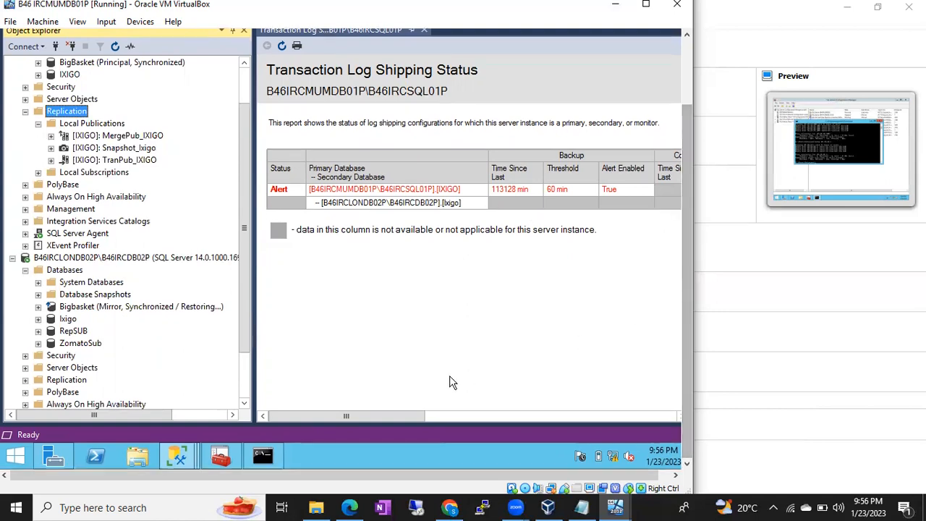
{"action": "left_click", "coordinate": [391, 463]}
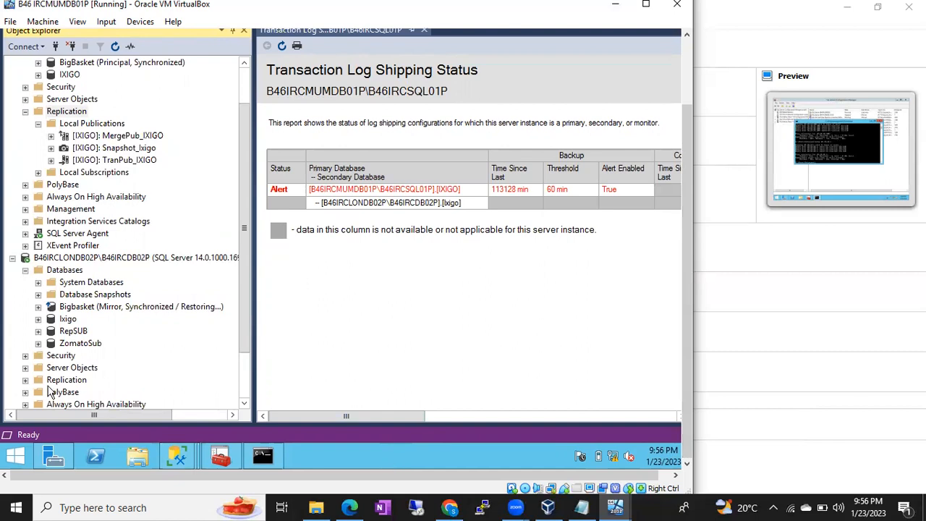
Launch Failover Cluster Manager by running cluadmin.msc from the Run prompt
{"action": "key", "text": "super+r"}
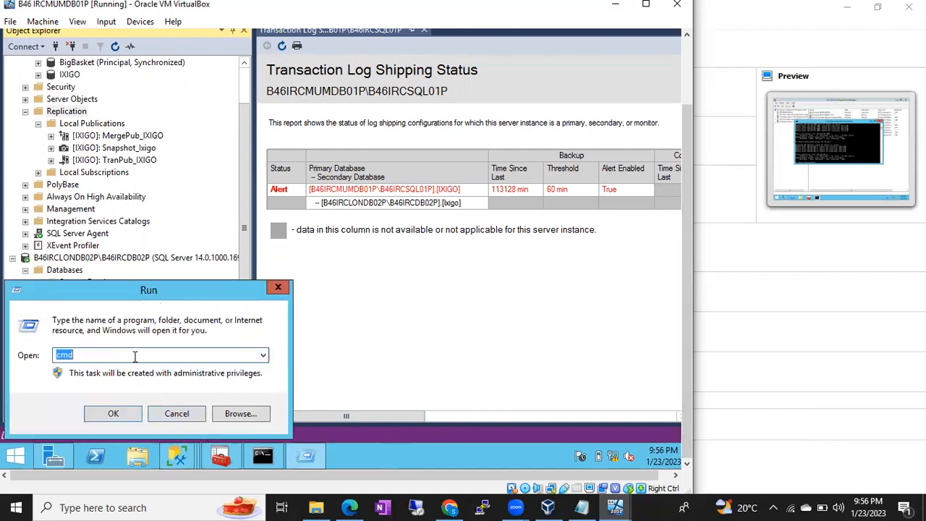
{"action": "type", "text": "cluadmin.msc"}
{"action": "key", "text": "Return"}
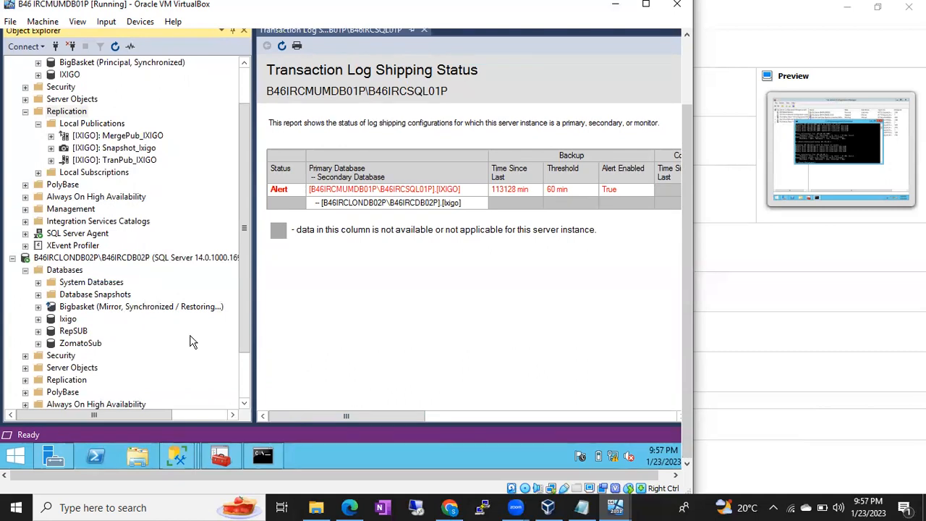
In SQL Server Configuration Manager, select the stopped SQL Server (BATCH46SQLCLUS) service
{"action": "left_click", "coordinate": [221, 456]}
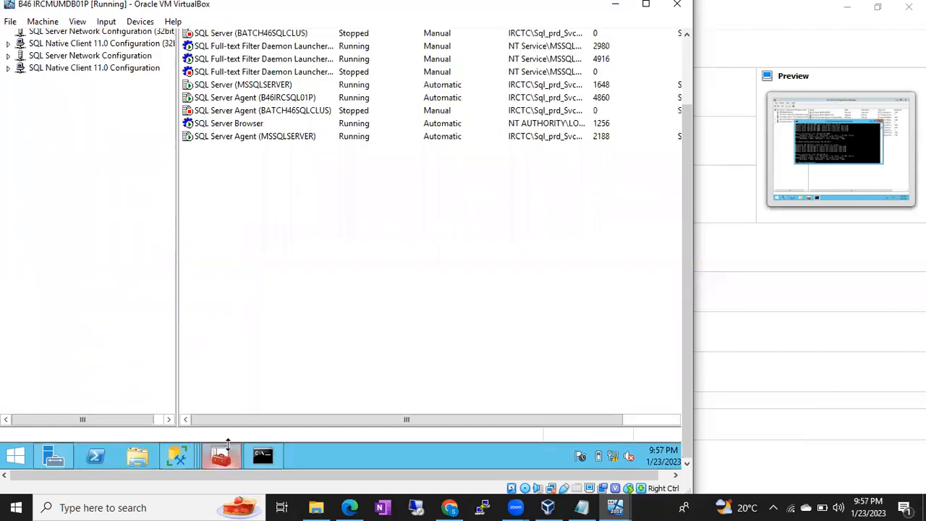
{"action": "left_click_drag", "start_coordinate": [688, 118], "coordinate": [683, 33]}
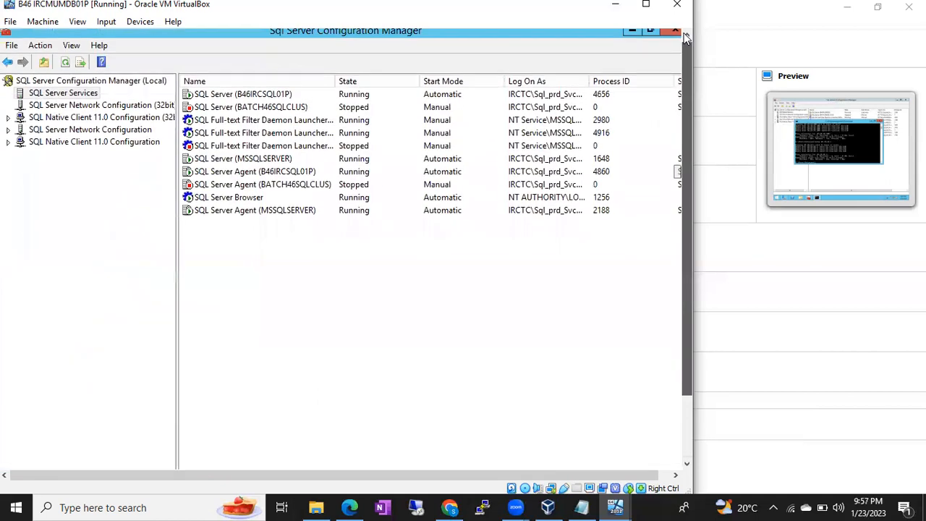
{"action": "left_click", "coordinate": [267, 114]}
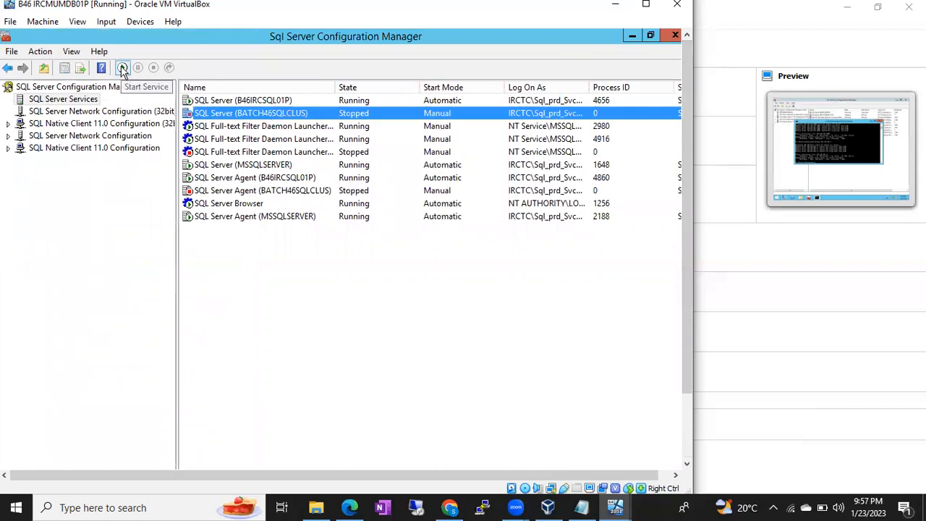
{"action": "left_click_drag", "start_coordinate": [685, 154], "coordinate": [686, 217]}
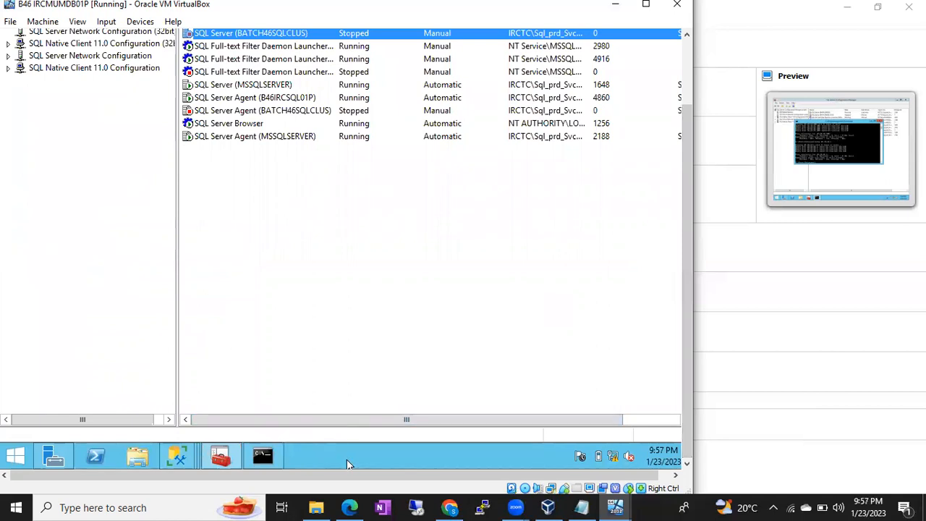
Check the host's Task Manager, then minimize it and return to the guest's SSMS windows
{"action": "right_click", "coordinate": [645, 506]}
{"action": "left_click", "coordinate": [669, 439]}
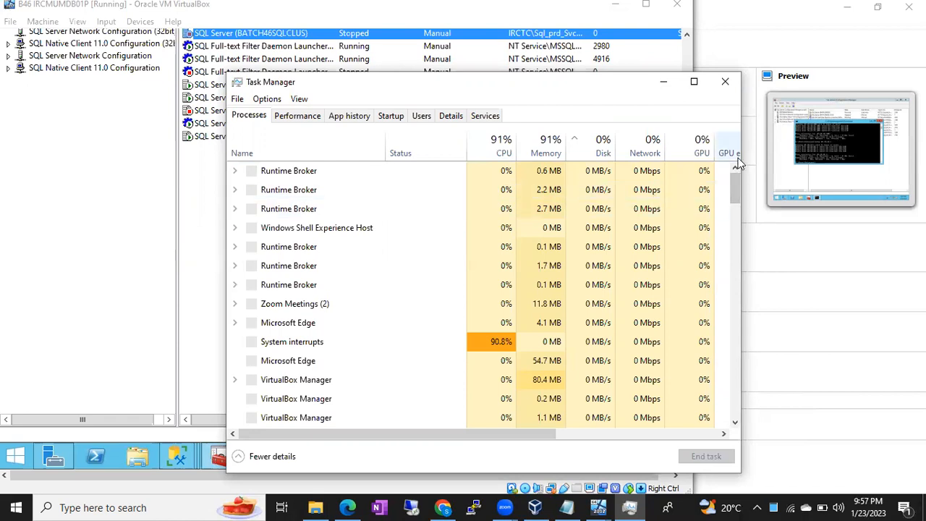
{"action": "left_click", "coordinate": [664, 81]}
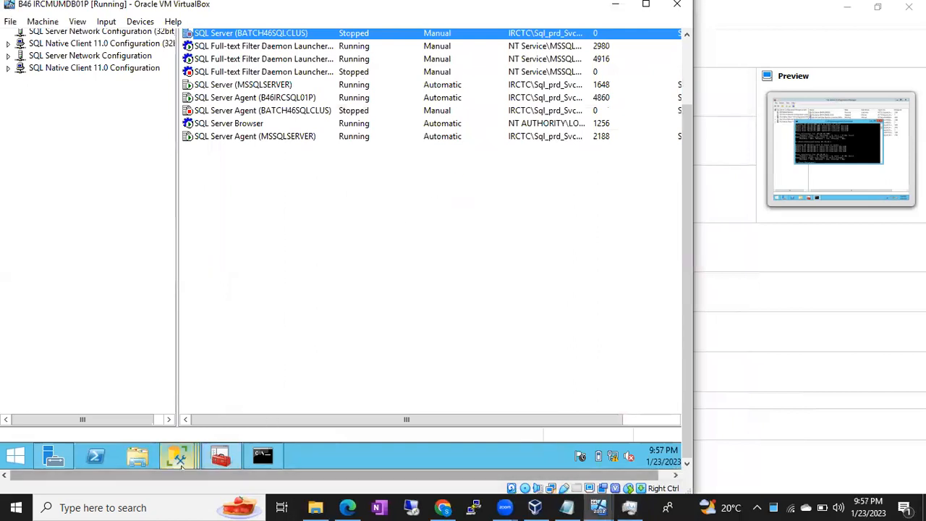
{"action": "left_click", "coordinate": [178, 457]}
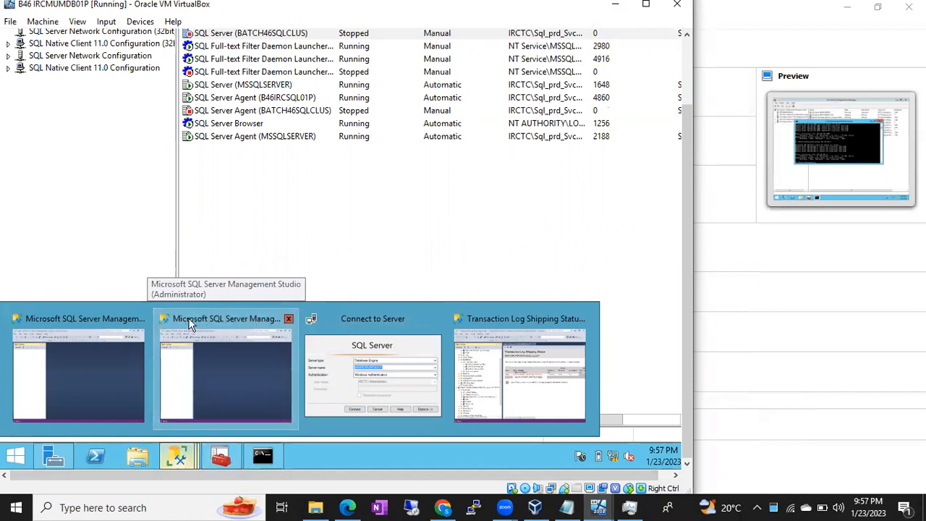
Bring the extra SSMS window forward and dismiss its Connect to Server prompt
{"action": "left_click", "coordinate": [148, 318]}
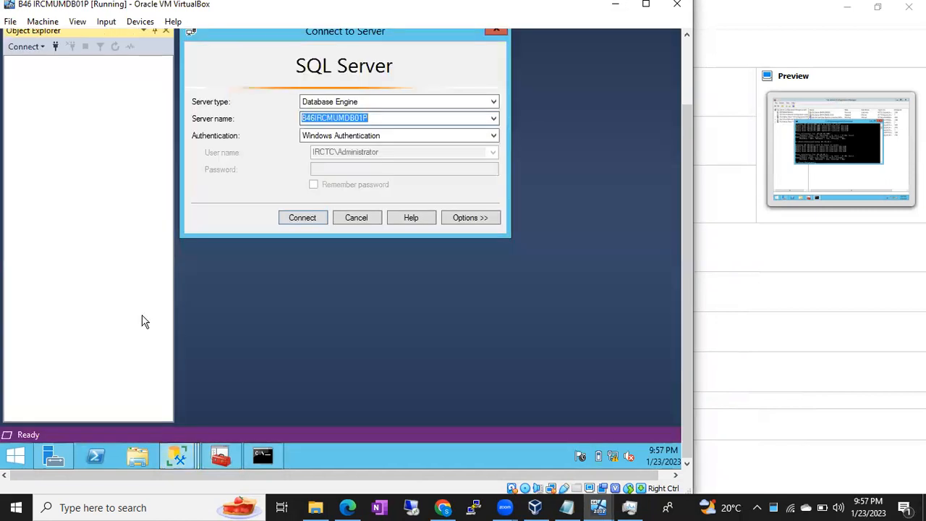
{"action": "left_click", "coordinate": [355, 220]}
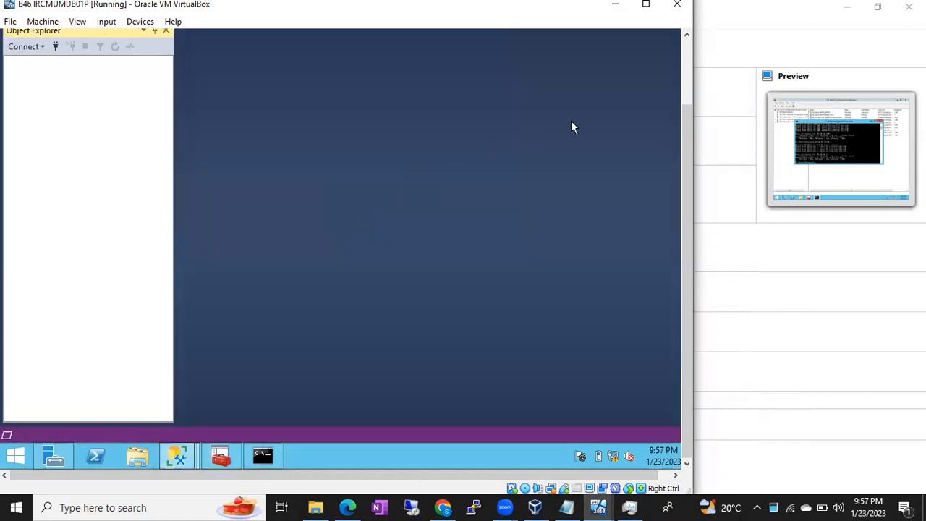
{"action": "left_click_drag", "start_coordinate": [685, 123], "coordinate": [684, 38]}
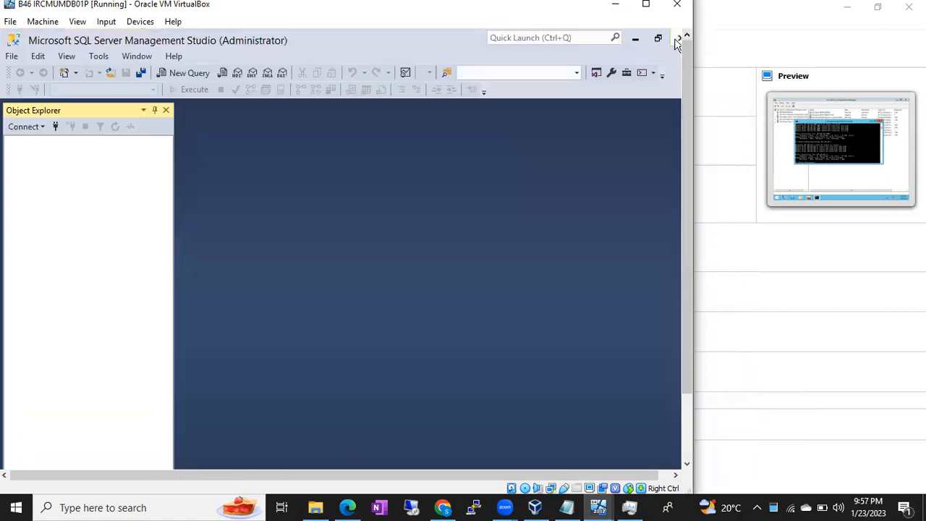
{"action": "left_click_drag", "start_coordinate": [684, 148], "coordinate": [687, 253]}
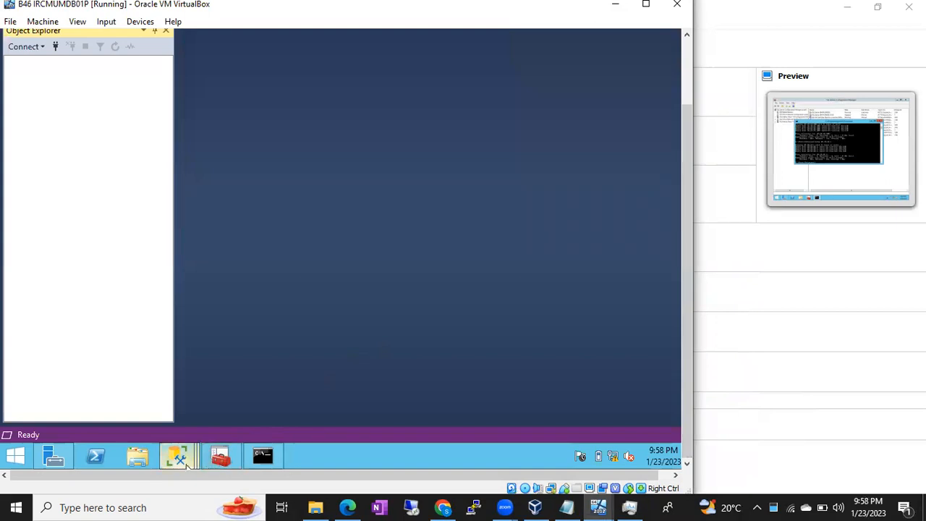
Close the unresponsive SSMS 18 instance, choosing 'Close the program'
{"action": "mouse_move", "coordinate": [183, 460]}
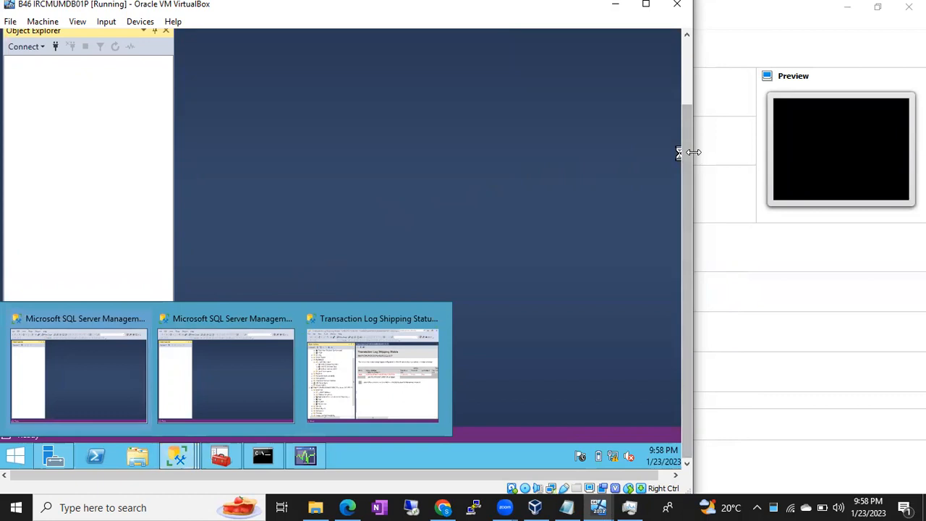
{"action": "scroll", "coordinate": [687, 152], "scroll_direction": "up", "scroll_amount": 3}
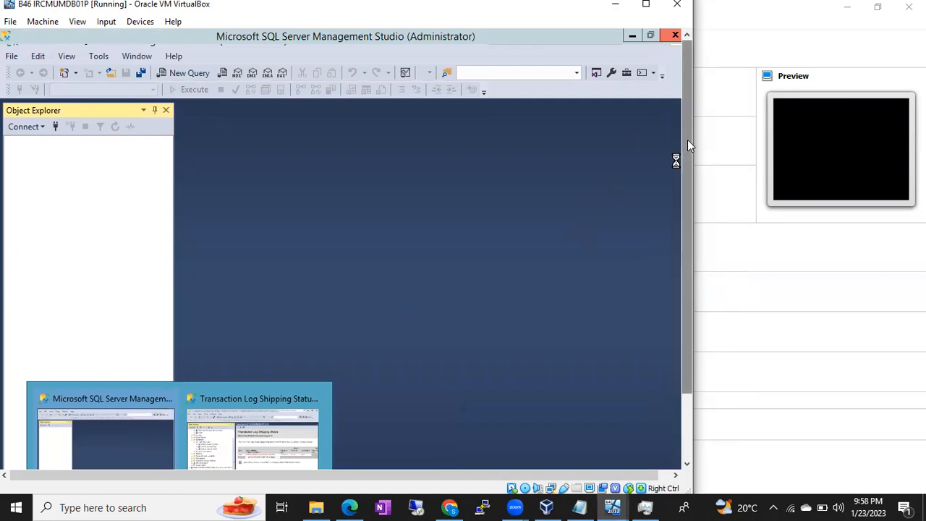
{"action": "scroll", "coordinate": [687, 140], "scroll_direction": "down", "scroll_amount": 3}
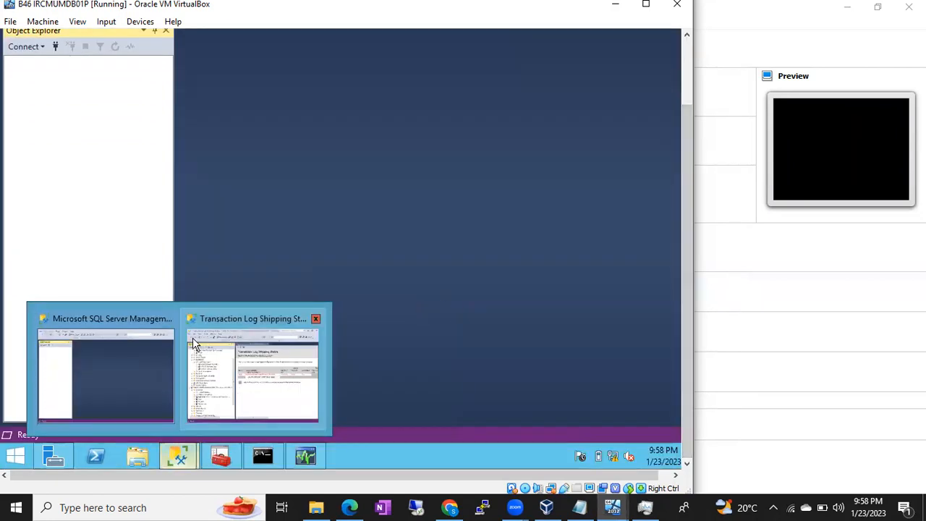
{"action": "left_click", "coordinate": [168, 320]}
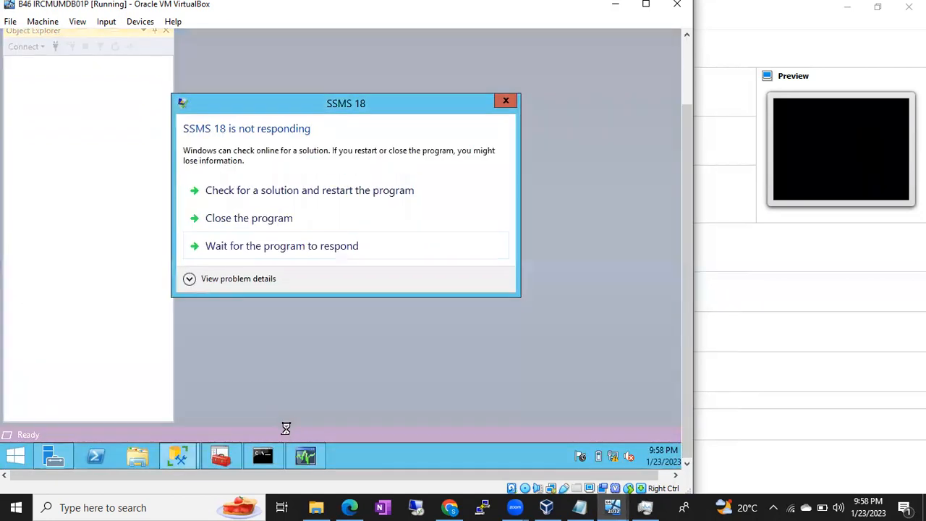
{"action": "left_click", "coordinate": [316, 226]}
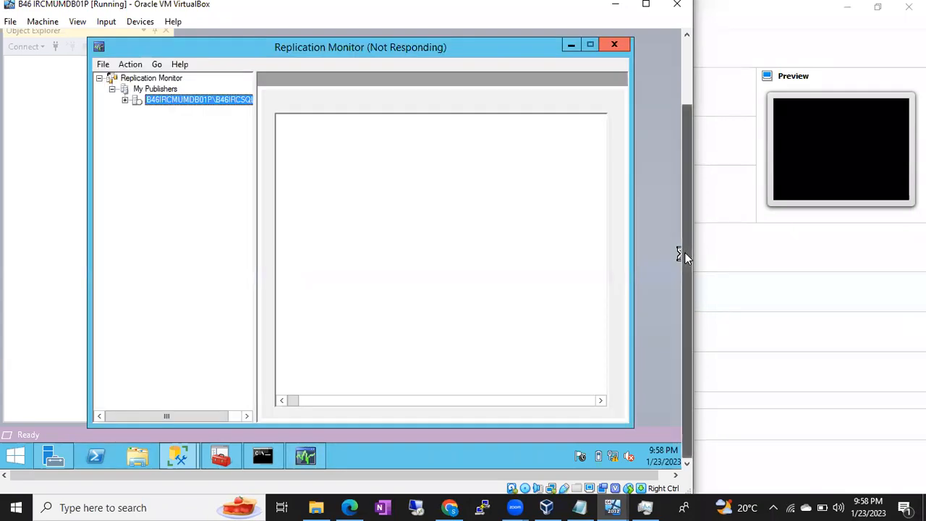
{"action": "left_click_drag", "start_coordinate": [685, 253], "coordinate": [685, 170]}
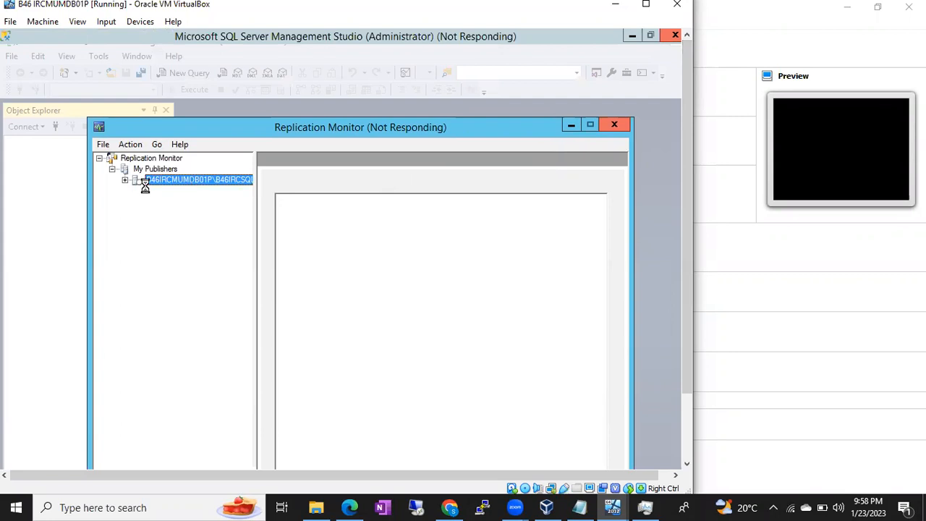
Switch between the log shipping report and Replication Monitor, then close Replication Monitor
{"action": "left_click_drag", "start_coordinate": [688, 170], "coordinate": [704, 253]}
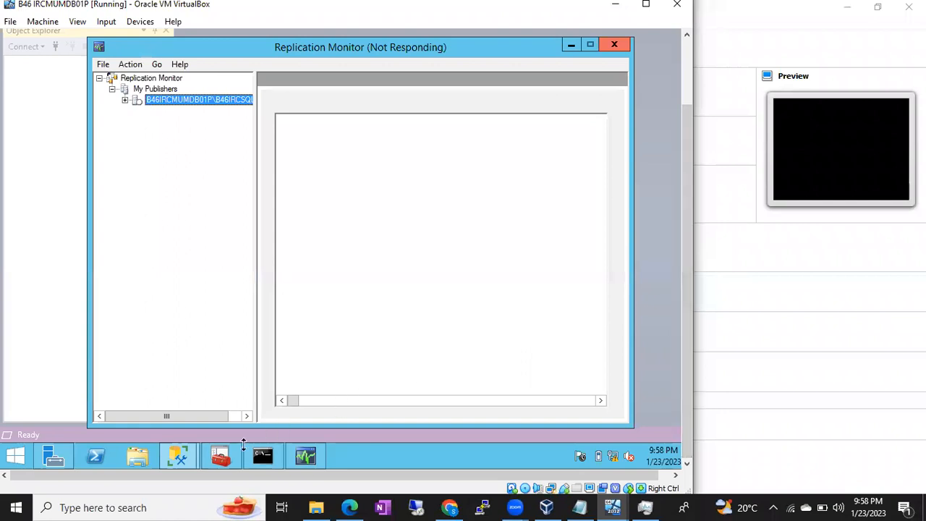
{"action": "left_click", "coordinate": [178, 455]}
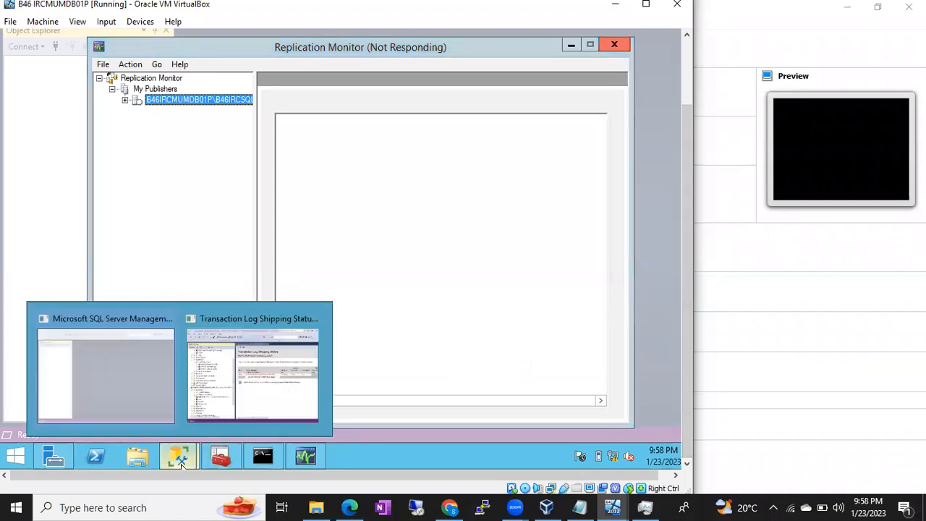
{"action": "left_click", "coordinate": [209, 378]}
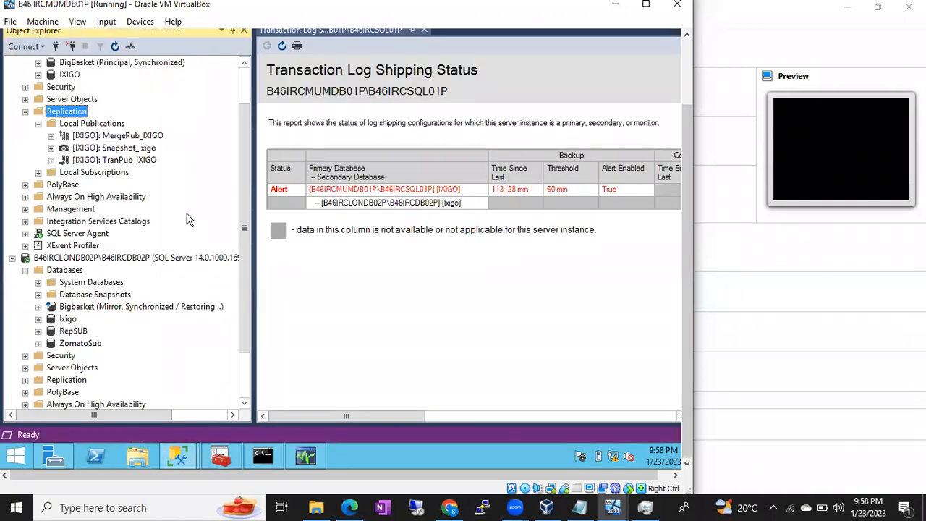
{"action": "left_click", "coordinate": [311, 452]}
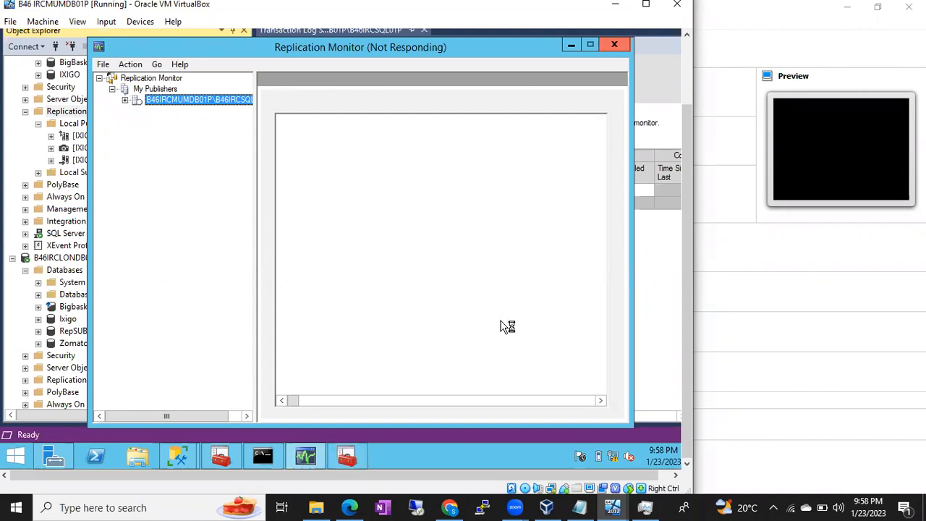
{"action": "left_click", "coordinate": [357, 451]}
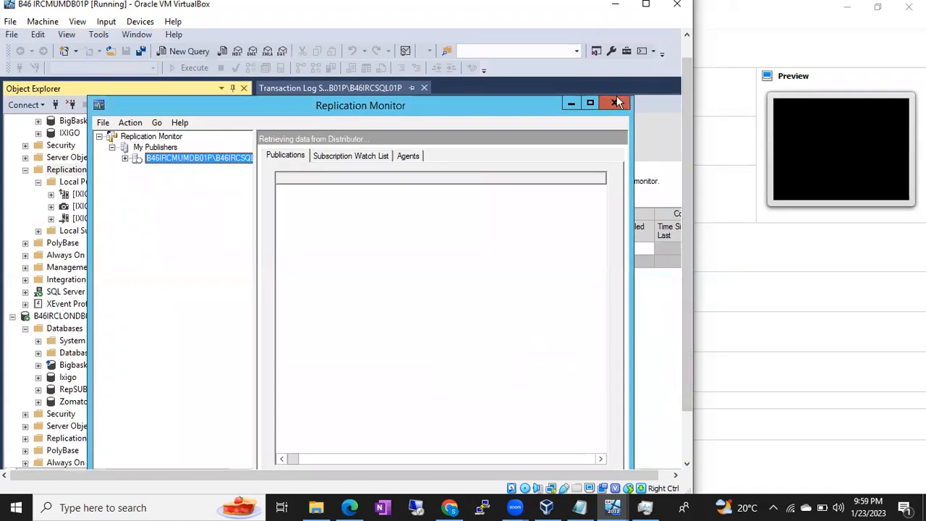
{"action": "left_click", "coordinate": [616, 100]}
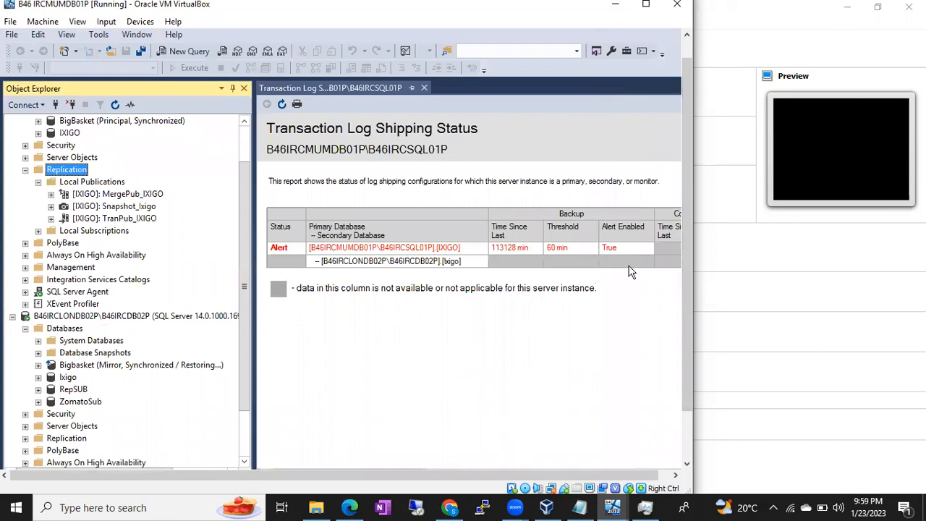
Glance at the SQL Server Services list in Configuration Manager, then minimize it again
{"action": "left_click_drag", "start_coordinate": [687, 278], "coordinate": [692, 359]}
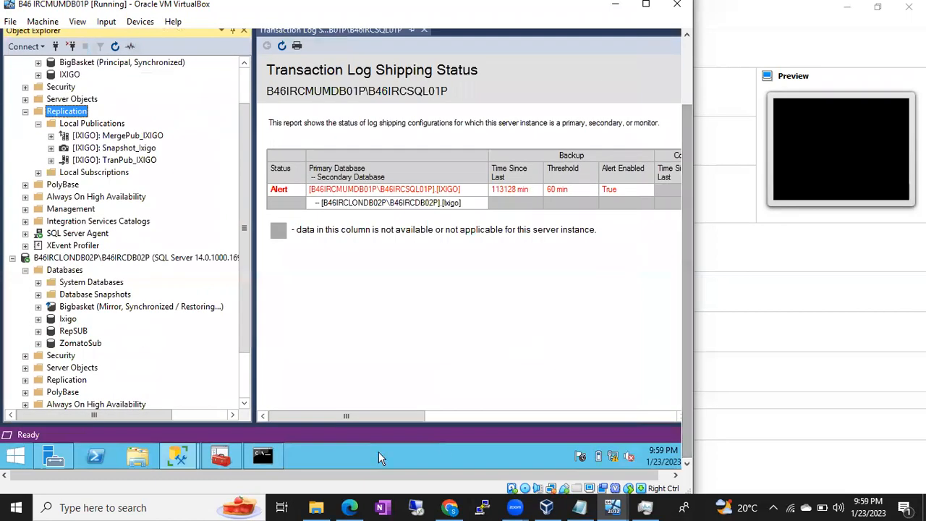
{"action": "left_click", "coordinate": [227, 456]}
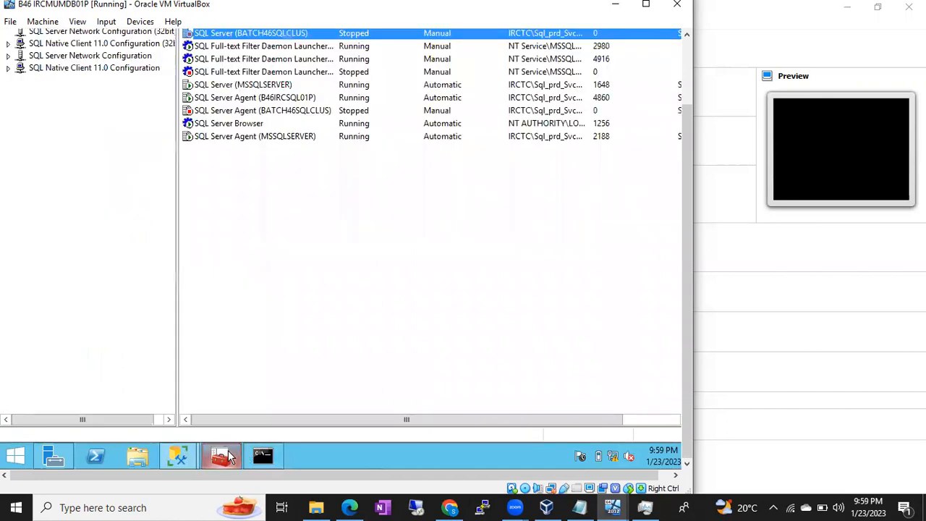
{"action": "left_click", "coordinate": [227, 456]}
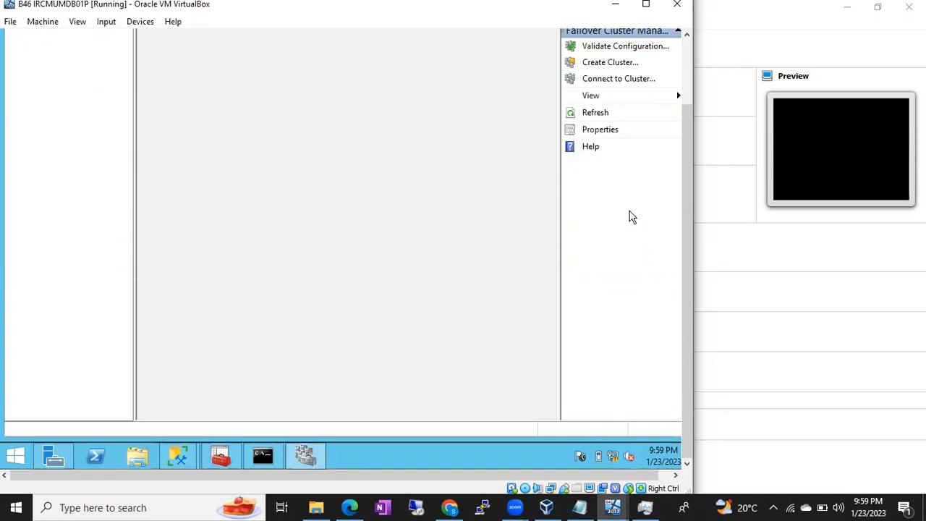
List the cluster Roles and view summaries of SQL Server (BATCH46SQLCLUS) and B46ZEPTOAOAG
{"action": "left_click_drag", "start_coordinate": [690, 182], "coordinate": [689, 100]}
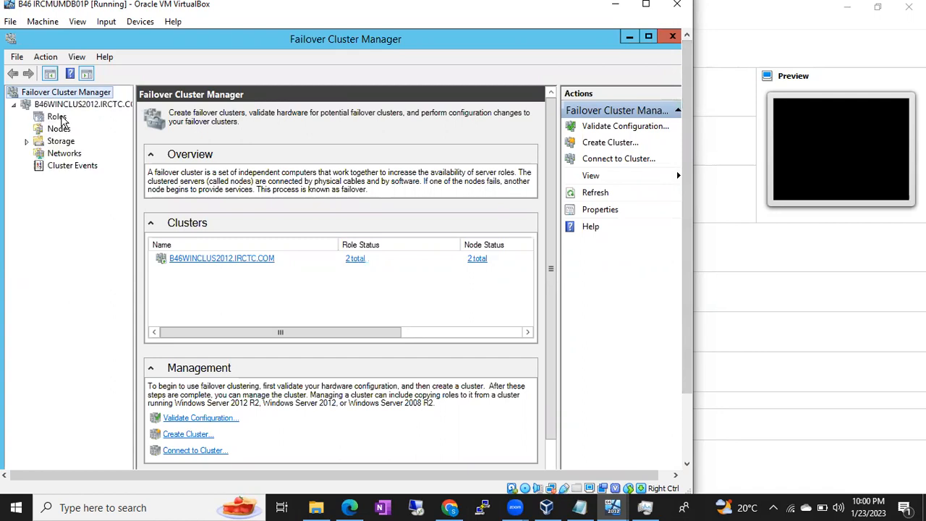
{"action": "left_click", "coordinate": [58, 117]}
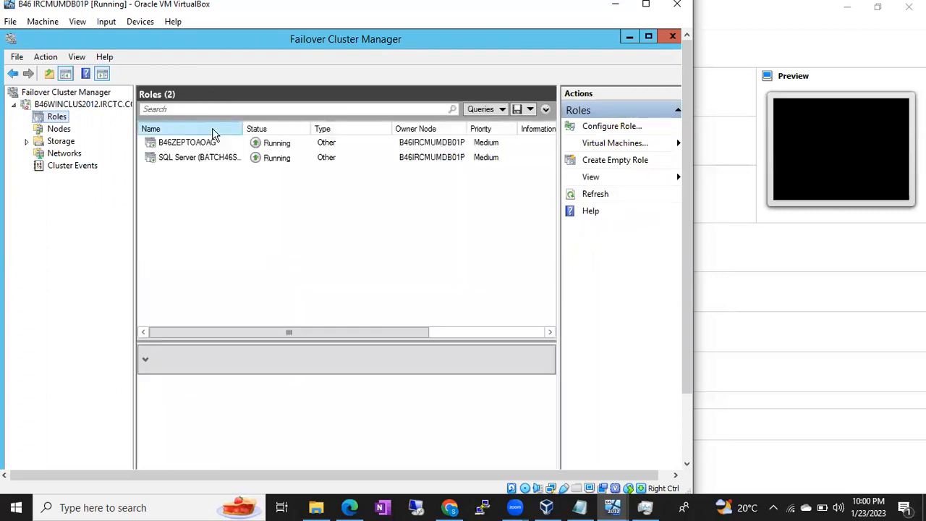
{"action": "left_click", "coordinate": [221, 159]}
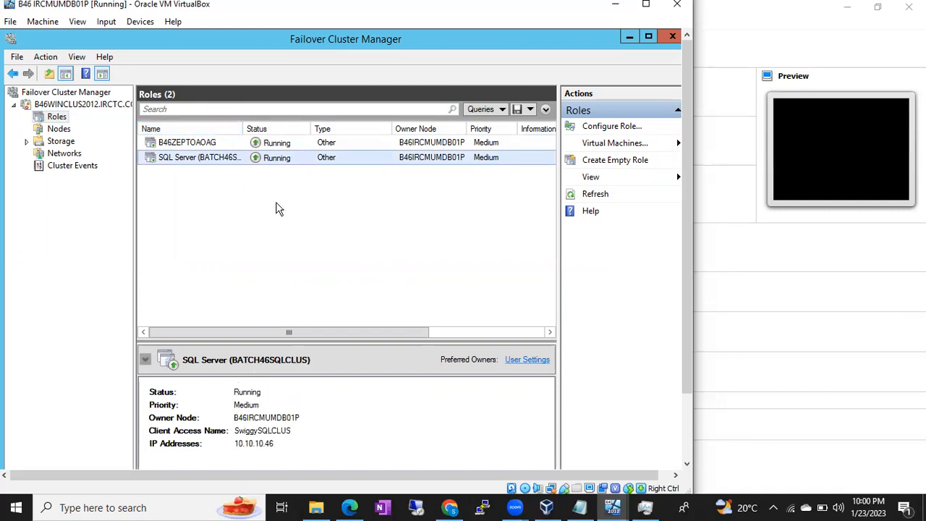
{"action": "left_click", "coordinate": [220, 143]}
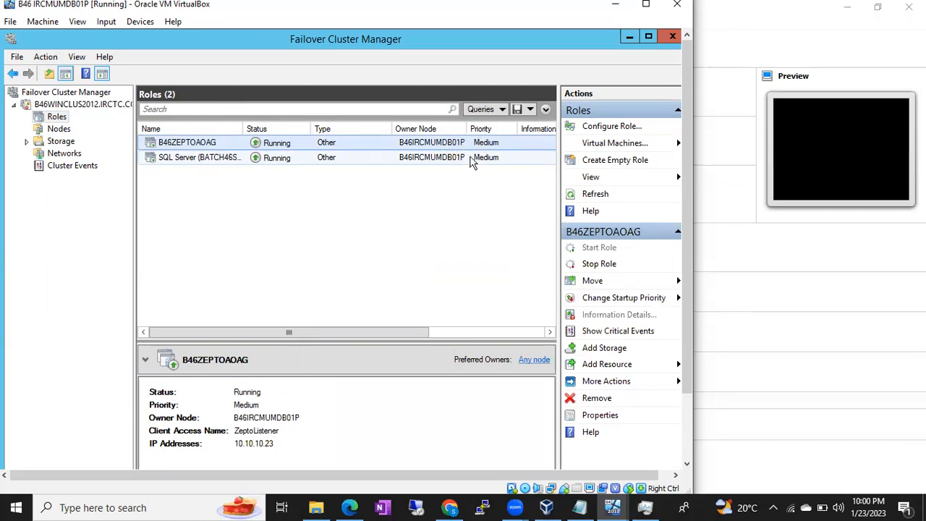
{"action": "left_click", "coordinate": [307, 161]}
Use Move > Select Node to send SQL Server (BATCH46SQLCLUS) to B46IRCLONDB02P
{"action": "right_click", "coordinate": [219, 159]}
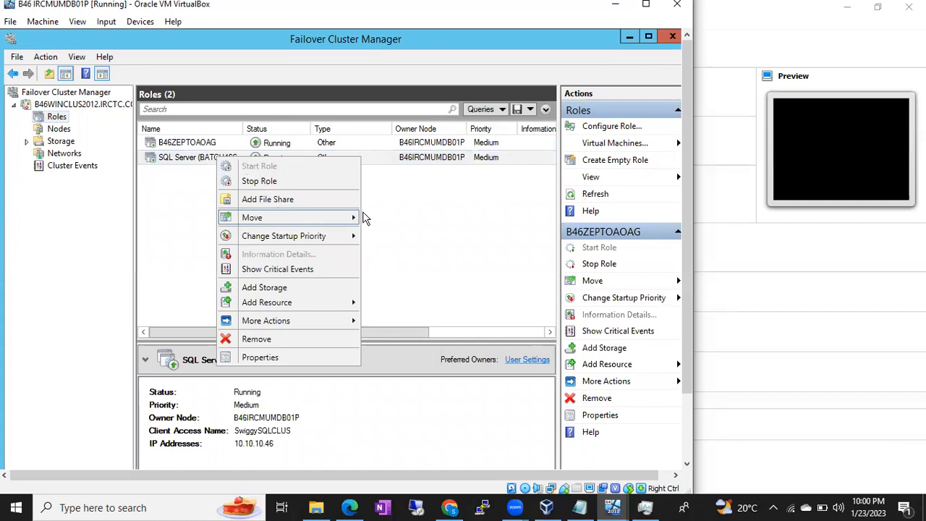
{"action": "mouse_move", "coordinate": [361, 218]}
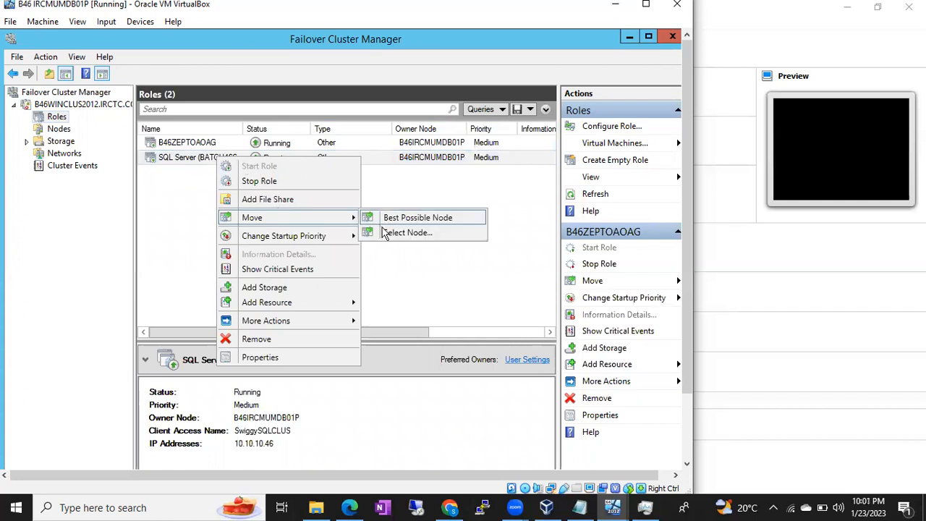
{"action": "left_click", "coordinate": [391, 233]}
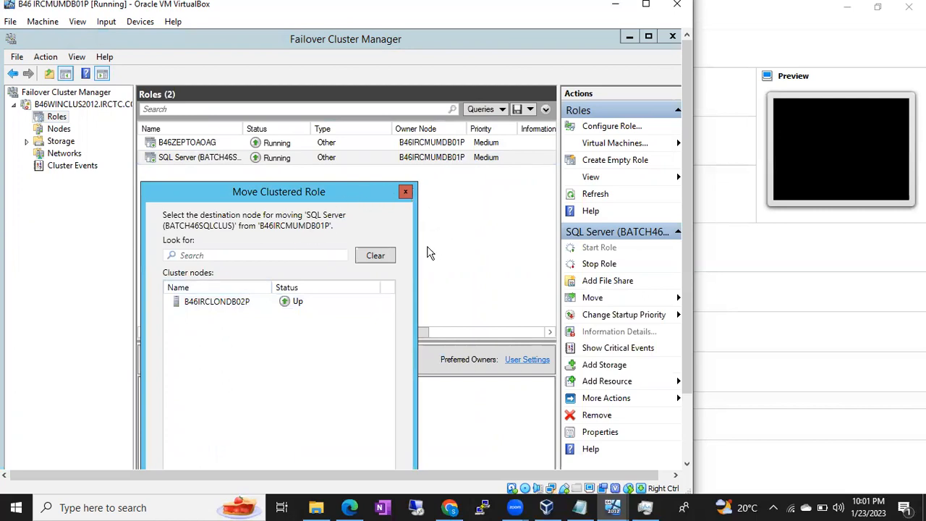
{"action": "left_click", "coordinate": [232, 301]}
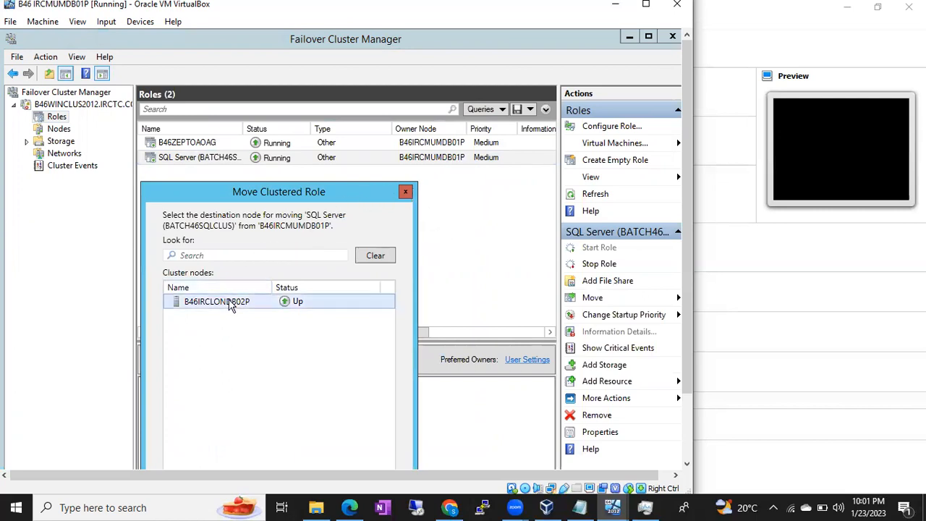
{"action": "left_click", "coordinate": [405, 192]}
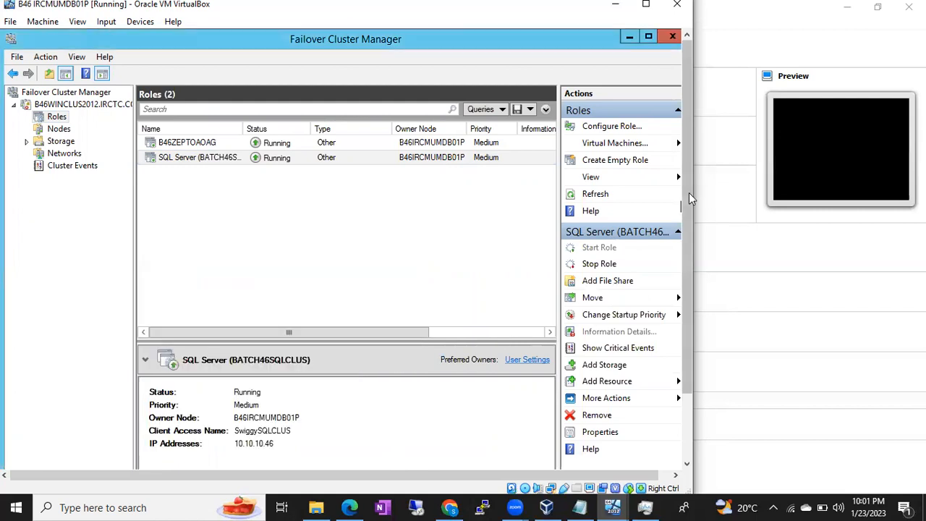
{"action": "left_click_drag", "start_coordinate": [689, 192], "coordinate": [689, 259]}
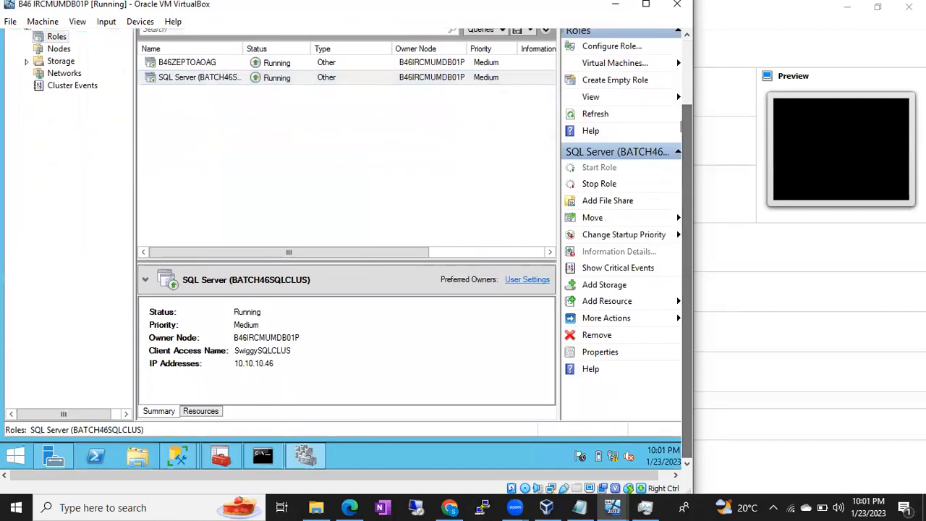
Watch the SQL Server role's resources come online on B46IRCLONDB02P in the Resources tab
{"action": "left_click", "coordinate": [200, 411]}
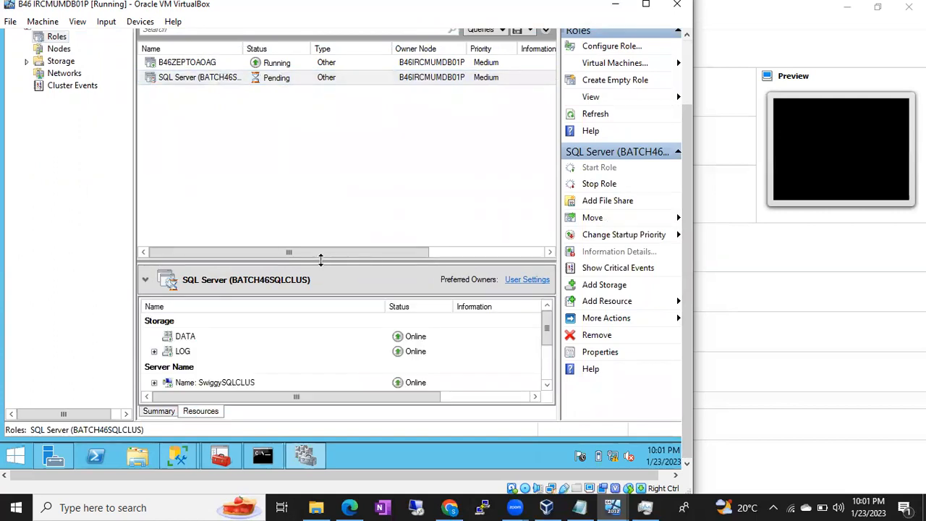
{"action": "left_click_drag", "start_coordinate": [316, 153], "coordinate": [316, 153]}
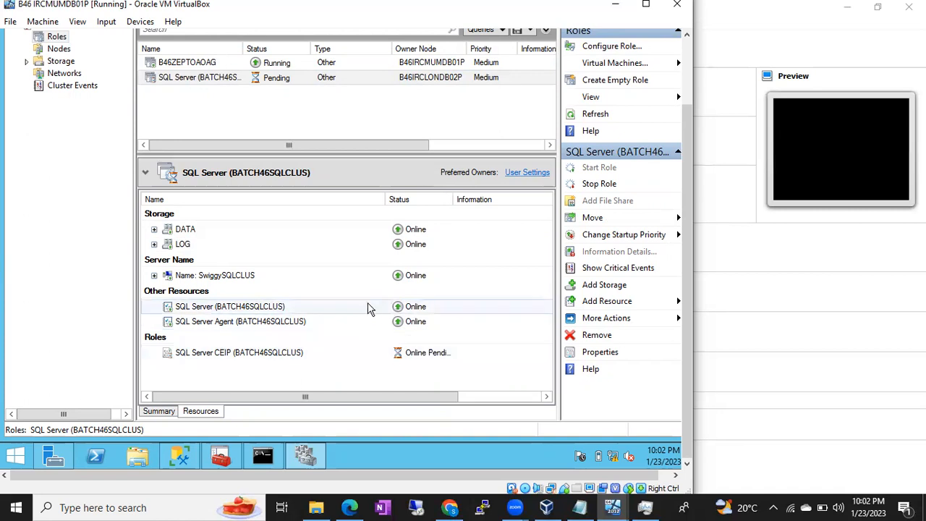
{"action": "left_click", "coordinate": [180, 456]}
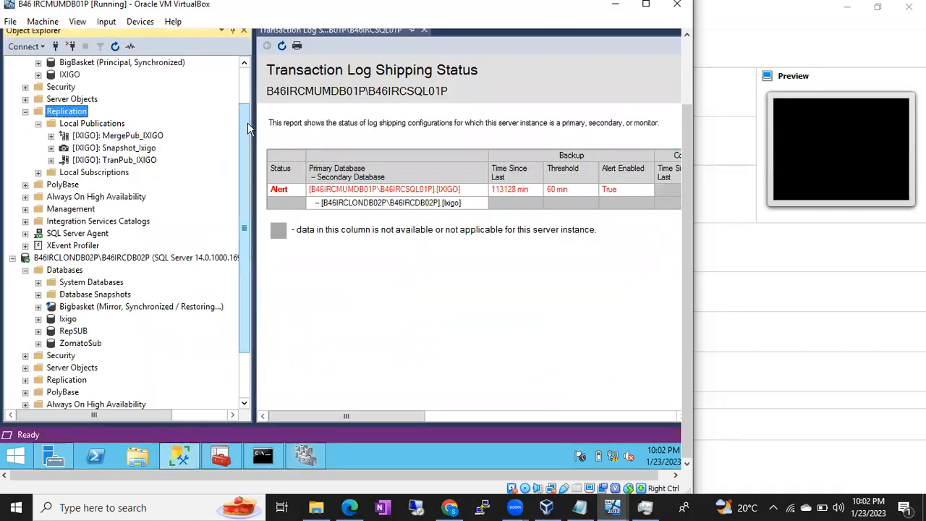
Connect Object Explorer to the SWIGGYSQLCLUS\BATCH46SQLCLUS clustered SQL Server instance
{"action": "left_click_drag", "start_coordinate": [248, 121], "coordinate": [246, 86]}
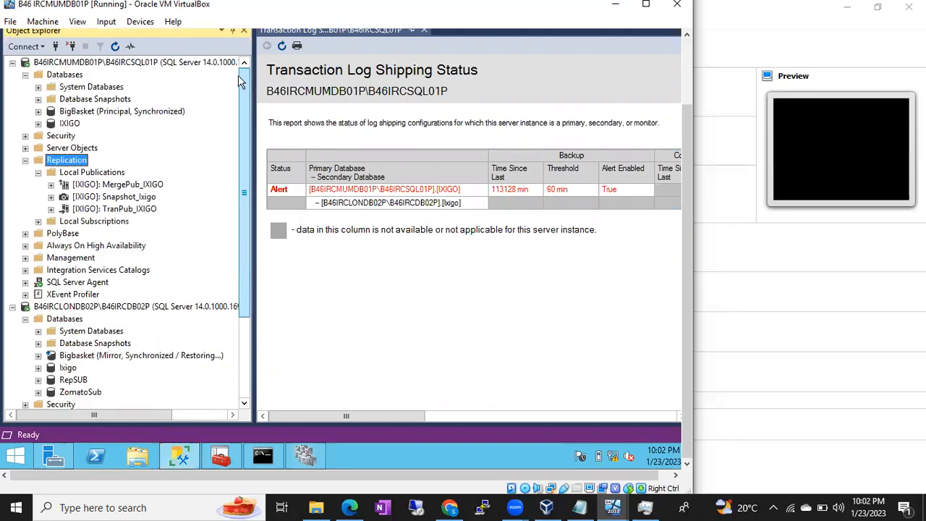
{"action": "left_click", "coordinate": [57, 47]}
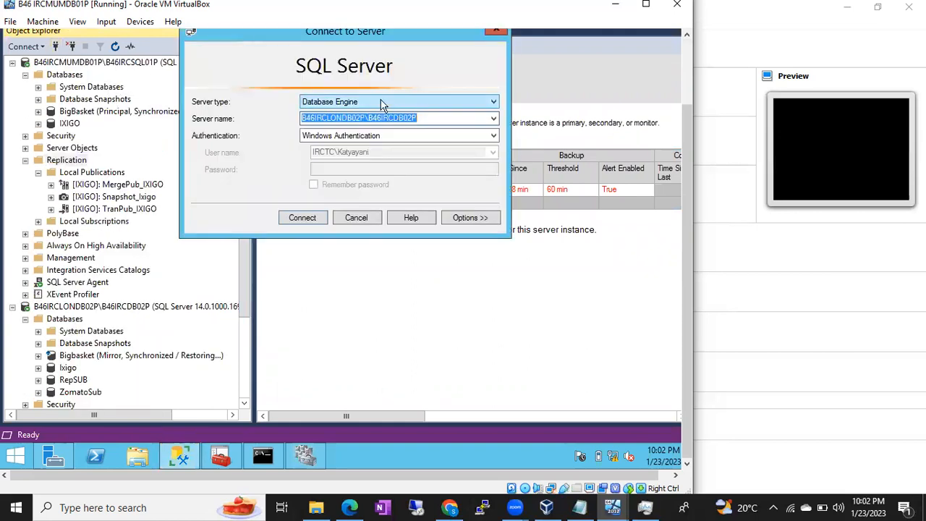
{"action": "left_click", "coordinate": [492, 120]}
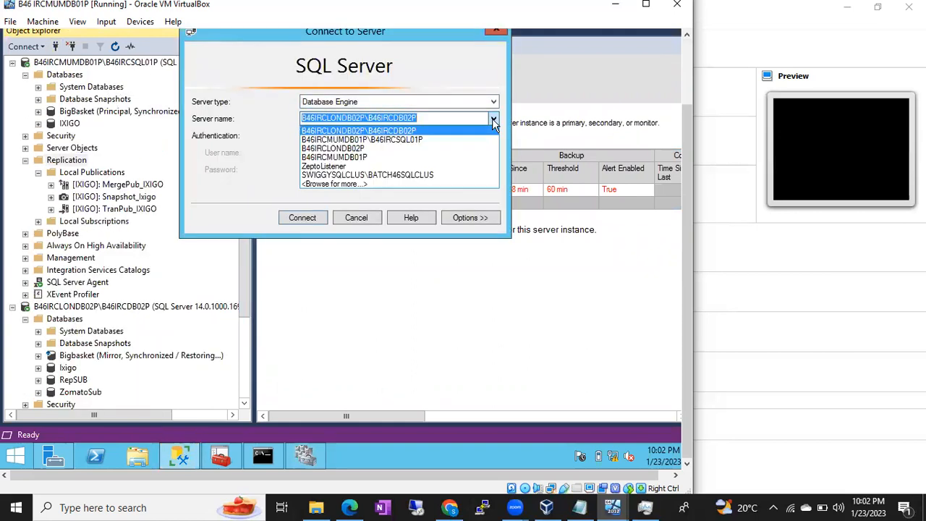
{"action": "left_click", "coordinate": [365, 175]}
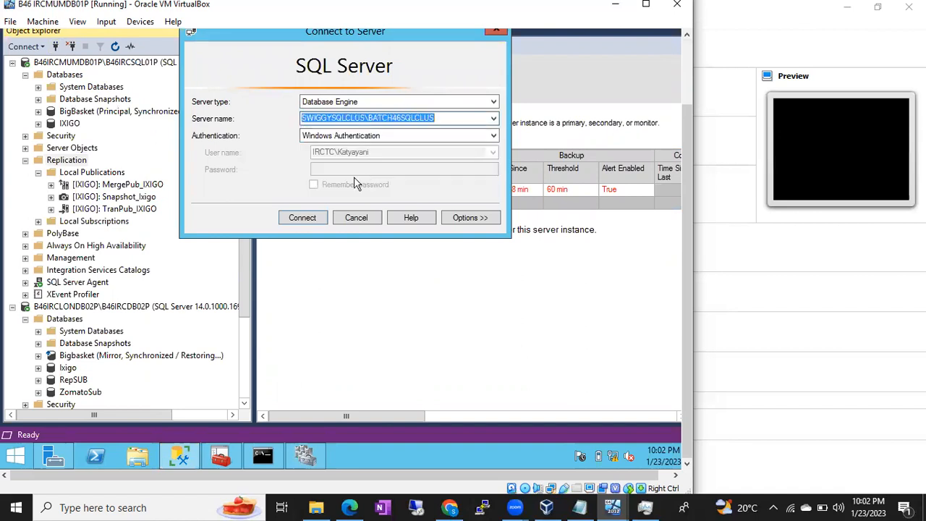
{"action": "left_click", "coordinate": [304, 218]}
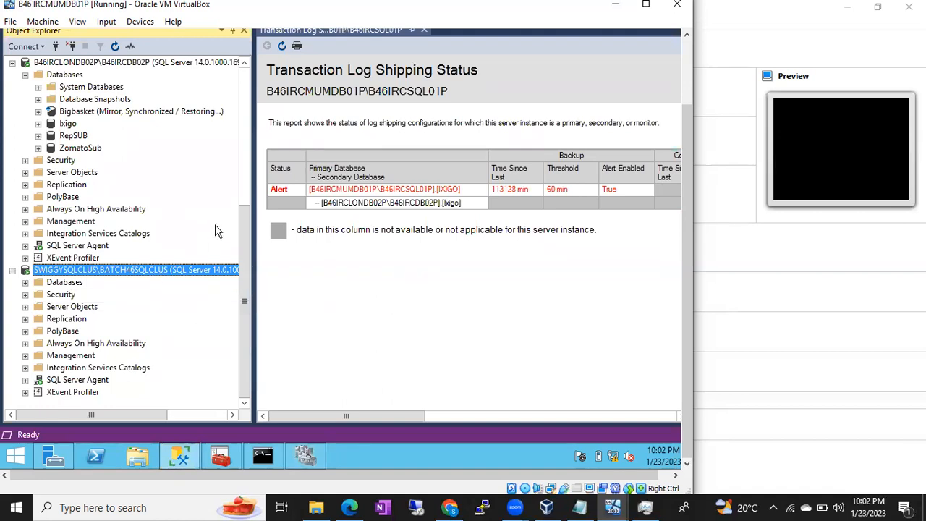
Collapse the first server's Replication and Databases folders, then connect to B46IRCMUMDB01P
{"action": "left_click_drag", "start_coordinate": [243, 235], "coordinate": [227, 85]}
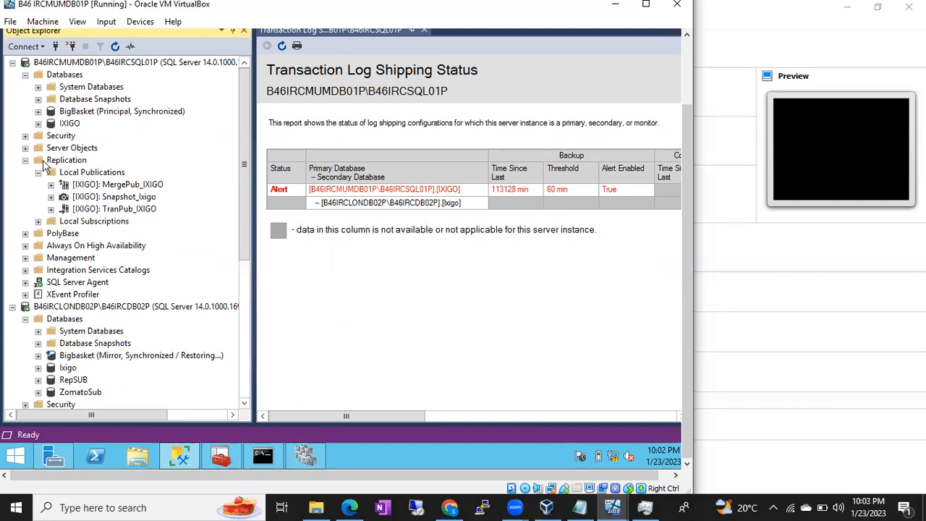
{"action": "left_click", "coordinate": [25, 161]}
{"action": "left_click", "coordinate": [25, 75]}
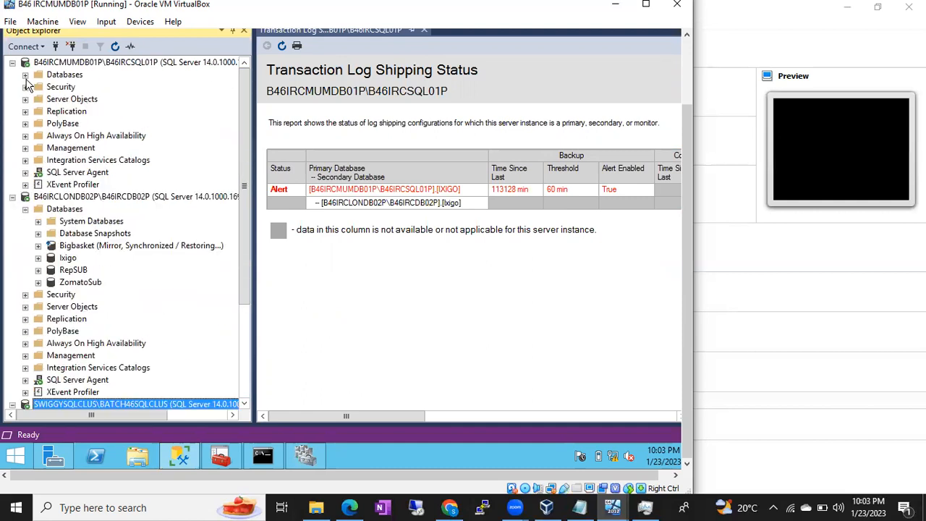
{"action": "left_click", "coordinate": [56, 47]}
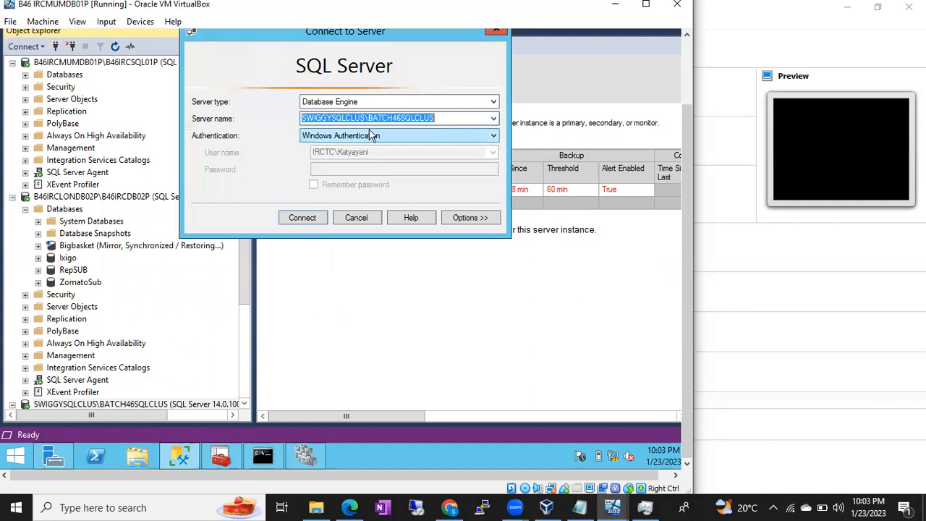
{"action": "left_click", "coordinate": [495, 118]}
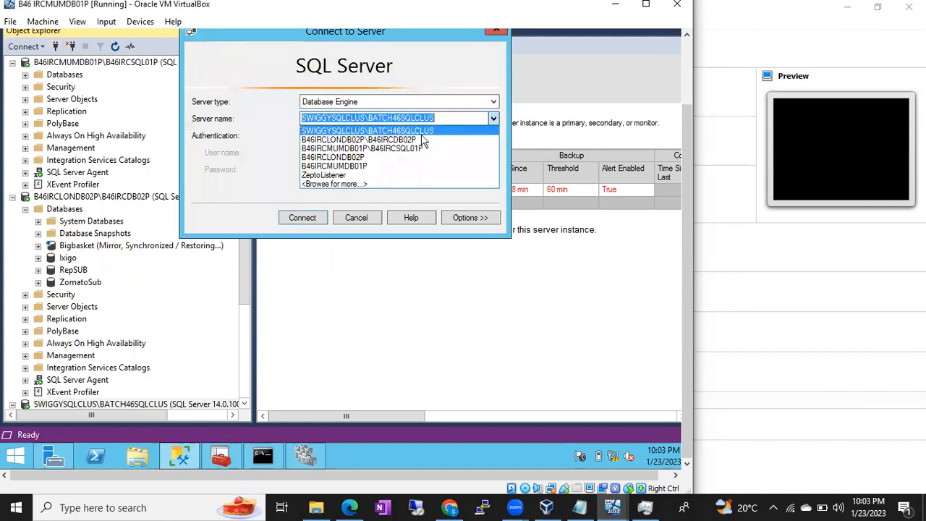
{"action": "left_click", "coordinate": [364, 166]}
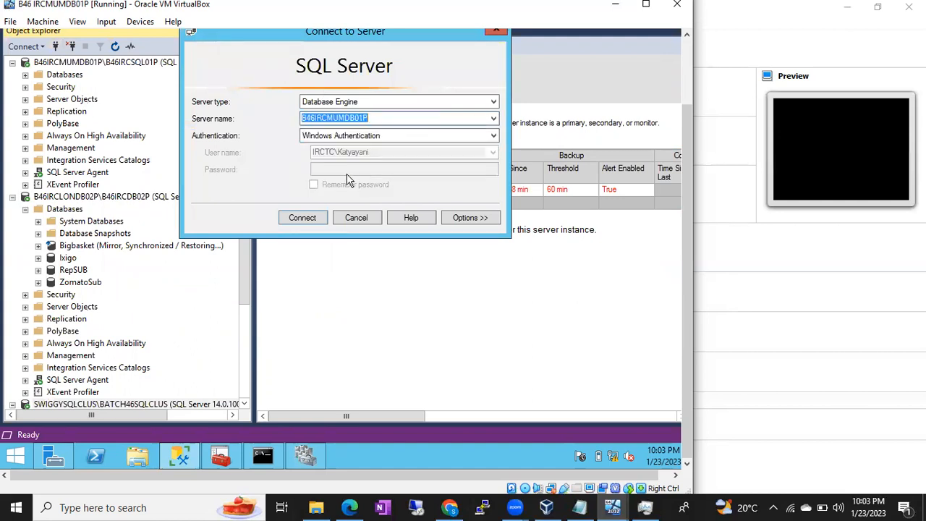
{"action": "left_click", "coordinate": [304, 219]}
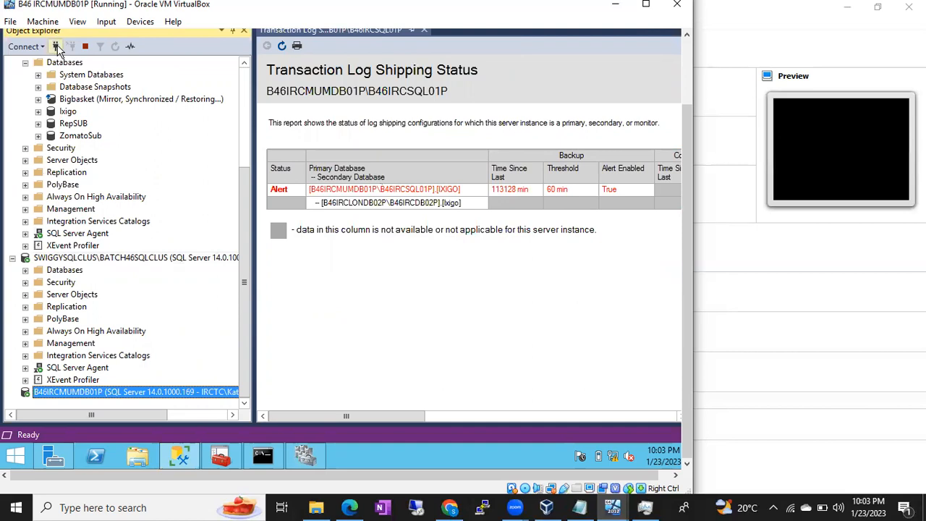
Add an Object Explorer connection to the B46IRCLONDB02P server
{"action": "left_click", "coordinate": [55, 45]}
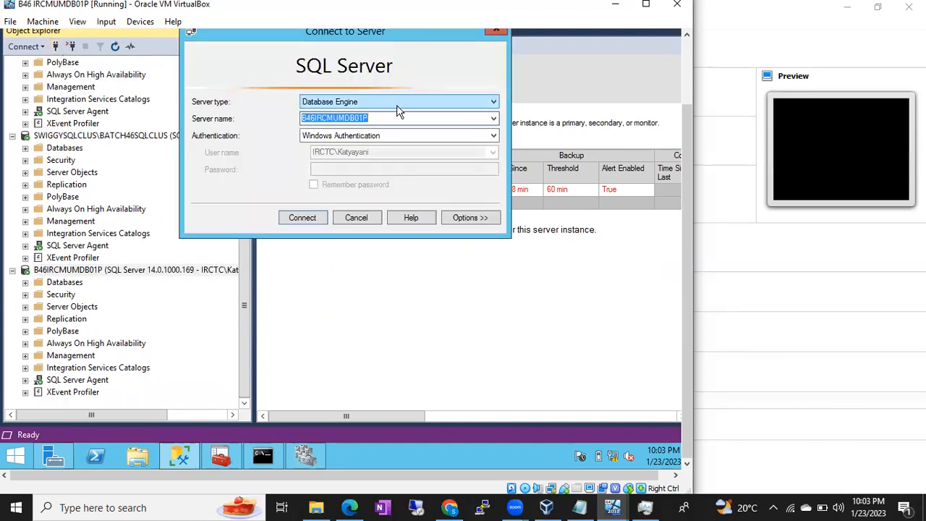
{"action": "left_click", "coordinate": [493, 118]}
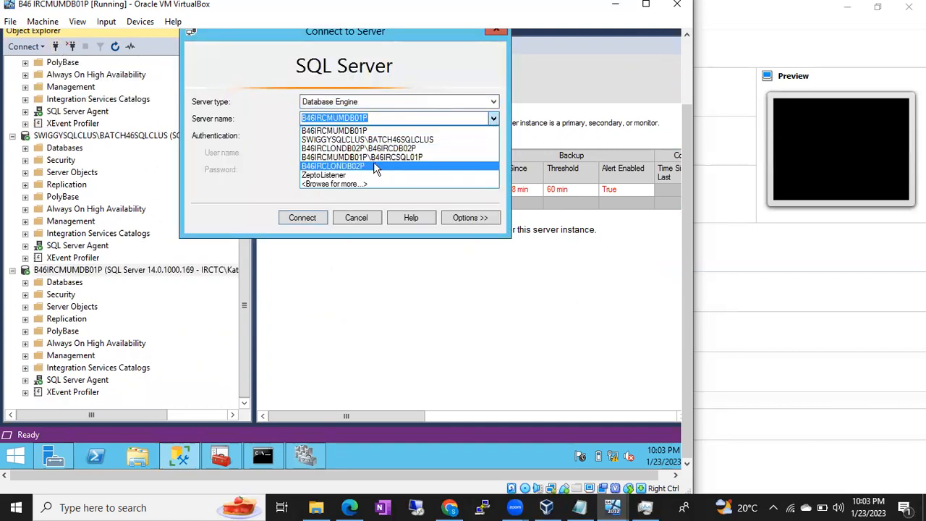
{"action": "left_click", "coordinate": [340, 166]}
{"action": "left_click", "coordinate": [302, 217]}
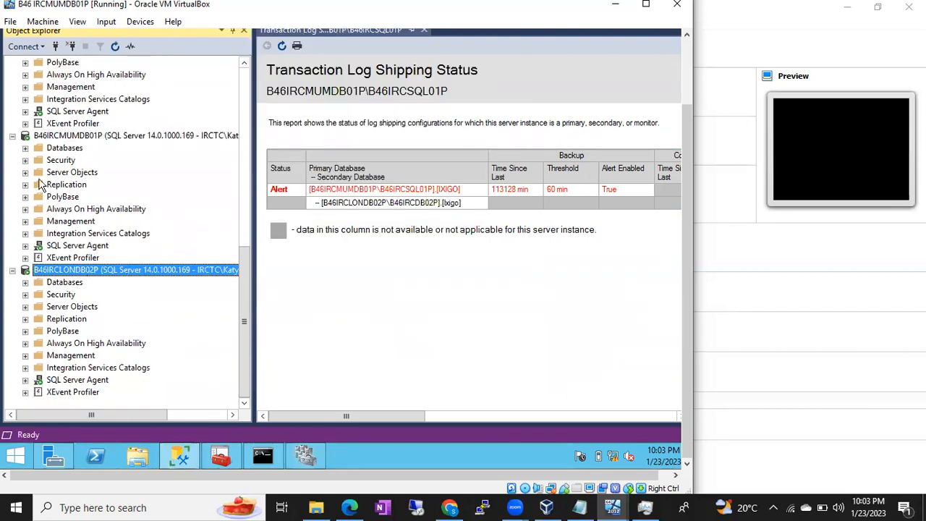
Expand B46IRCMUMDB01P's databases to show ZeptoClients, ZeptoOrders and ZeptoRegions
{"action": "left_click", "coordinate": [26, 147]}
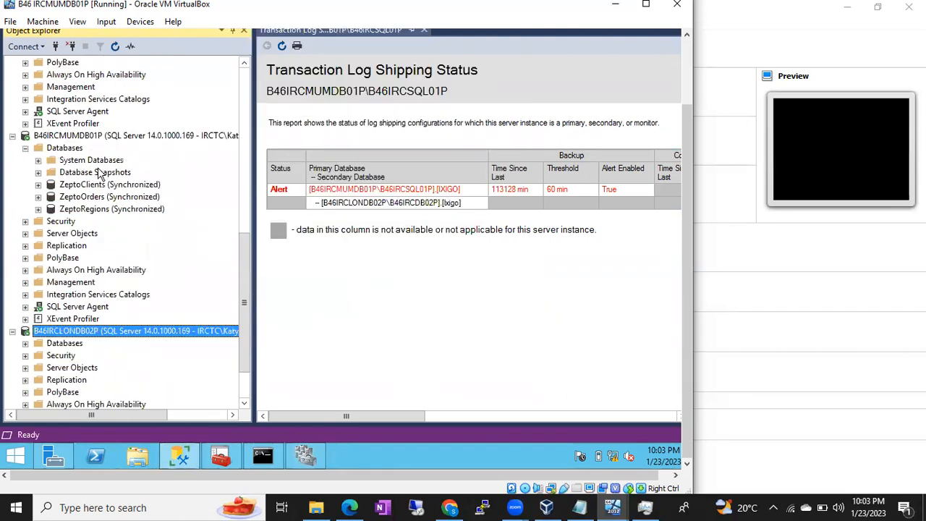
{"action": "left_click", "coordinate": [112, 188]}
{"action": "left_click", "coordinate": [114, 197]}
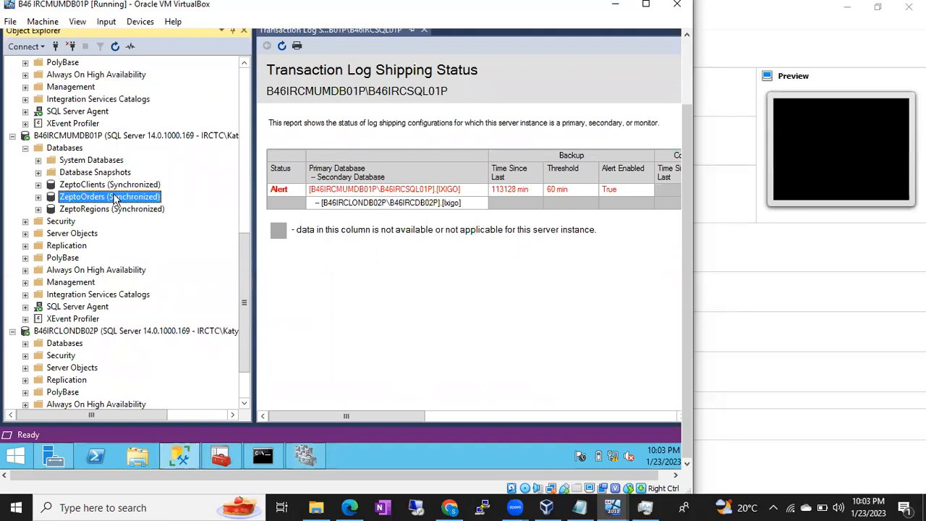
{"action": "left_click", "coordinate": [114, 209]}
Expand the B46ZEPTOAOAG availability group's replicas, databases and listener, then return to Failover Cluster Manager
{"action": "left_click", "coordinate": [27, 270]}
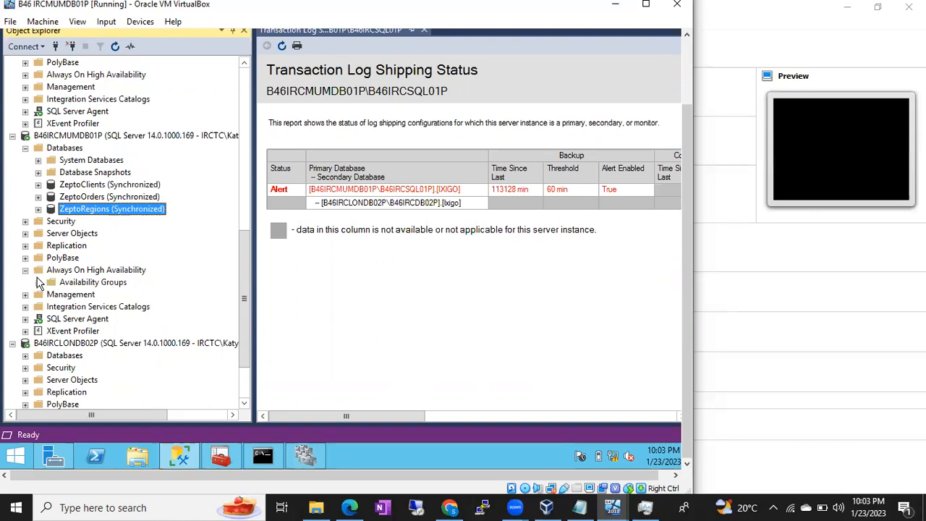
{"action": "left_click", "coordinate": [38, 283]}
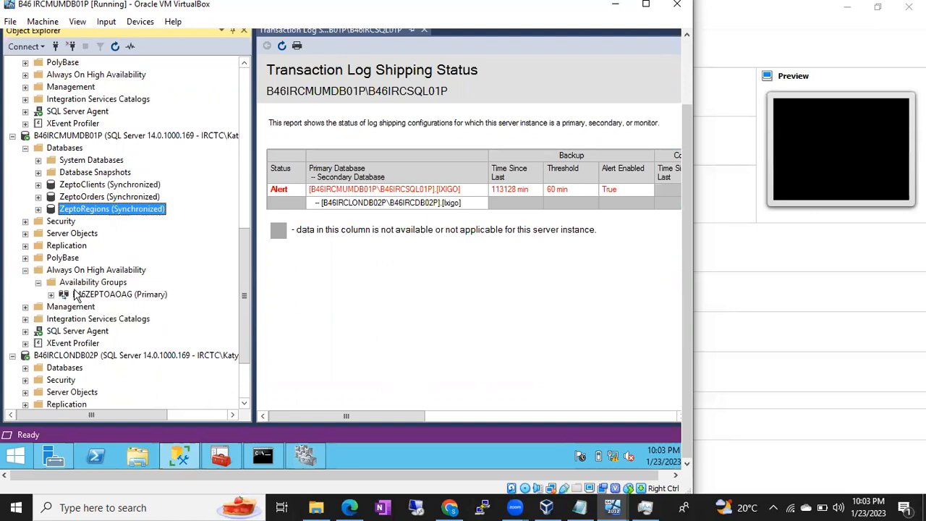
{"action": "left_click", "coordinate": [90, 294]}
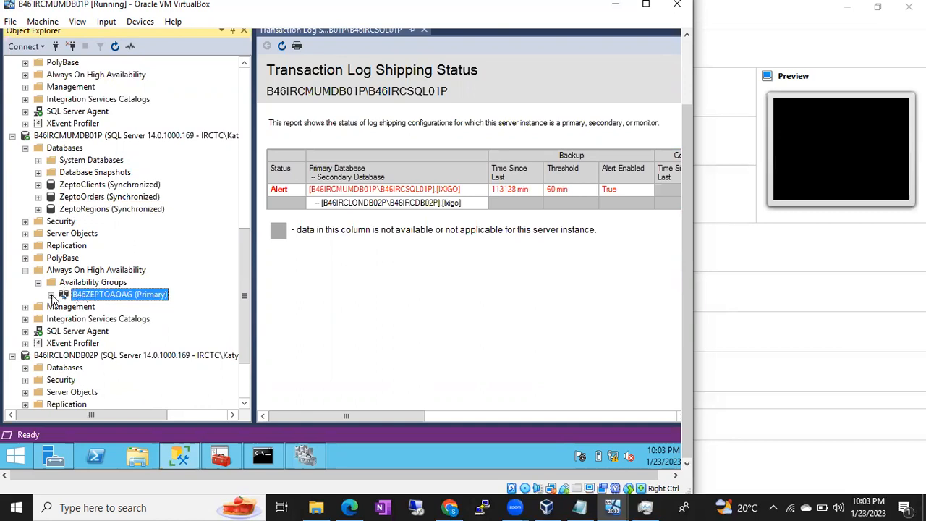
{"action": "left_click", "coordinate": [51, 295]}
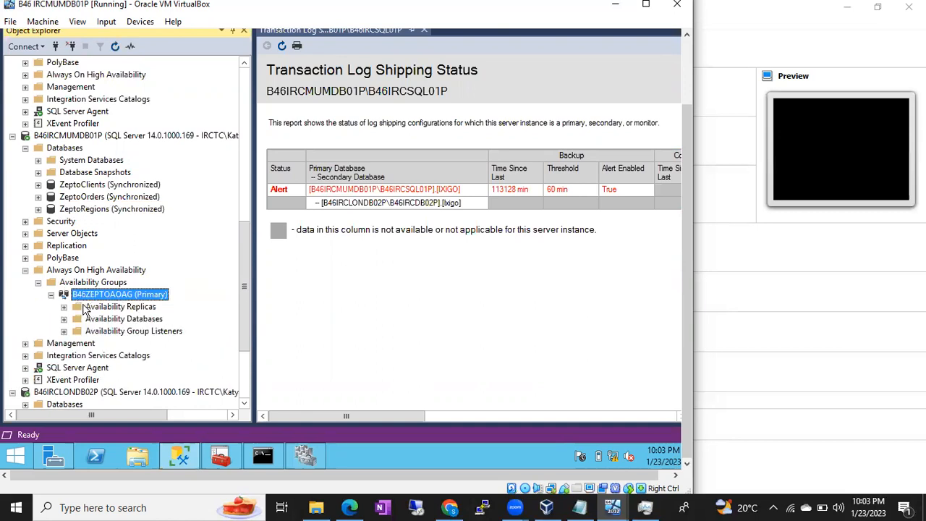
{"action": "left_click", "coordinate": [64, 308]}
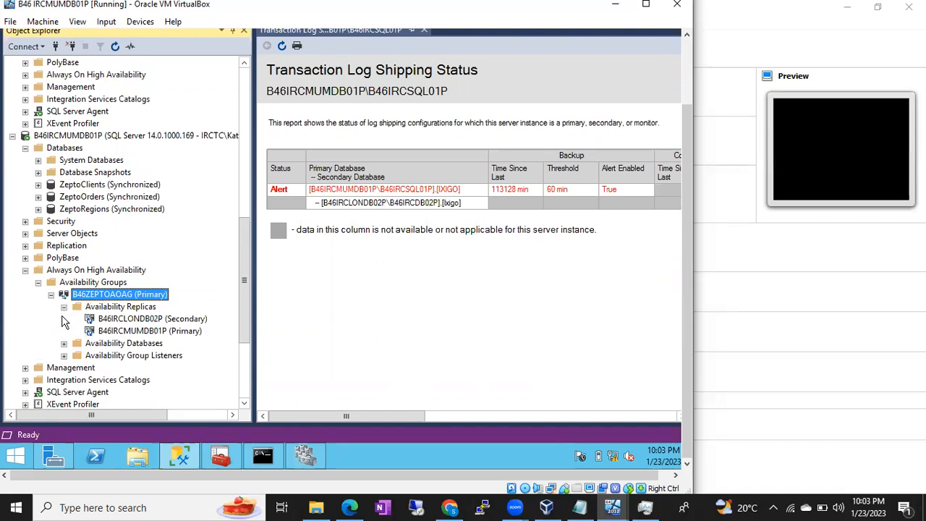
{"action": "left_click", "coordinate": [63, 343]}
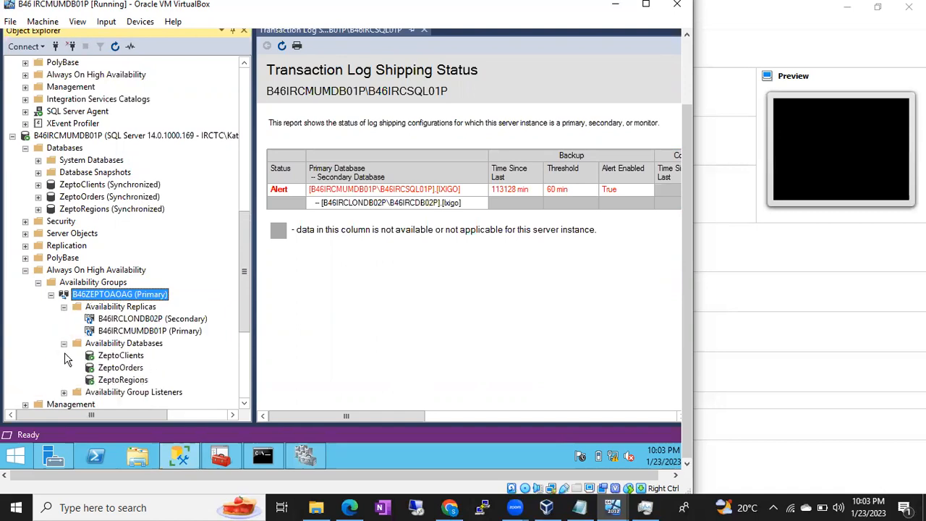
{"action": "left_click", "coordinate": [64, 392]}
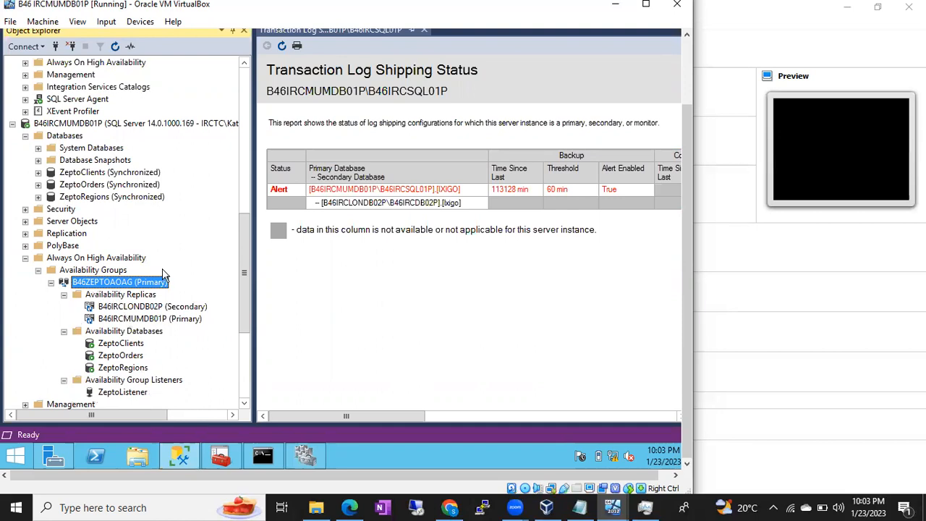
{"action": "left_click_drag", "start_coordinate": [243, 244], "coordinate": [237, 202]}
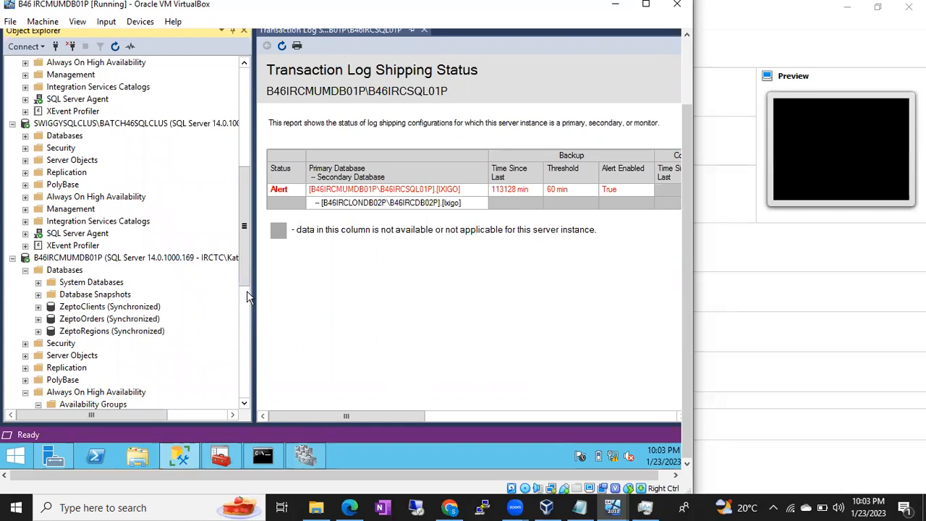
{"action": "left_click", "coordinate": [308, 458]}
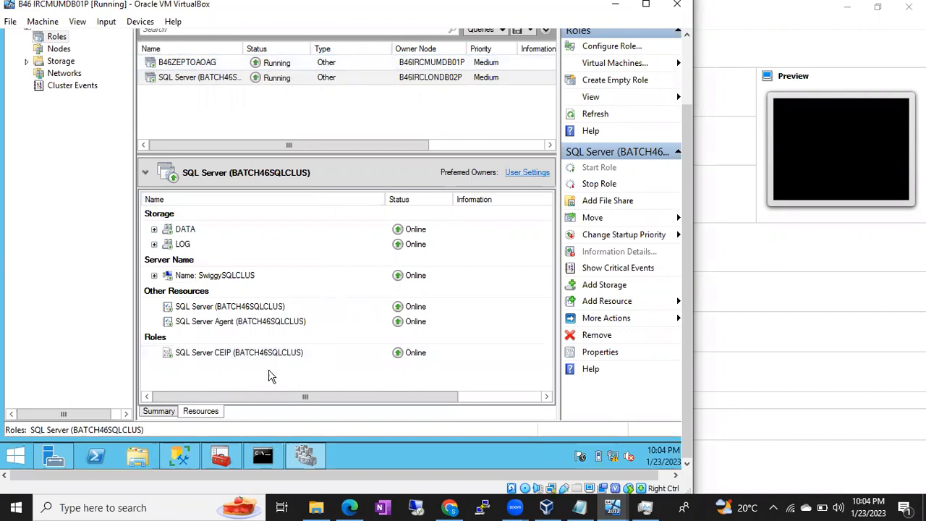
Select the B46ZEPTOAOAG role and view its Move options without moving it
{"action": "left_click", "coordinate": [208, 64]}
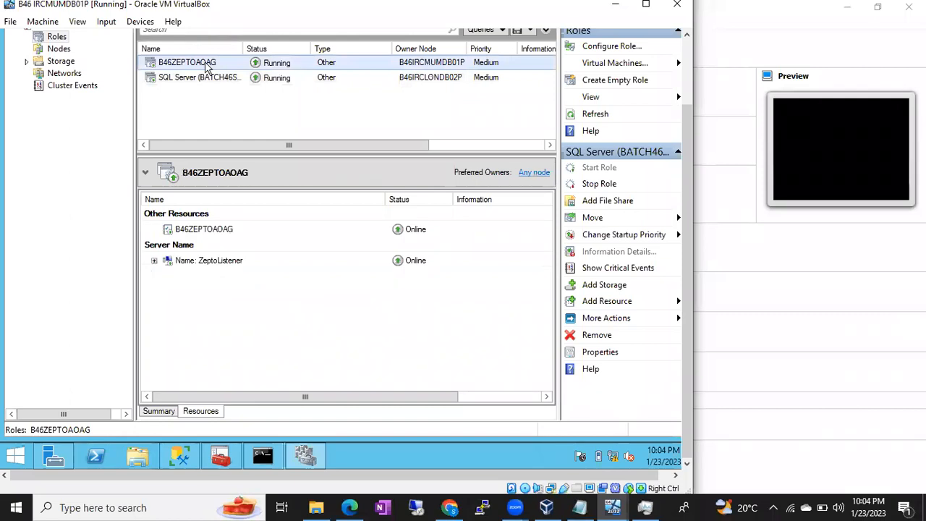
{"action": "right_click", "coordinate": [208, 64]}
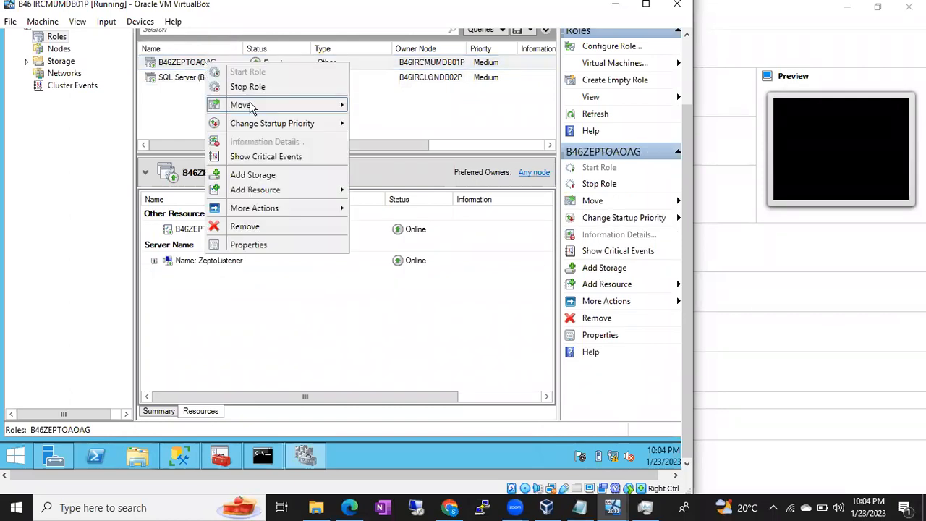
{"action": "mouse_move", "coordinate": [341, 109]}
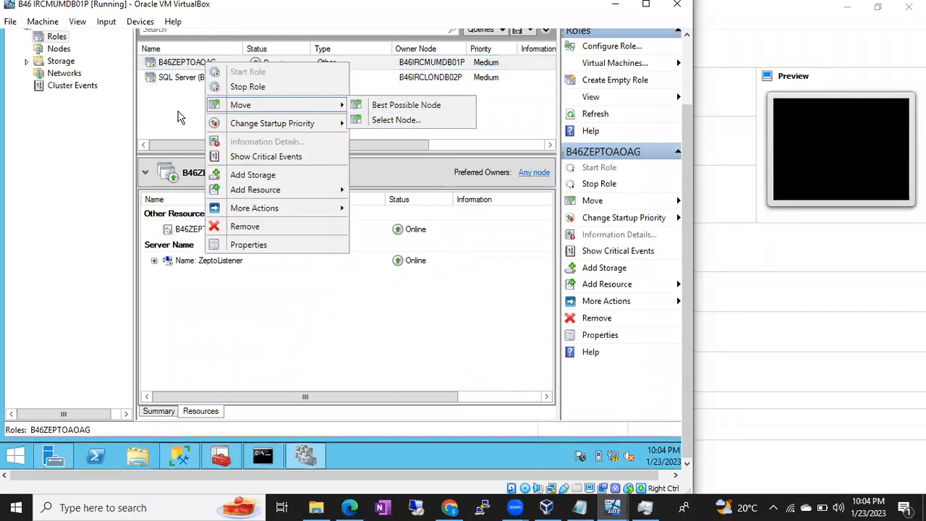
{"action": "left_click", "coordinate": [180, 118]}
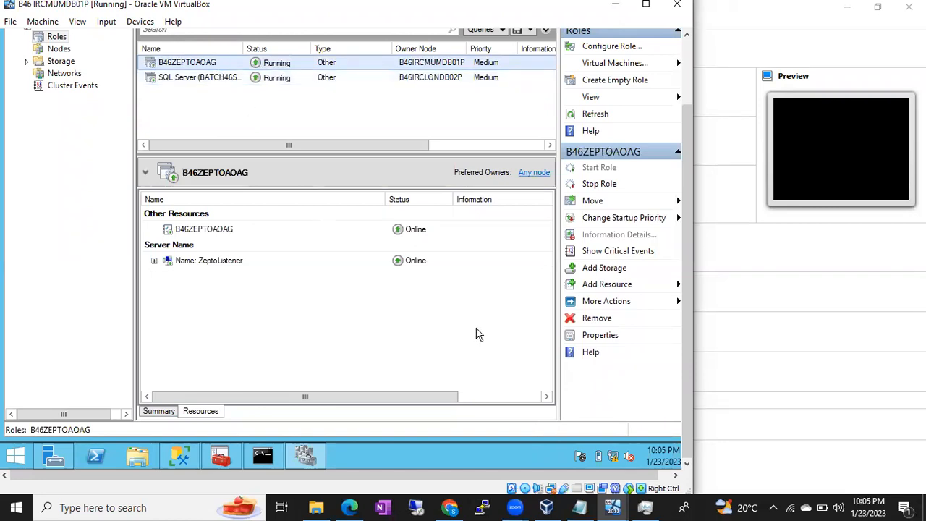
Add the line 'You have to install Oracle Virtual Software' below Always On
{"action": "left_click", "coordinate": [580, 508]}
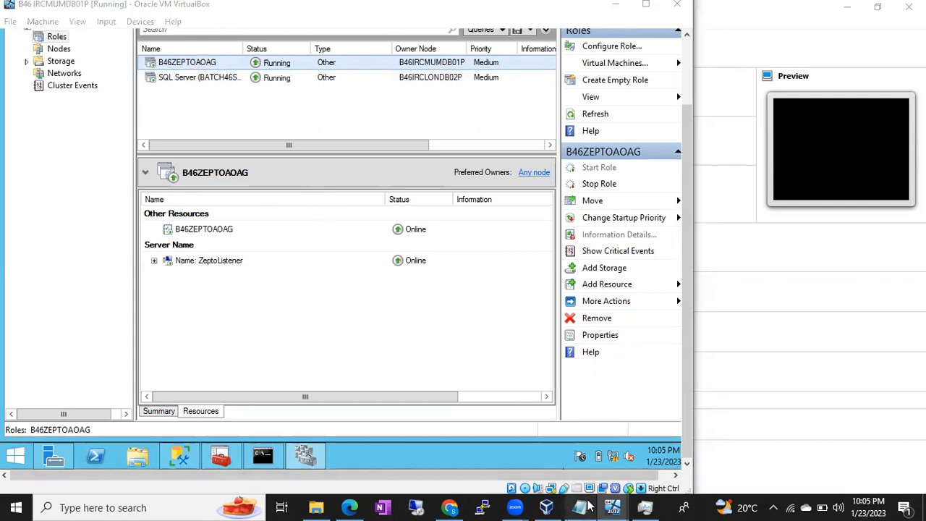
{"action": "left_click", "coordinate": [456, 333]}
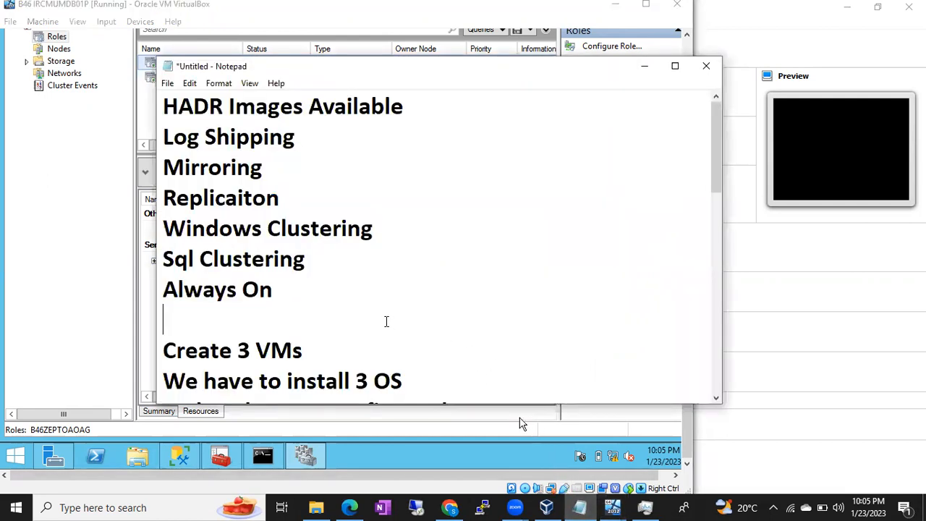
{"action": "key", "text": "Return"}
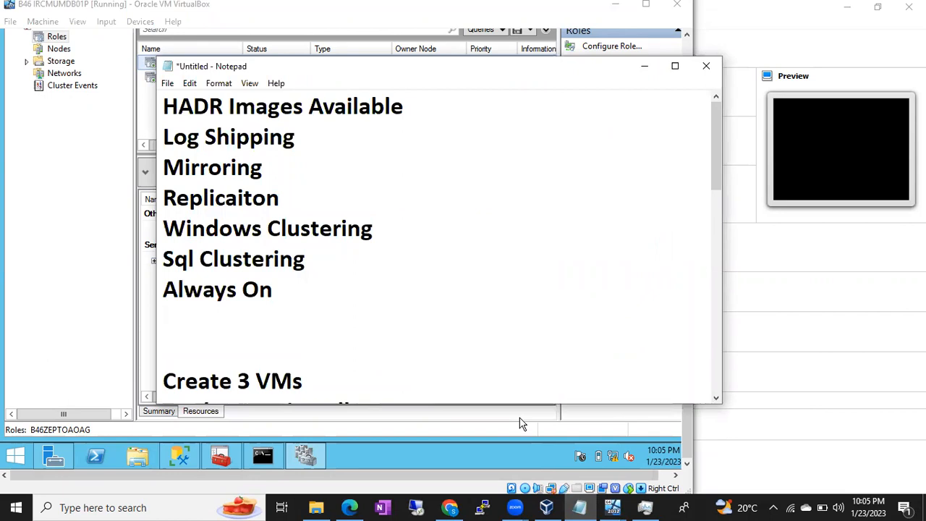
{"action": "type", "text": "You have to install Oracle Virttual Software"}
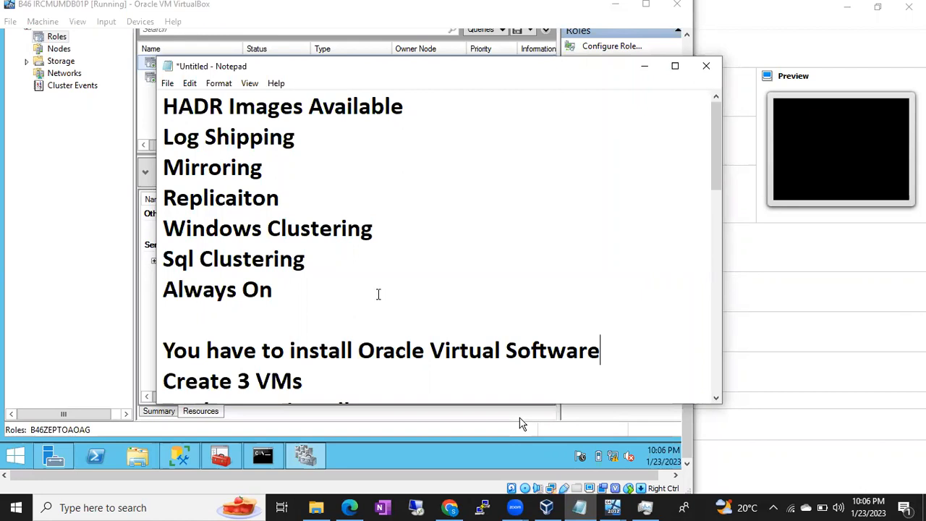
Insert 'Box' so the line reads 'Oracle Virtual Box Software'
{"action": "left_click", "coordinate": [505, 345]}
{"action": "type", "text": "Box"}
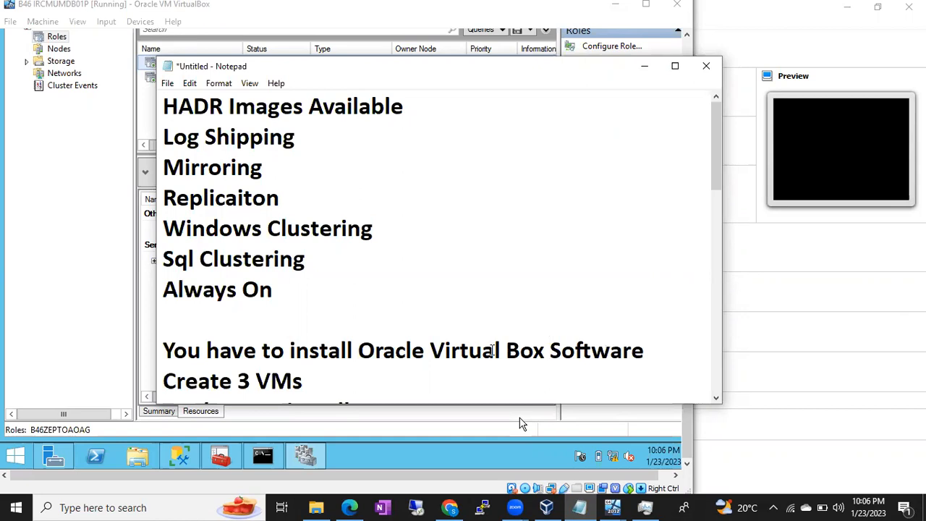
{"action": "scroll", "coordinate": [447, 350], "scroll_direction": "down", "scroll_amount": 3}
{"action": "scroll", "coordinate": [447, 350], "scroll_direction": "up", "scroll_amount": 2}
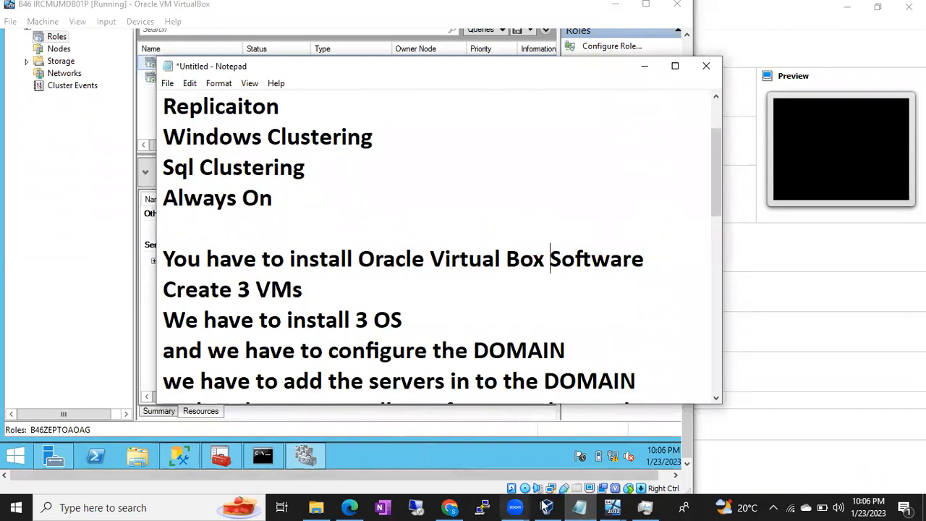
In VirtualBox Manager, open Machine > Add and cancel the dialog without adding anything
{"action": "mouse_move", "coordinate": [546, 507]}
{"action": "left_click", "coordinate": [547, 465]}
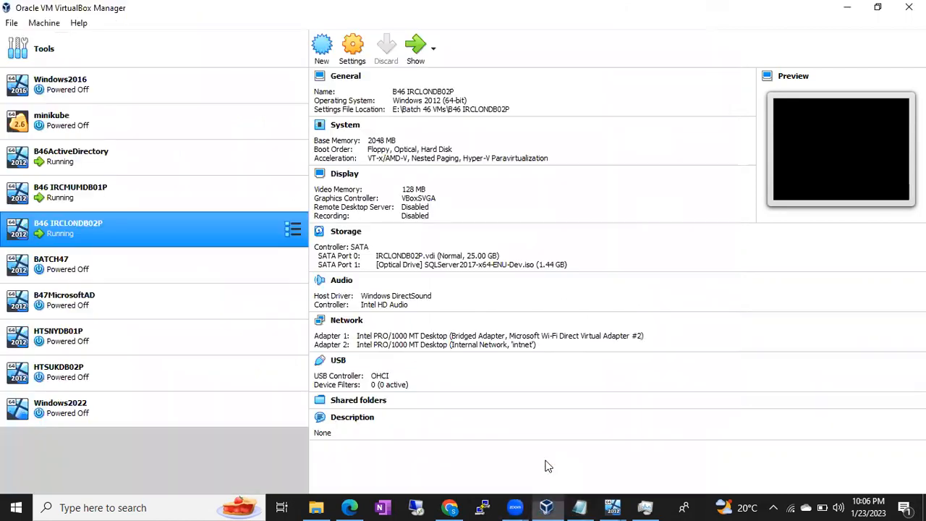
{"action": "left_click", "coordinate": [40, 25]}
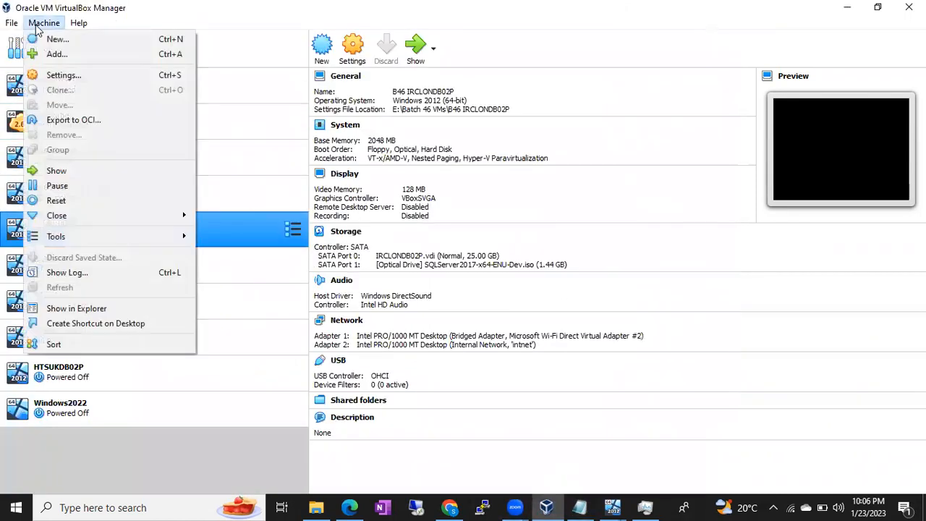
{"action": "left_click", "coordinate": [52, 57]}
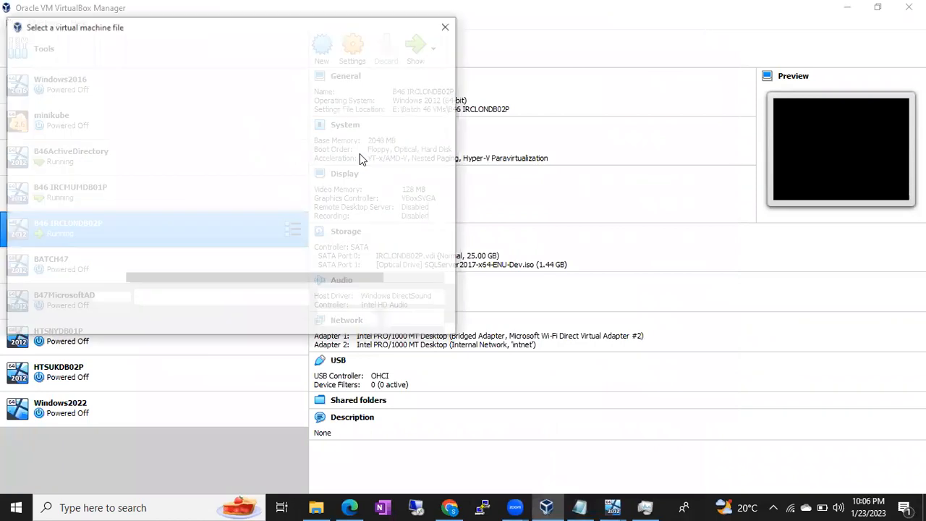
{"action": "left_click", "coordinate": [419, 316]}
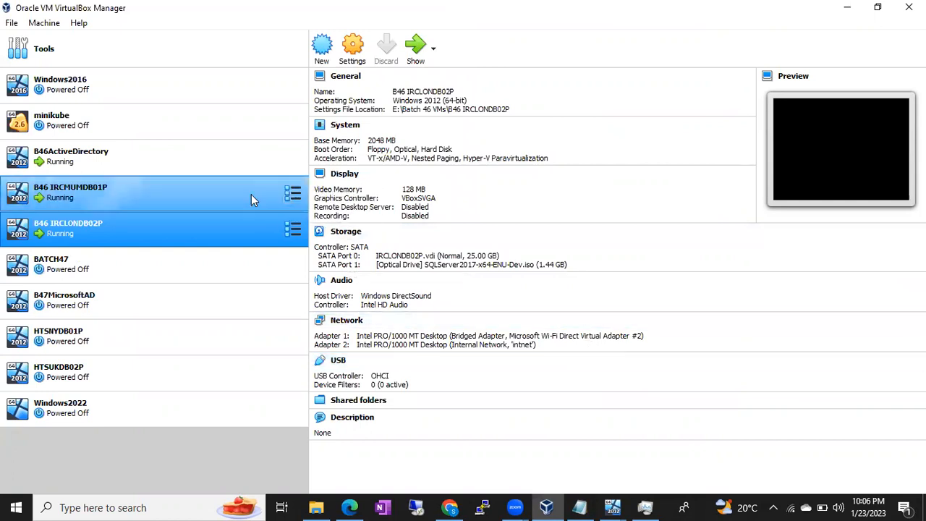
Select B46ActiveDirectory together with B46 IRCMUMDB01P, then return to the Notepad notes
{"action": "left_click", "coordinate": [160, 162]}
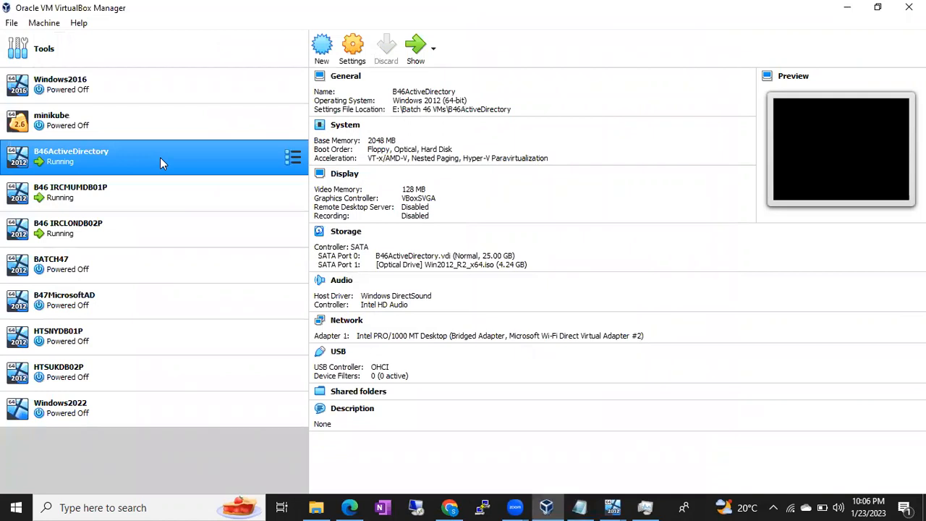
{"action": "left_click", "coordinate": [124, 191], "text": "ctrl"}
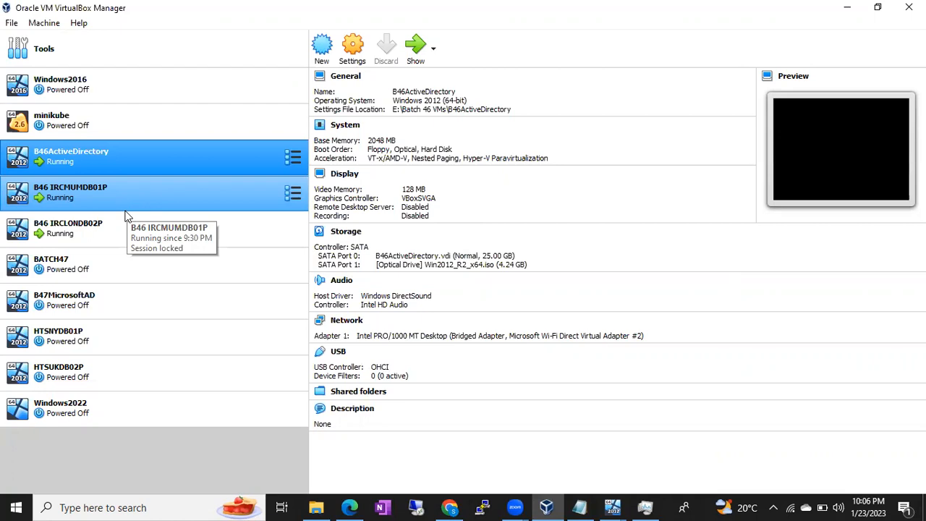
{"action": "left_click", "coordinate": [122, 193], "text": "ctrl"}
{"action": "left_click", "coordinate": [93, 234], "text": "ctrl"}
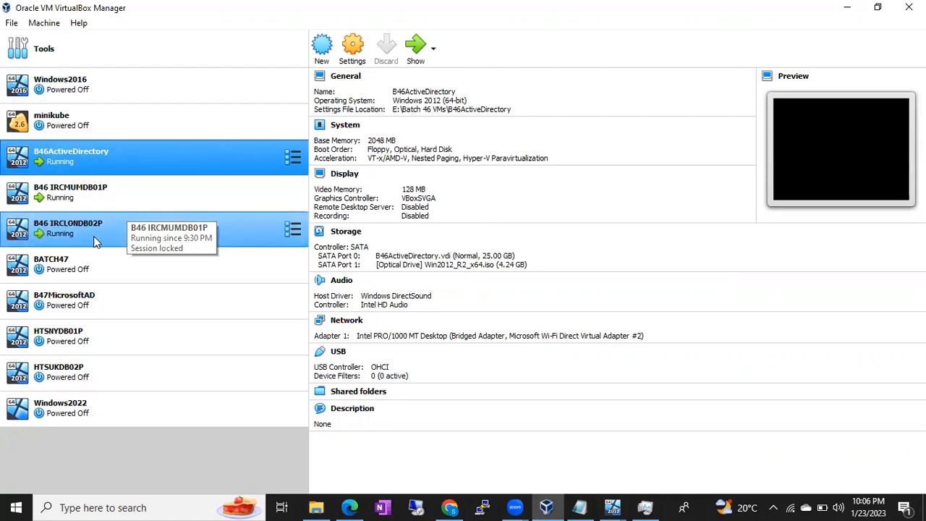
{"action": "left_click", "coordinate": [93, 236], "text": "ctrl"}
{"action": "left_click", "coordinate": [94, 190], "text": "ctrl"}
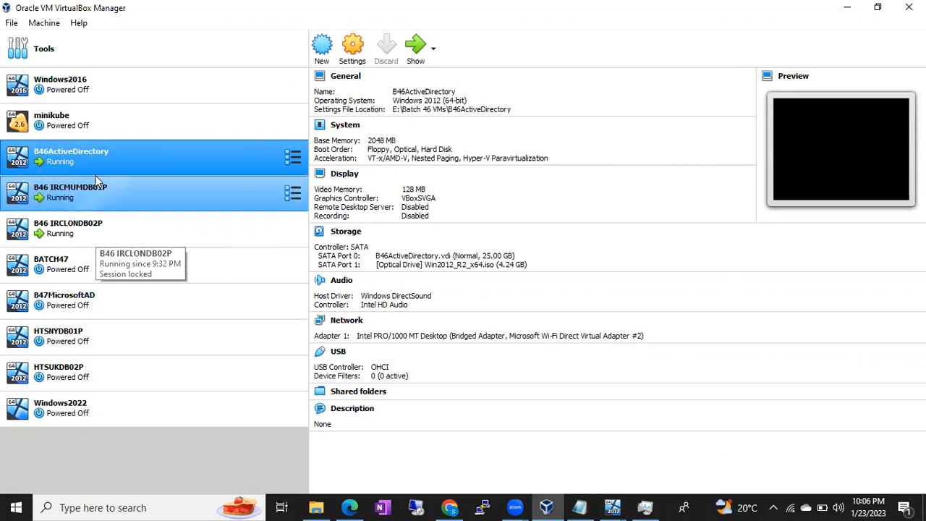
{"action": "left_click", "coordinate": [89, 159]}
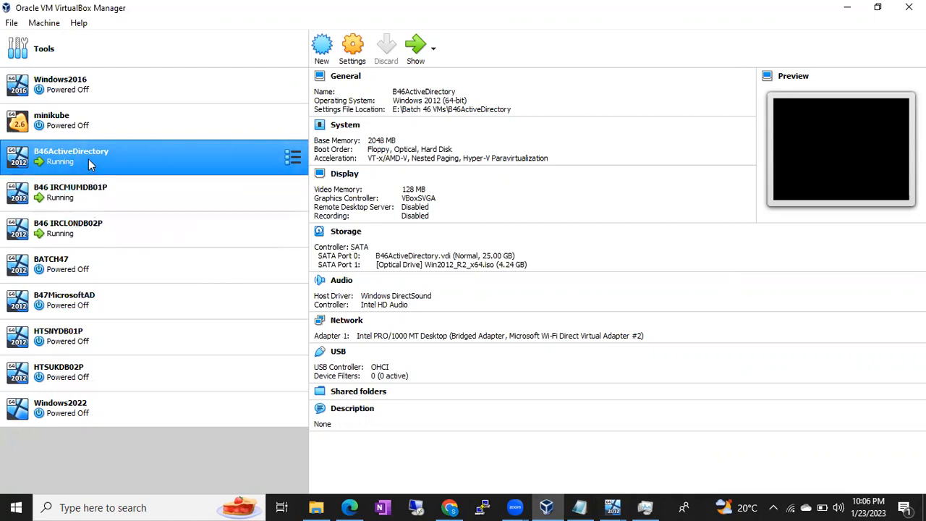
{"action": "left_click", "coordinate": [86, 189], "text": "ctrl"}
{"action": "left_click", "coordinate": [579, 503]}
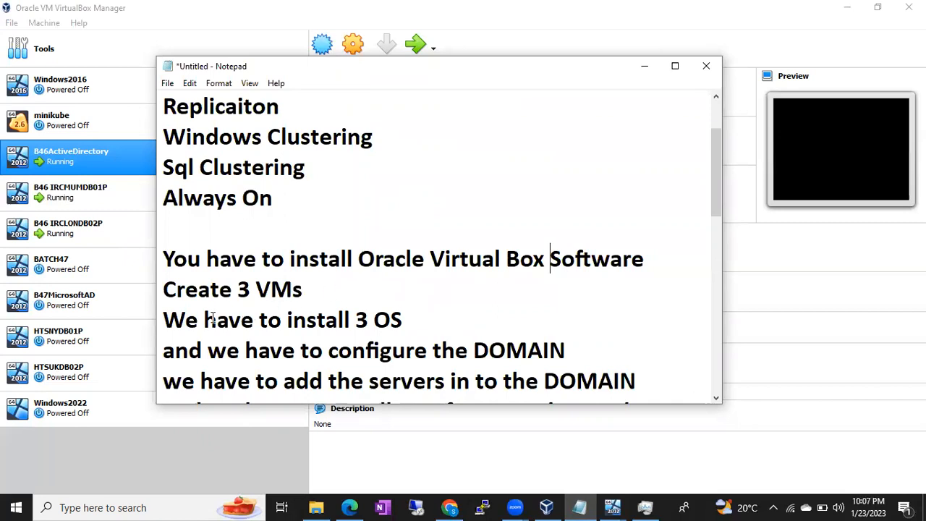
{"action": "scroll", "coordinate": [212, 318], "scroll_direction": "down", "scroll_amount": 3}
{"action": "scroll", "coordinate": [213, 317], "scroll_direction": "up", "scroll_amount": 3}
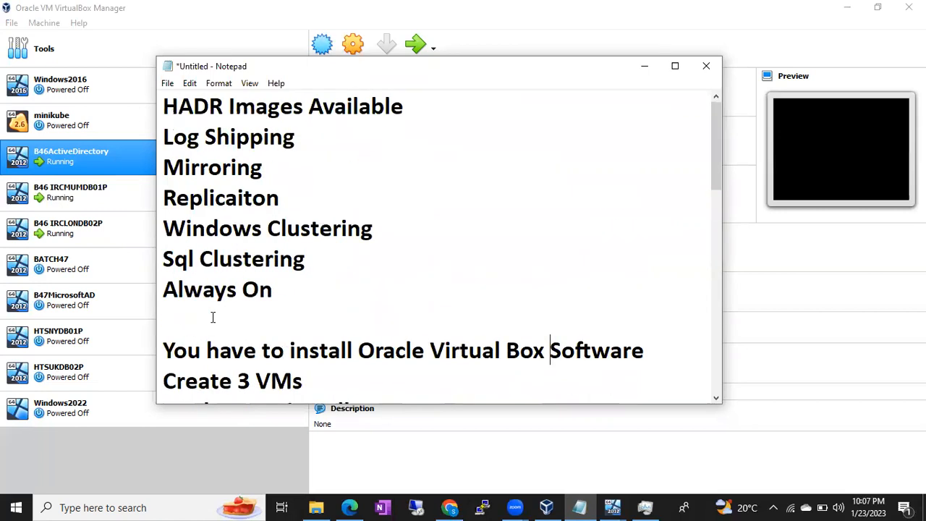
{"action": "scroll", "coordinate": [212, 318], "scroll_direction": "down", "scroll_amount": 2}
{"action": "scroll", "coordinate": [213, 319], "scroll_direction": "down", "scroll_amount": 3}
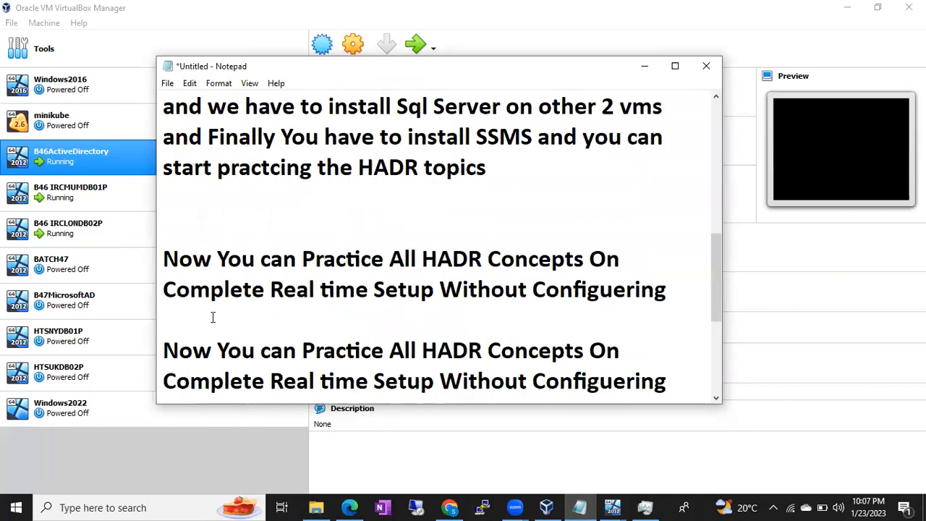
{"action": "scroll", "coordinate": [212, 317], "scroll_direction": "up", "scroll_amount": 5}
{"action": "scroll", "coordinate": [213, 317], "scroll_direction": "down", "scroll_amount": 7}
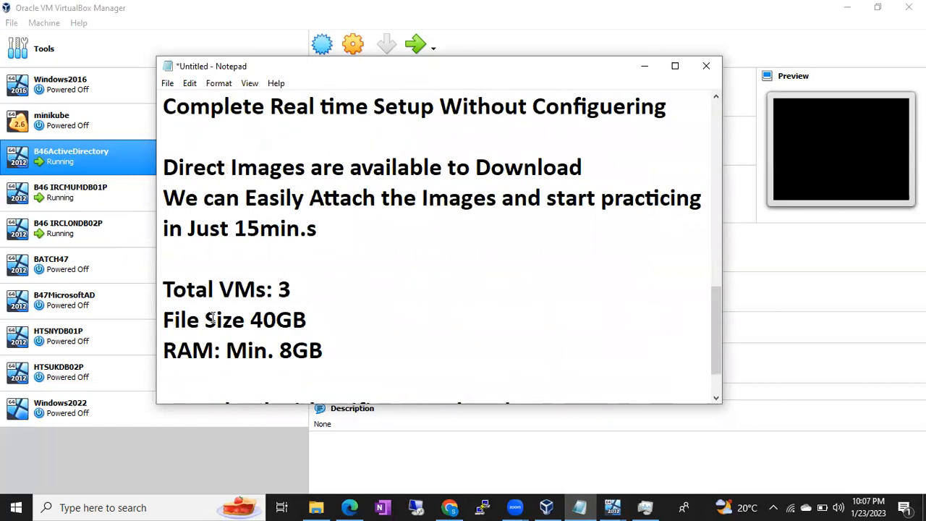
{"action": "left_click_drag", "start_coordinate": [186, 290], "coordinate": [299, 293]}
{"action": "left_click", "coordinate": [299, 292]}
{"action": "left_click_drag", "start_coordinate": [296, 290], "coordinate": [322, 320]}
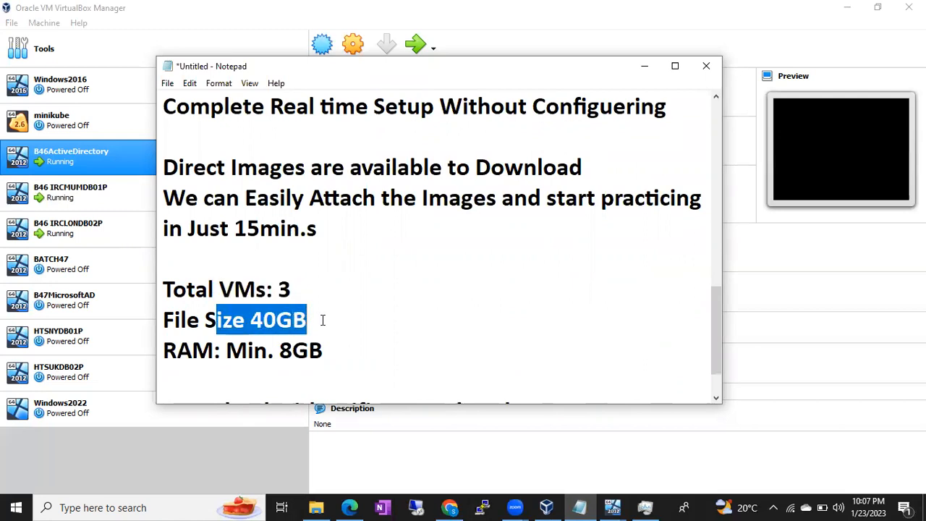
{"action": "left_click", "coordinate": [322, 320]}
{"action": "double_click", "coordinate": [265, 321]}
{"action": "left_click_drag", "start_coordinate": [265, 321], "coordinate": [177, 321]}
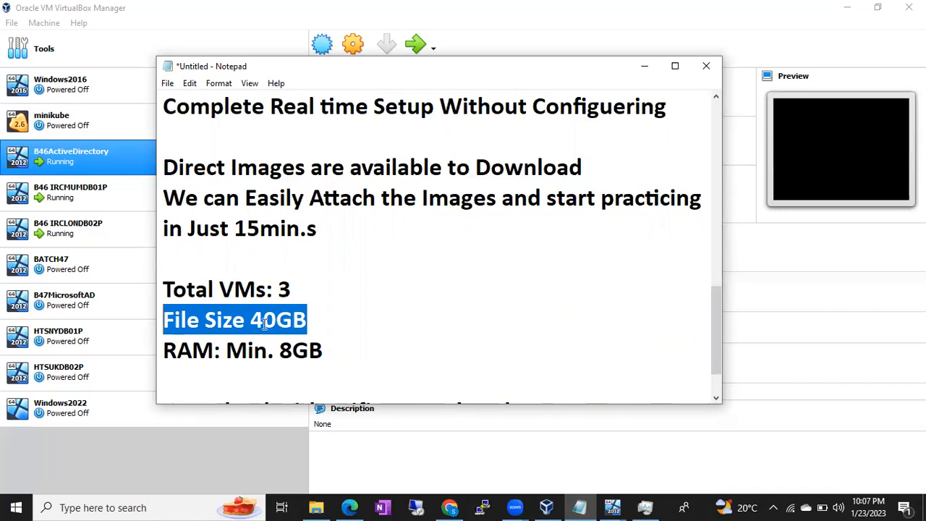
{"action": "left_click", "coordinate": [250, 347]}
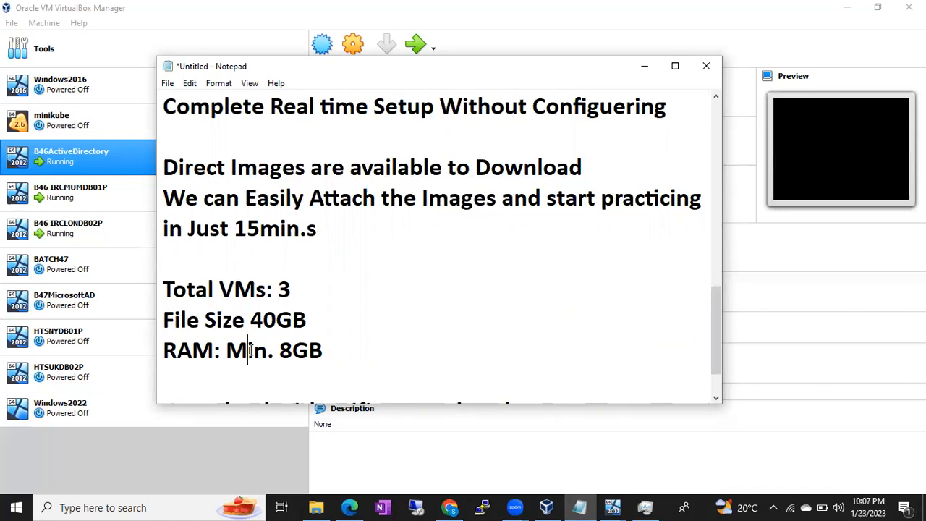
{"action": "left_click_drag", "start_coordinate": [247, 351], "coordinate": [323, 350]}
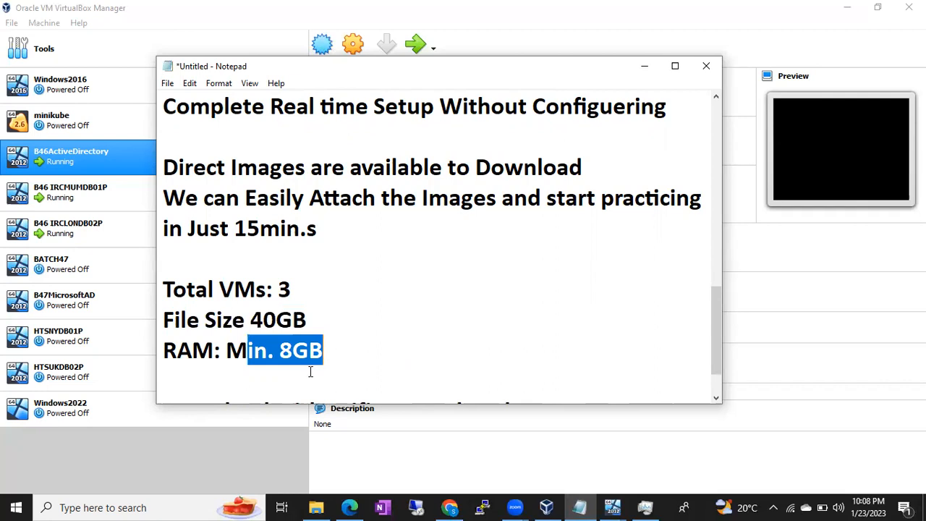
{"action": "left_click_drag", "start_coordinate": [323, 352], "coordinate": [280, 352]}
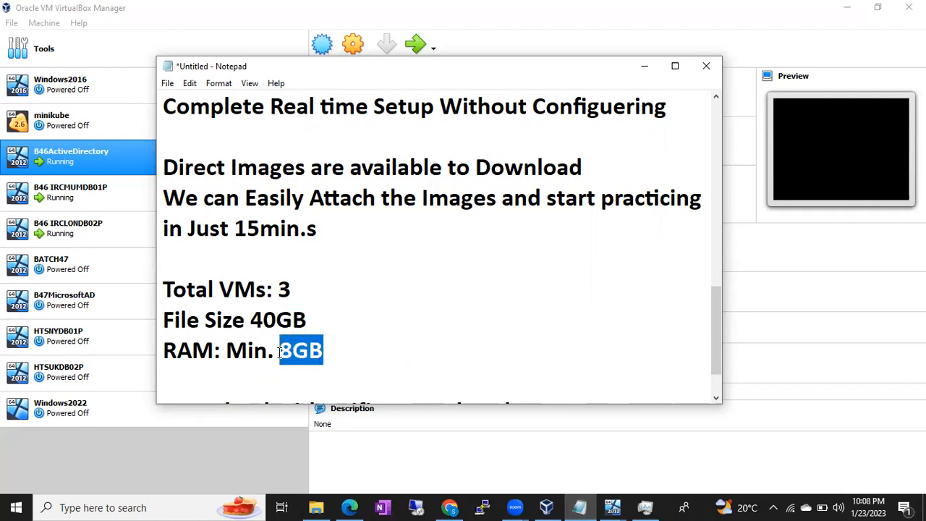
{"action": "left_click", "coordinate": [251, 320]}
{"action": "left_click_drag", "start_coordinate": [251, 320], "coordinate": [314, 322]}
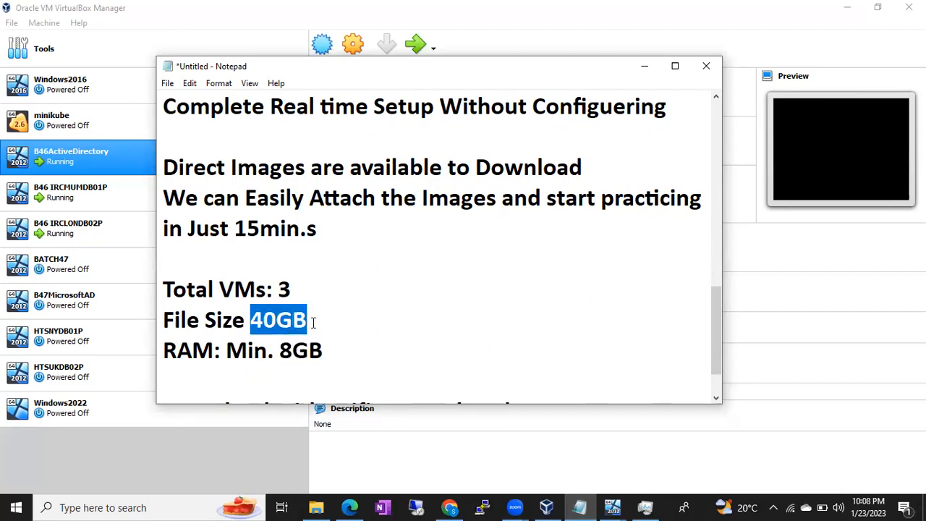
{"action": "scroll", "coordinate": [313, 323], "scroll_direction": "down", "scroll_amount": 1}
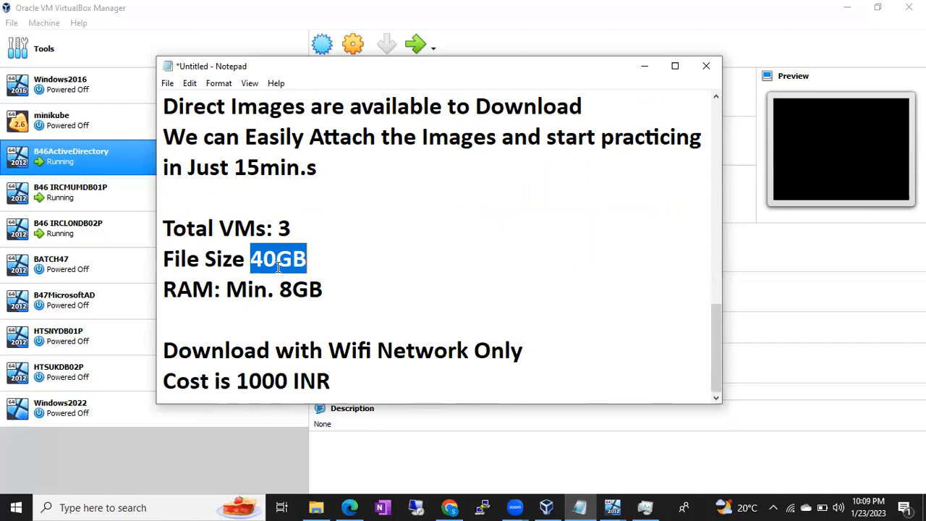
{"action": "left_click_drag", "start_coordinate": [279, 347], "coordinate": [447, 350]}
{"action": "scroll", "coordinate": [447, 251], "scroll_direction": "up", "scroll_amount": 1}
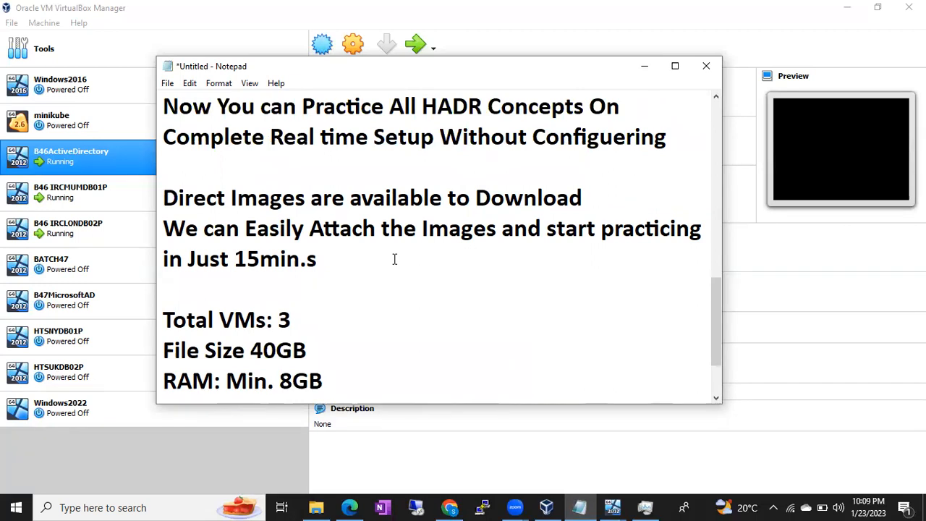
{"action": "scroll", "coordinate": [394, 259], "scroll_direction": "up", "scroll_amount": 6}
{"action": "left_click_drag", "start_coordinate": [273, 289], "coordinate": [154, 142]}
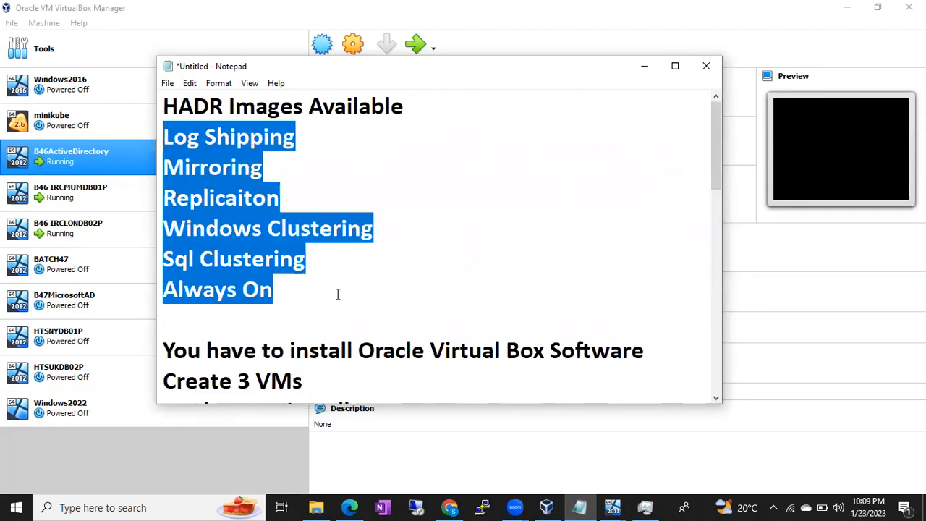
{"action": "scroll", "coordinate": [337, 294], "scroll_direction": "down", "scroll_amount": 1}
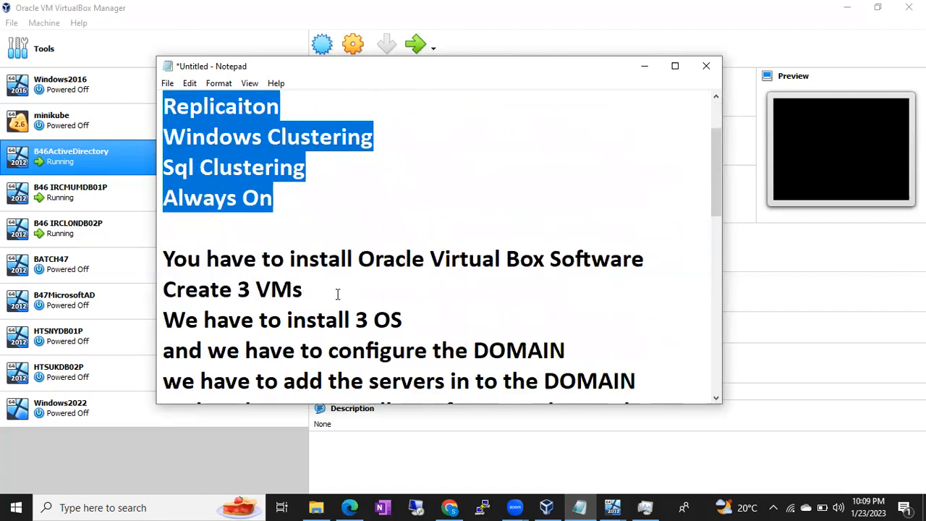
{"action": "scroll", "coordinate": [337, 294], "scroll_direction": "down", "scroll_amount": 3}
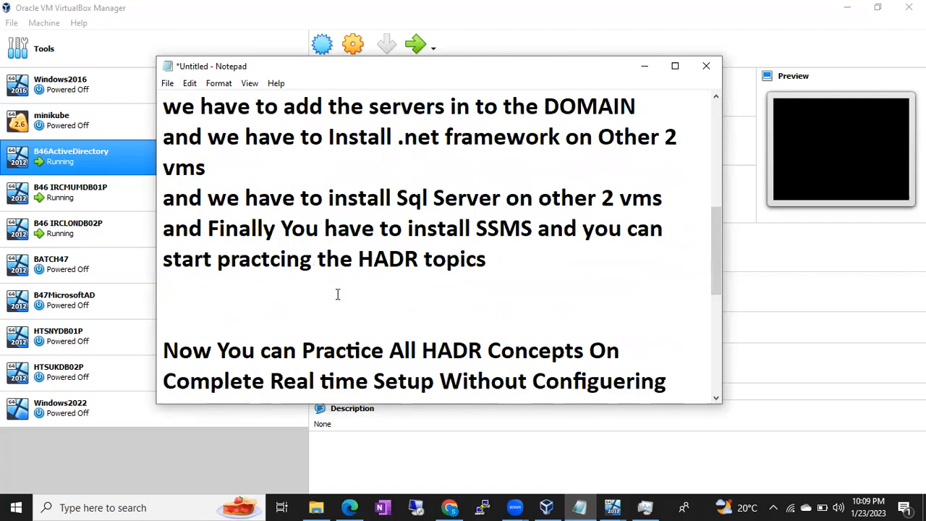
{"action": "scroll", "coordinate": [337, 293], "scroll_direction": "up", "scroll_amount": 2}
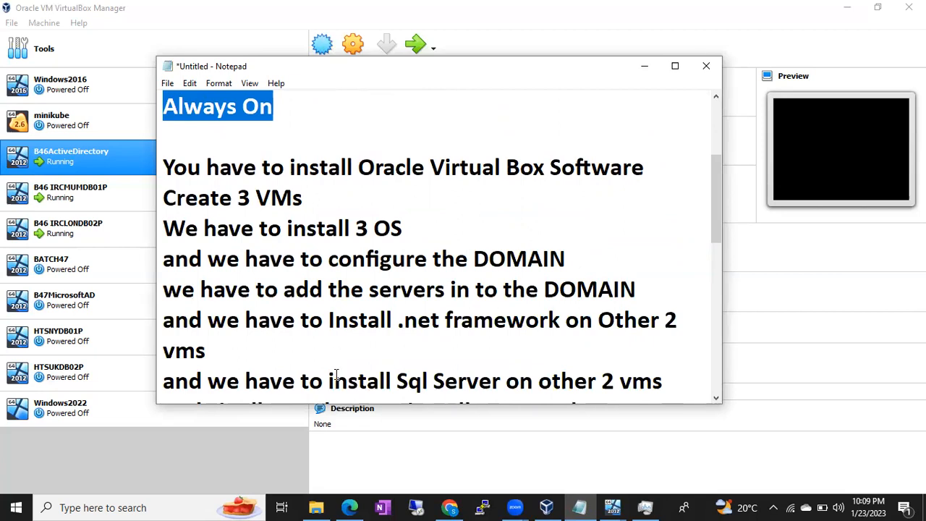
{"action": "scroll", "coordinate": [337, 373], "scroll_direction": "down", "scroll_amount": 5}
{"action": "scroll", "coordinate": [336, 374], "scroll_direction": "down", "scroll_amount": 1}
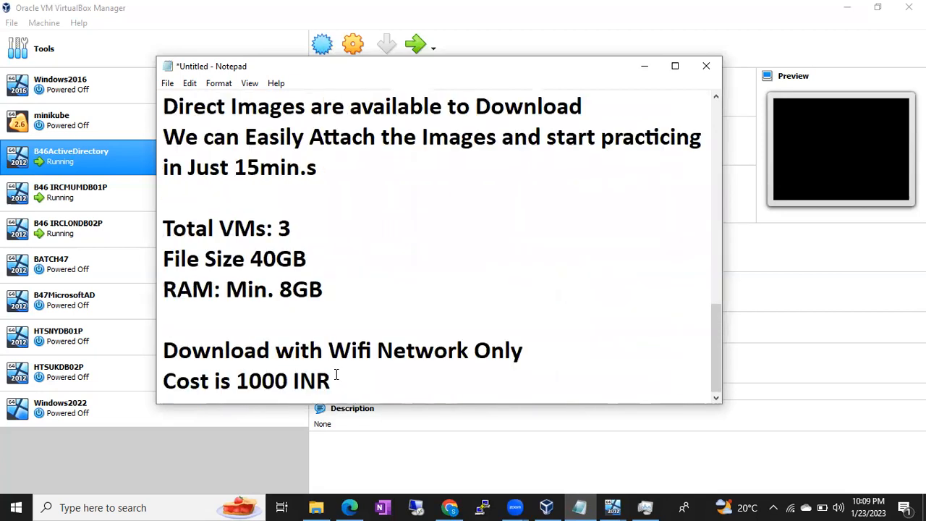
{"action": "left_click_drag", "start_coordinate": [236, 384], "coordinate": [340, 373]}
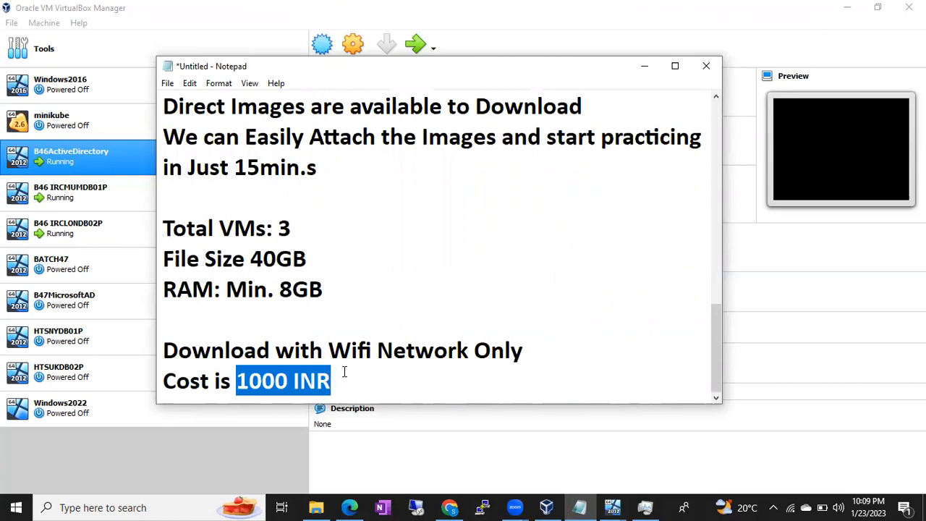
{"action": "left_click", "coordinate": [350, 379]}
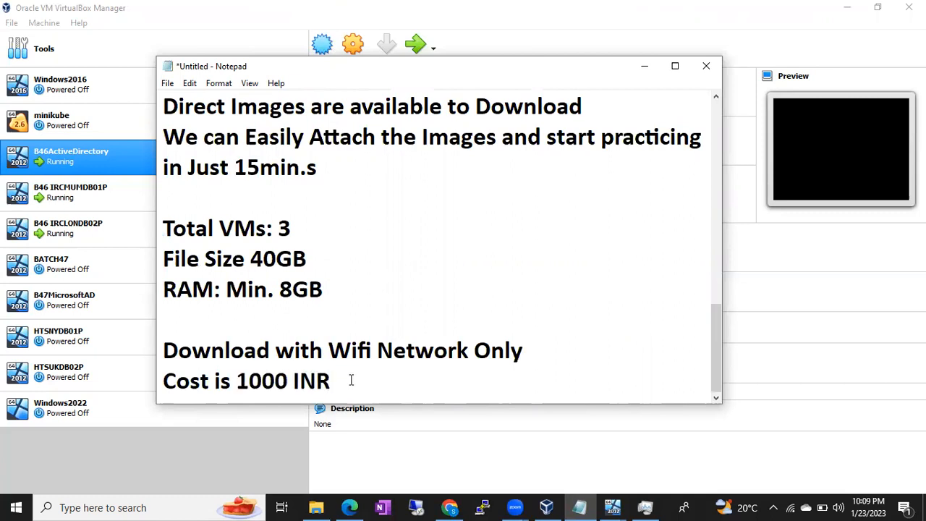
Type a contact phone number two lines below the 1000 INR cost line
{"action": "key", "text": "Return"}
{"action": "key", "text": "Return"}
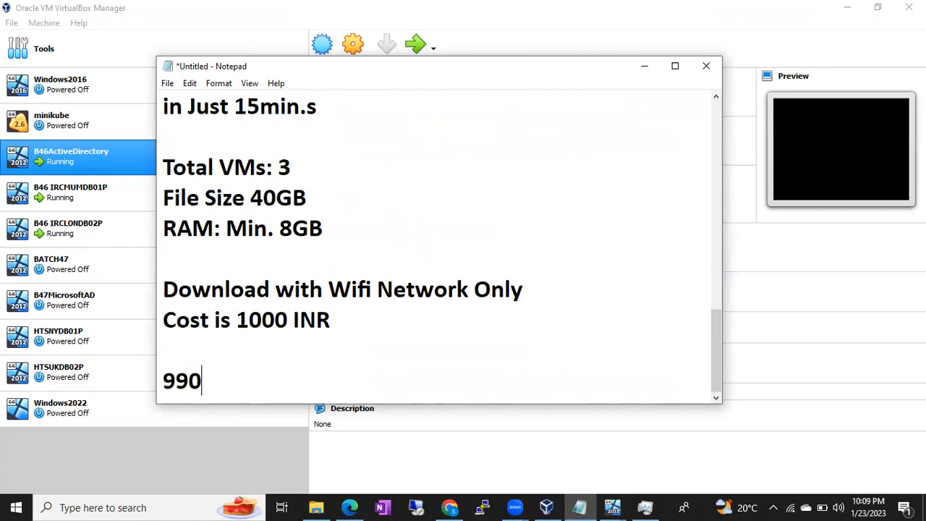
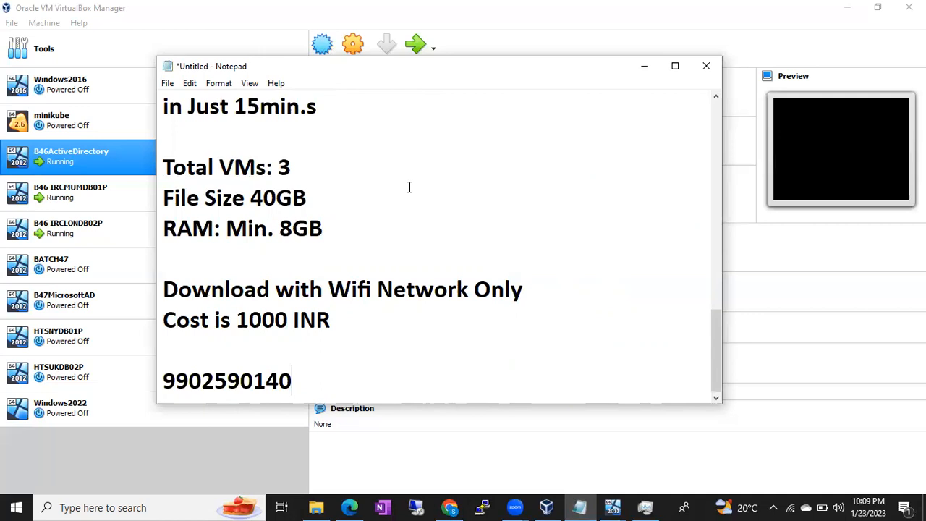
{"action": "left_click", "coordinate": [406, 27]}
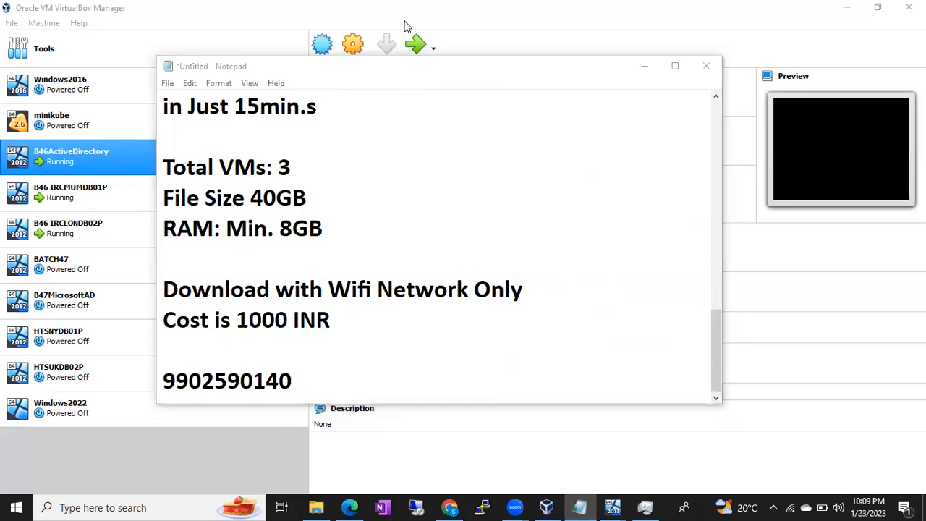